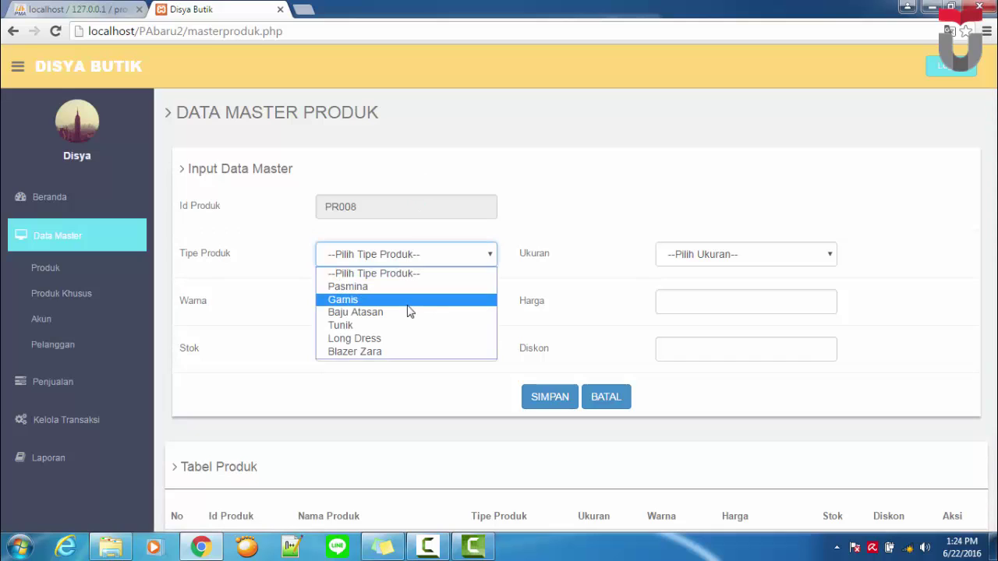
- Fill in the new product's type as Gamis, its colour as Hijau and its stock as 18
left_click(401, 309)
left_click(390, 363)
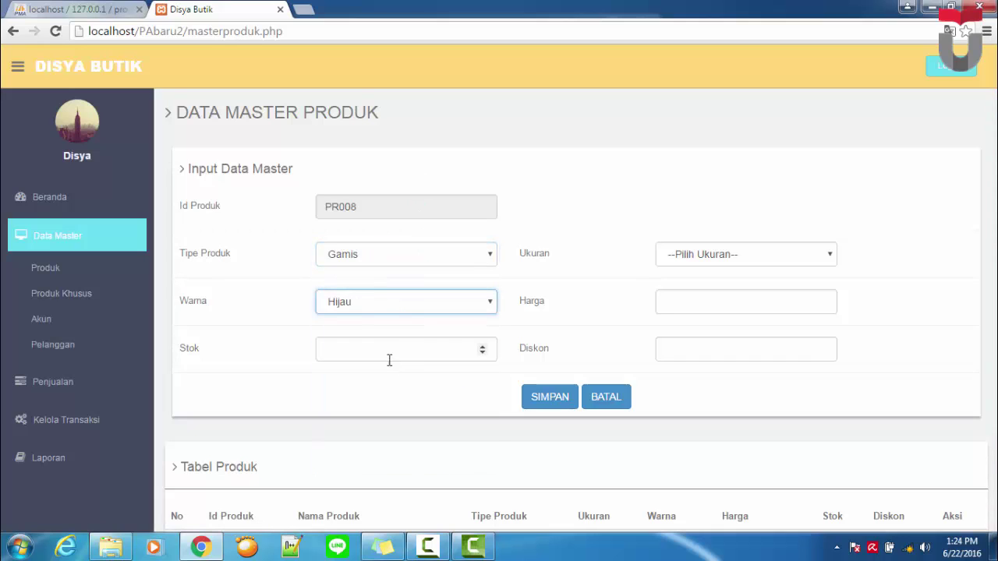
left_click(388, 352)
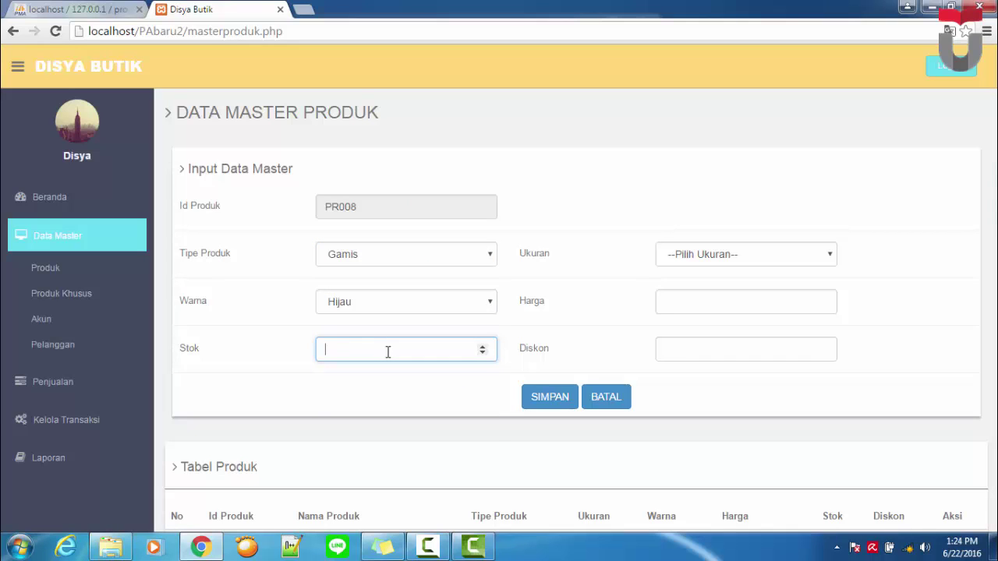
- Set the new product's size to M, its price to 90000 and its discount to 0
left_click(717, 262)
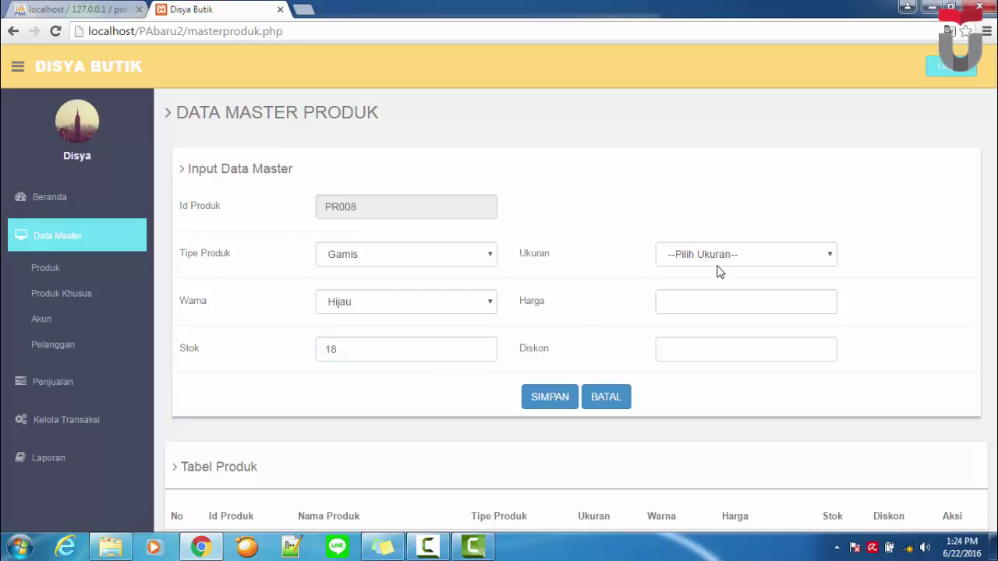
left_click(715, 301)
left_click(704, 303)
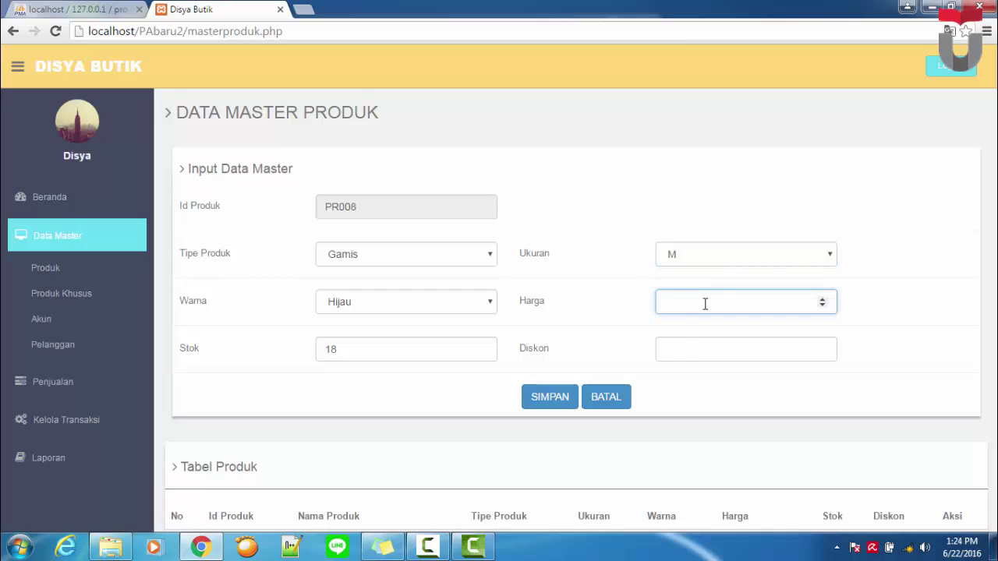
type("9")
left_click(704, 323)
left_click(705, 357)
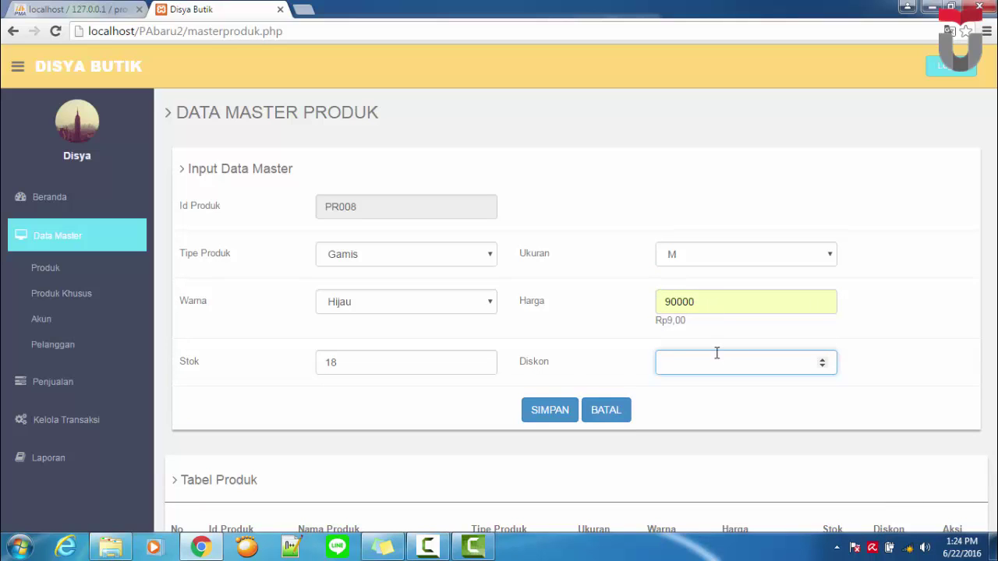
type("0")
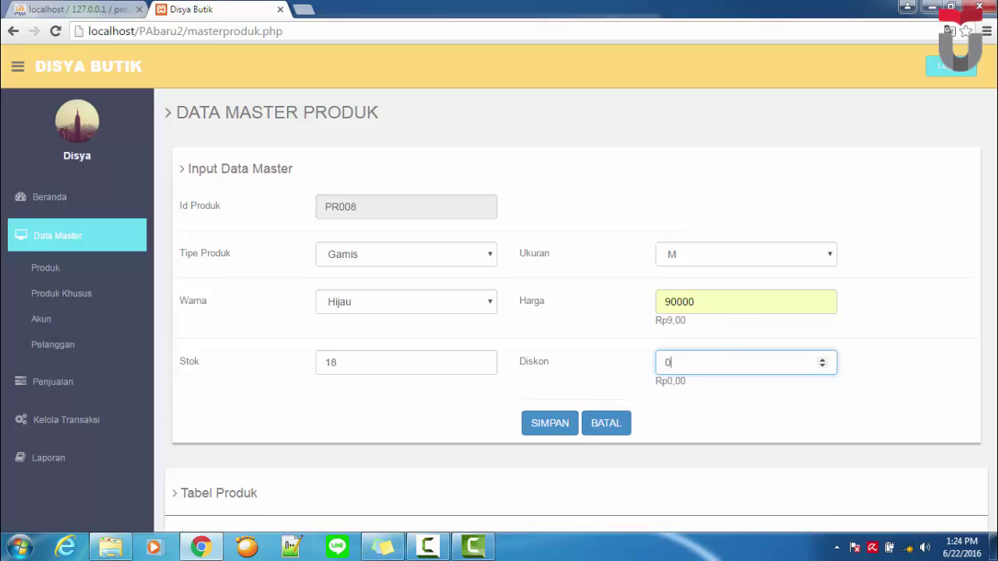
- Save the new product and acknowledge the confirmation message
scroll(577, 312, "down", 3)
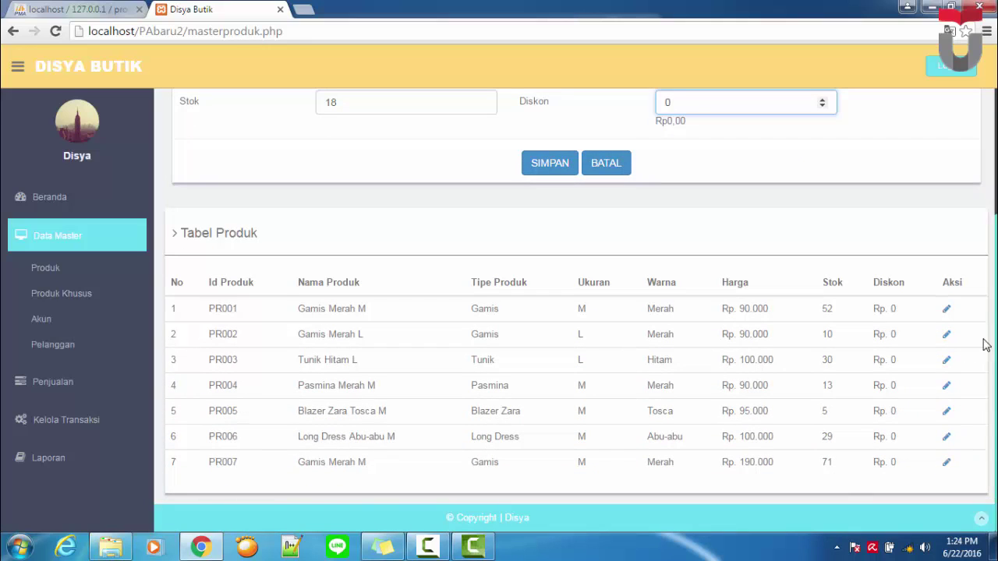
left_click(551, 170)
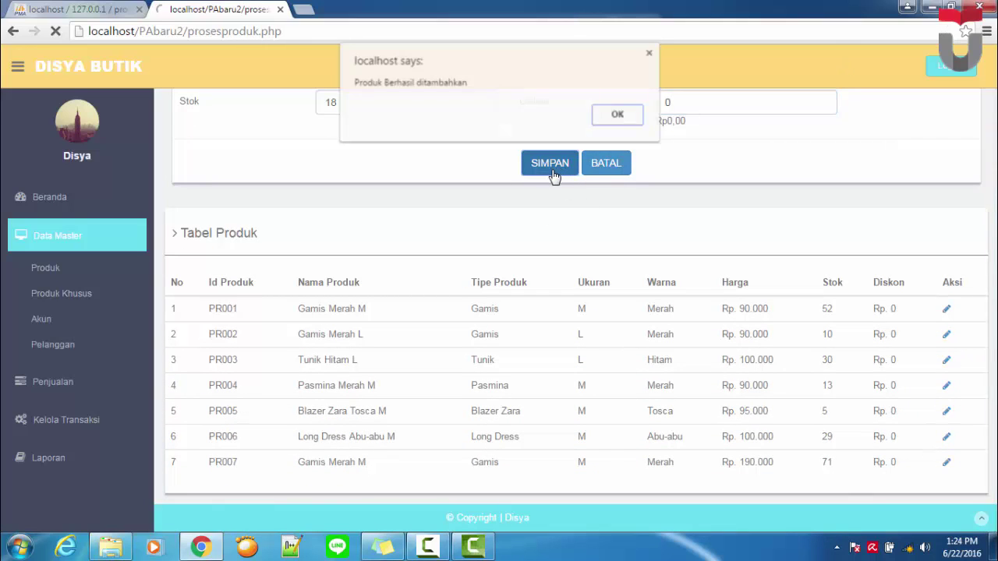
left_click(618, 116)
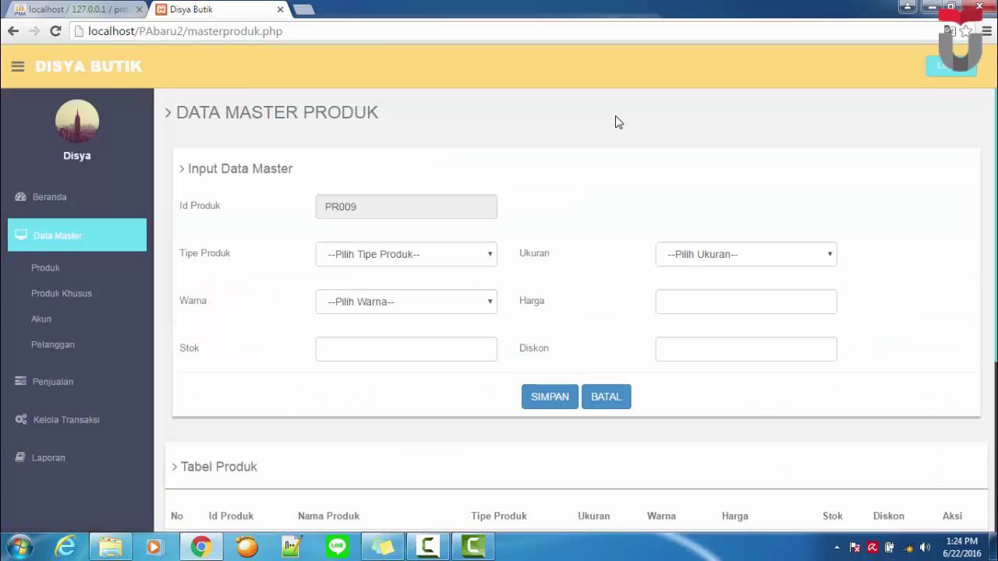
- Open product PR008 from the product table for editing and set its size to L and colour to Merah
scroll(966, 290, "down", 2)
scroll(806, 463, "down", 2)
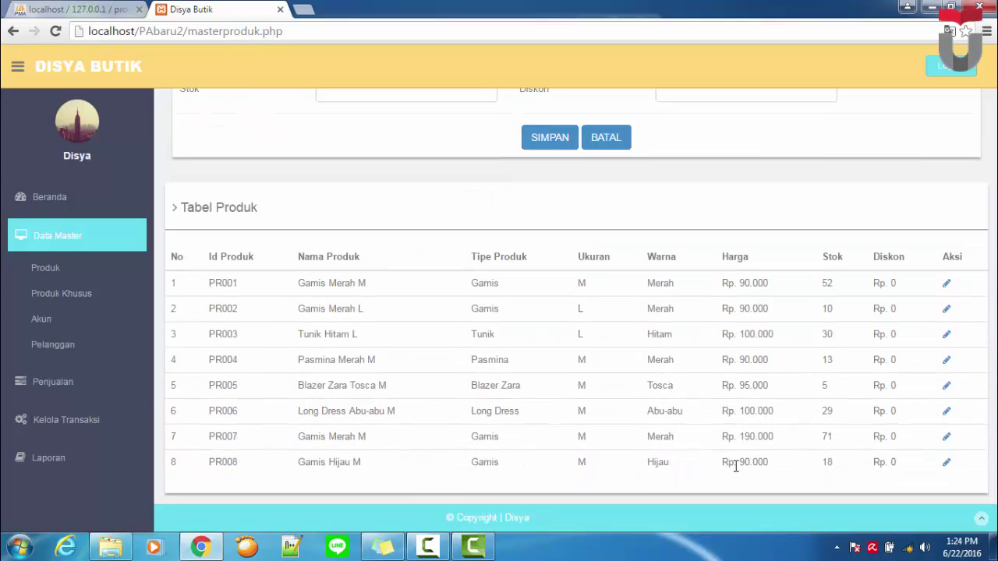
left_click(947, 465)
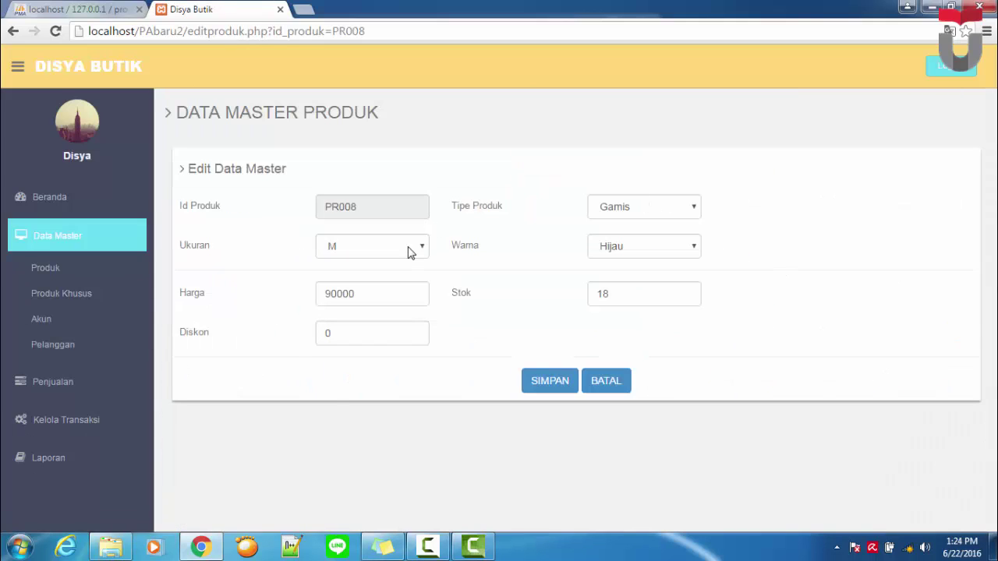
left_click(411, 254)
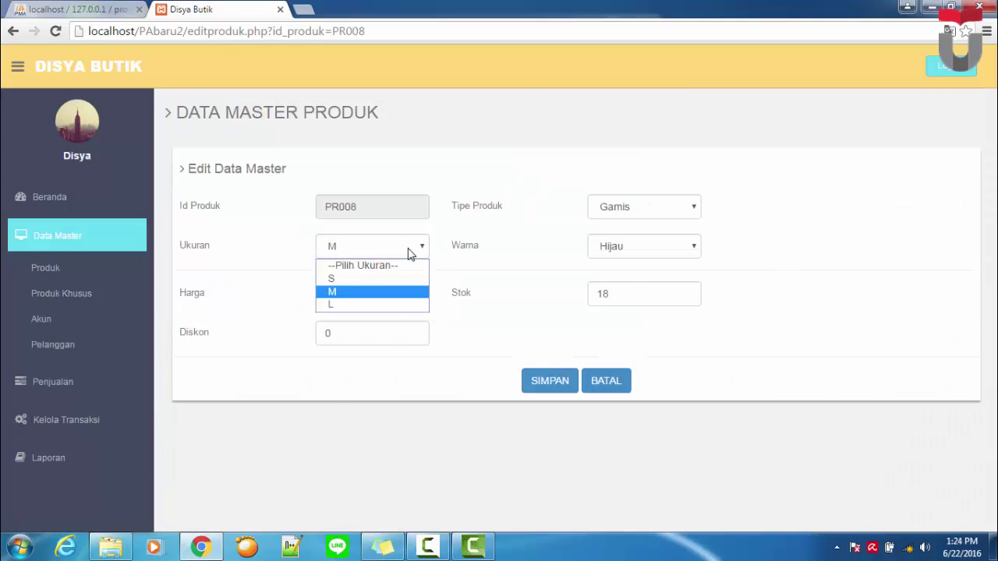
left_click(396, 305)
left_click(640, 244)
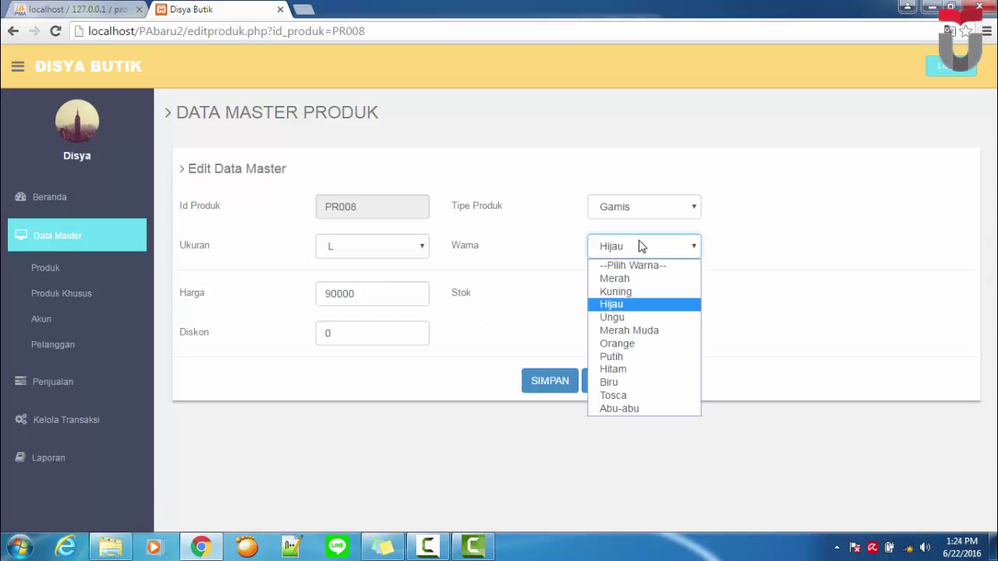
left_click(640, 285)
- Save the changes to product PR008 and review its row in the product table
left_click(567, 379)
left_click(616, 116)
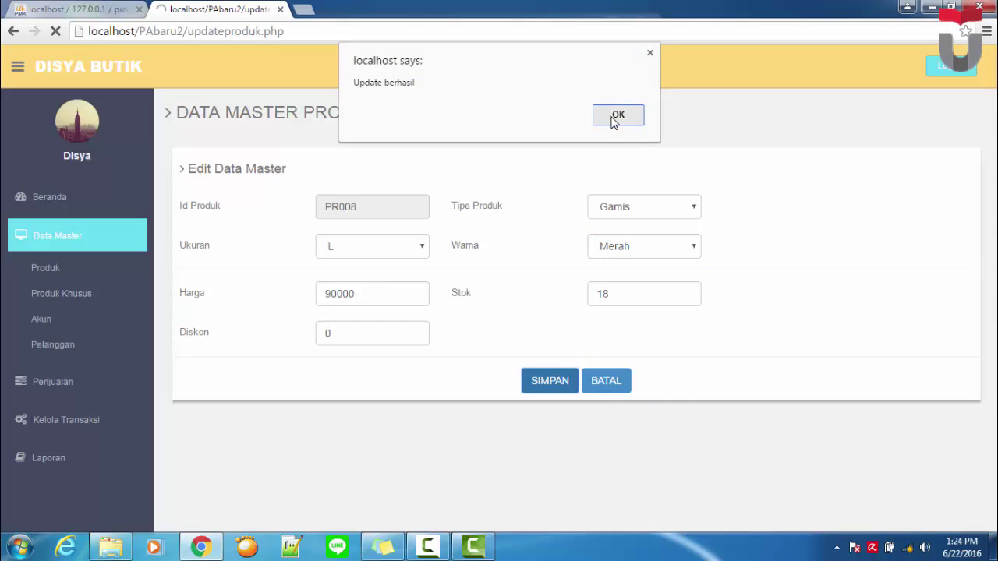
scroll(575, 312, "down", 3)
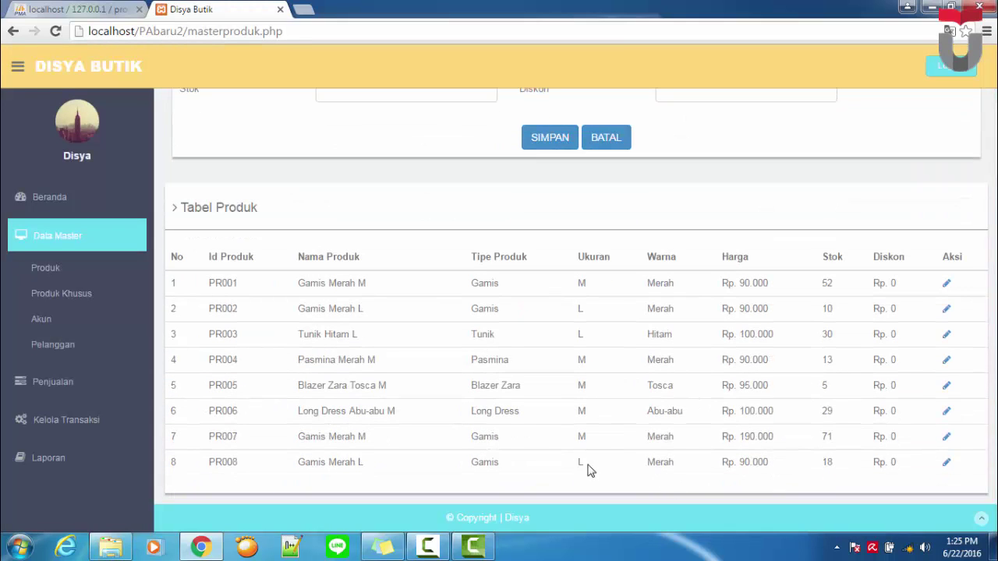
- Start a Produk Khusus entry with product type Gamis, model Brukat, colour Tosca and stock 19
left_click(115, 299)
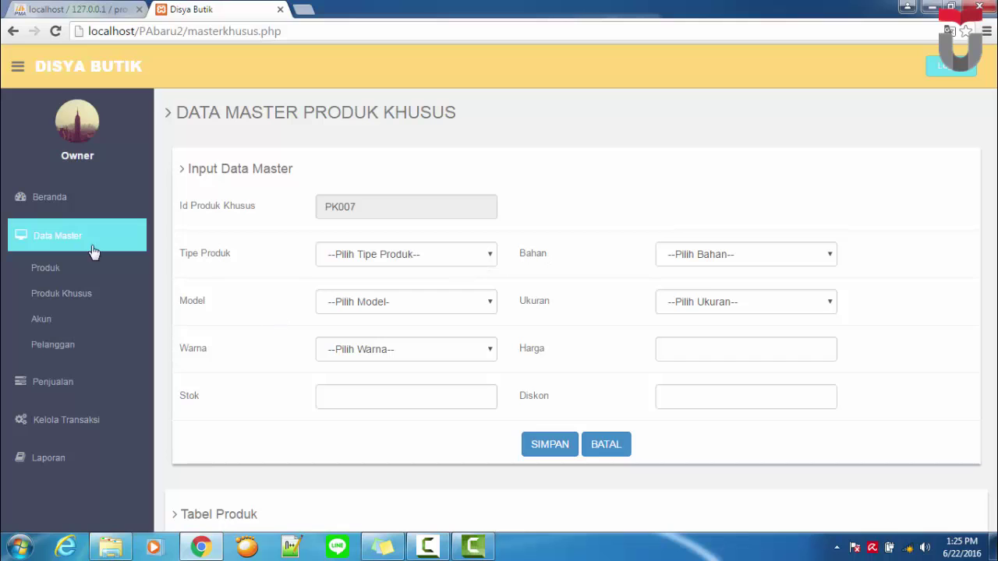
left_click(437, 255)
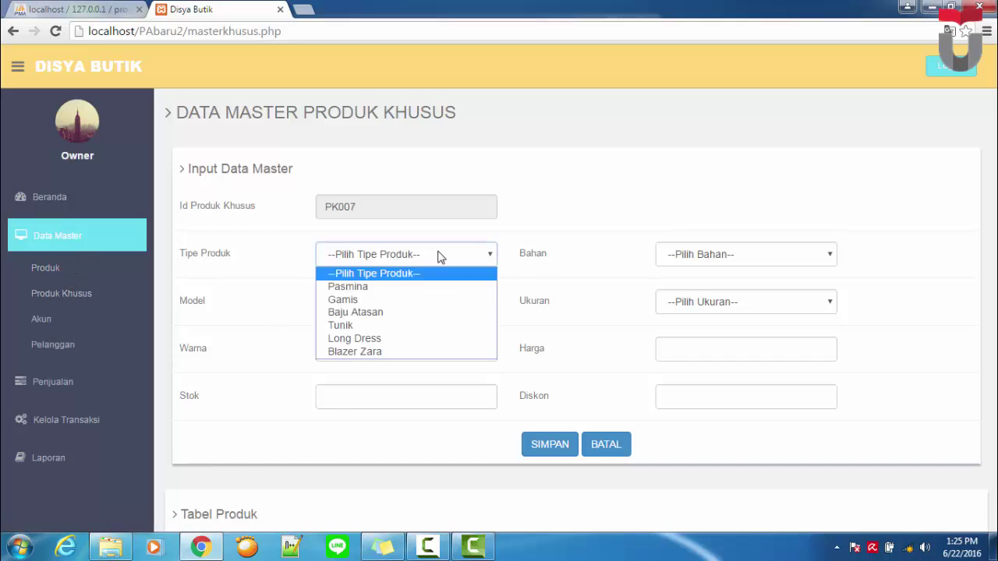
left_click(408, 301)
left_click(409, 303)
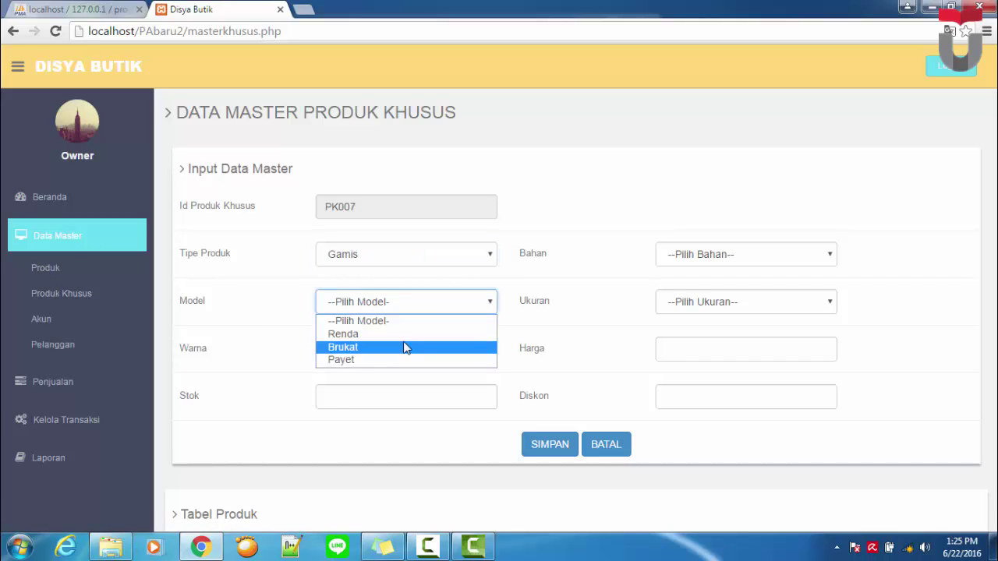
left_click(405, 348)
left_click(401, 351)
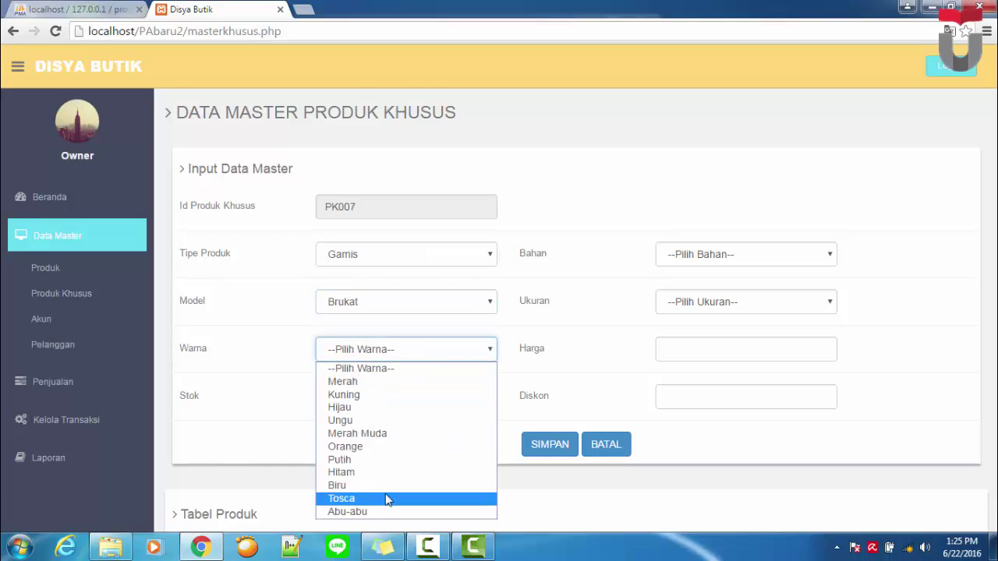
left_click(387, 499)
left_click(399, 399)
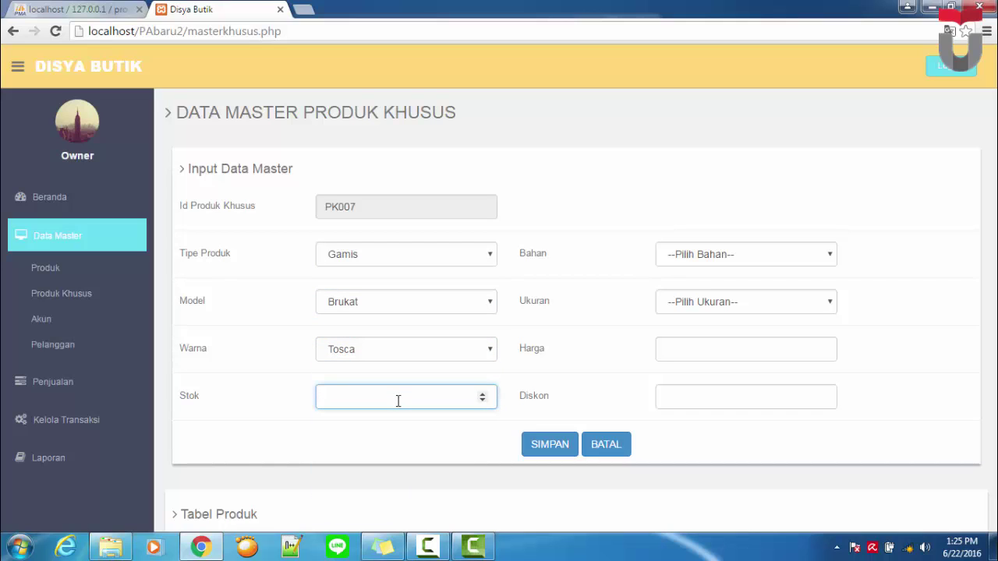
- Complete the special product with material Chiffon, size L, price 95000 and discount 0, and save it
left_click(700, 258)
left_click(710, 324)
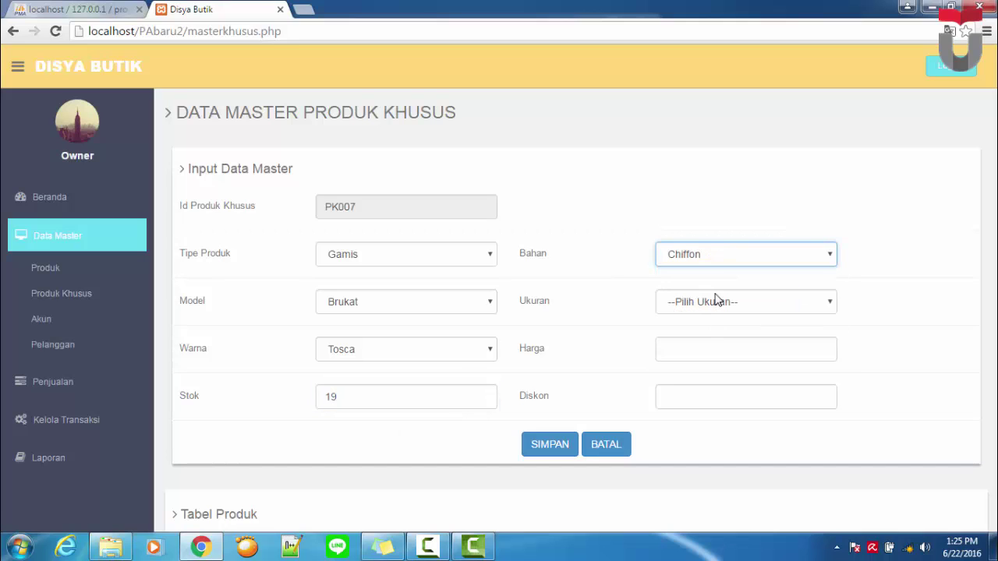
left_click(716, 301)
left_click(711, 358)
left_click(710, 358)
type("9")
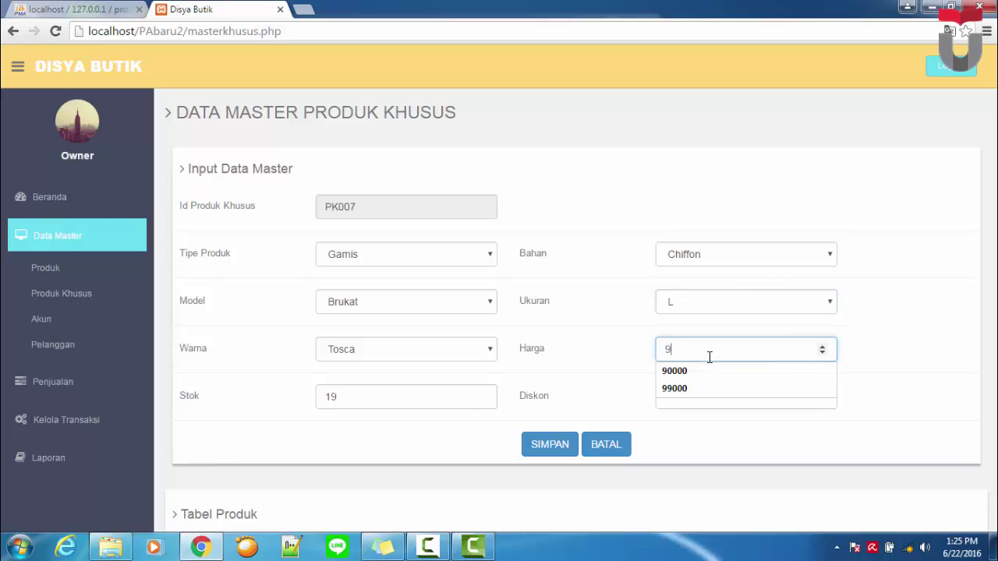
type("5000")
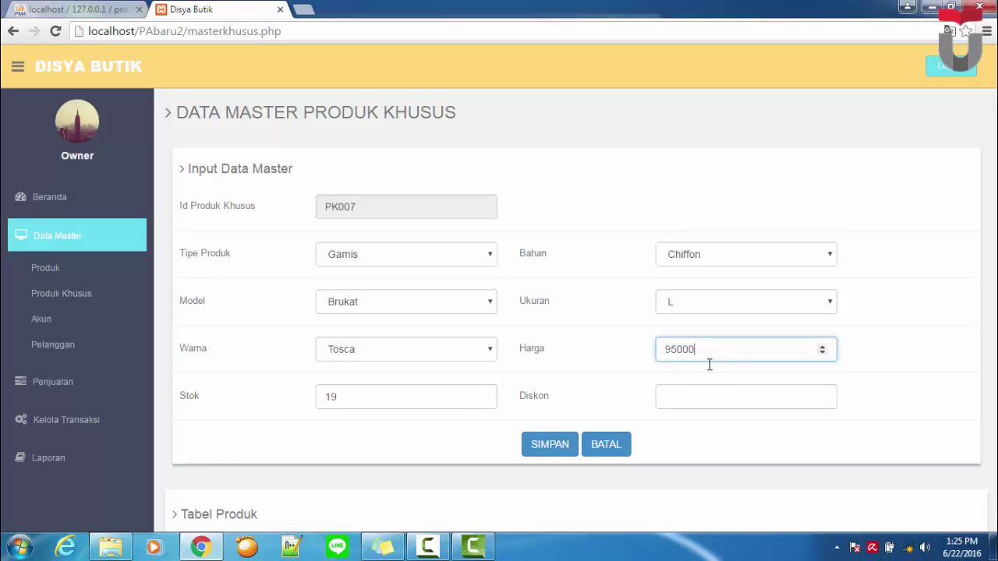
left_click(709, 394)
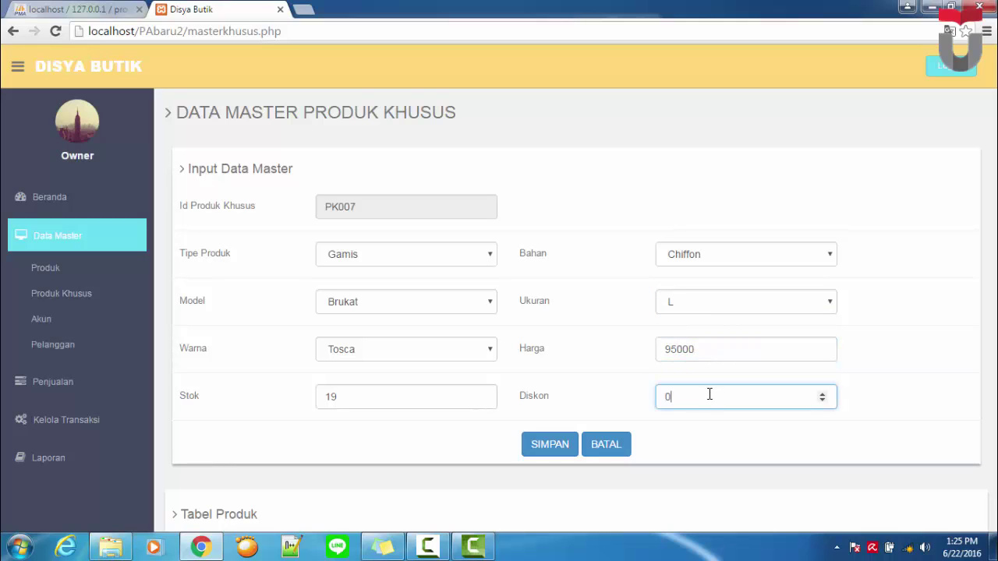
left_click(537, 452)
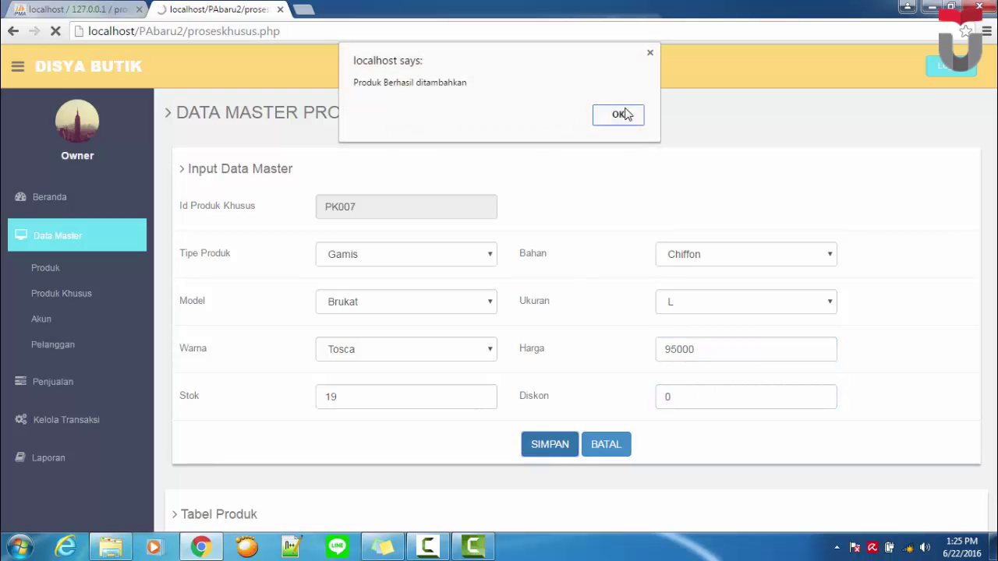
left_click(618, 114)
- Change the model of special product PK007 to Renda, save the update and check its row in the table
scroll(664, 172, "down", 3)
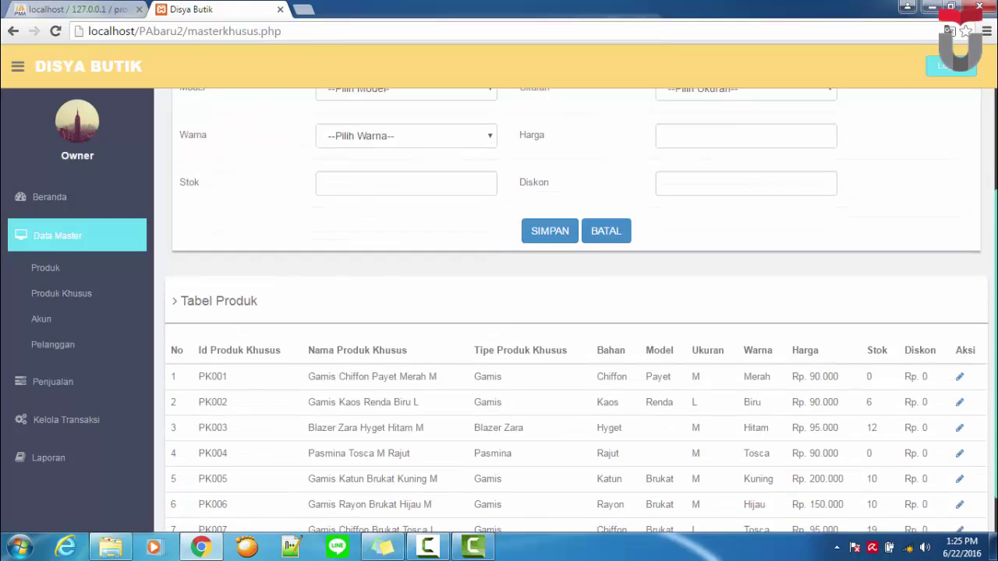
scroll(575, 304, "down", 1)
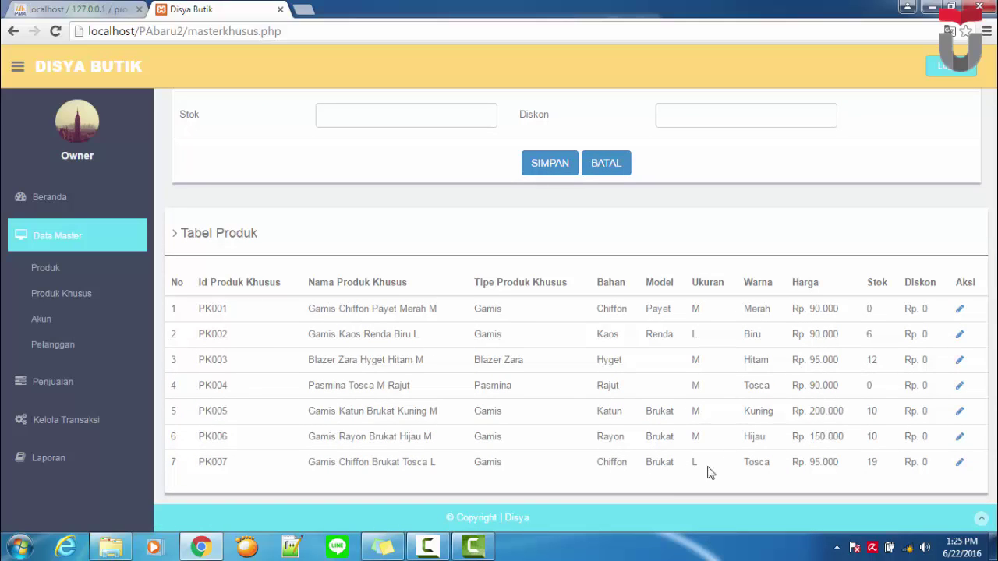
left_click(959, 463)
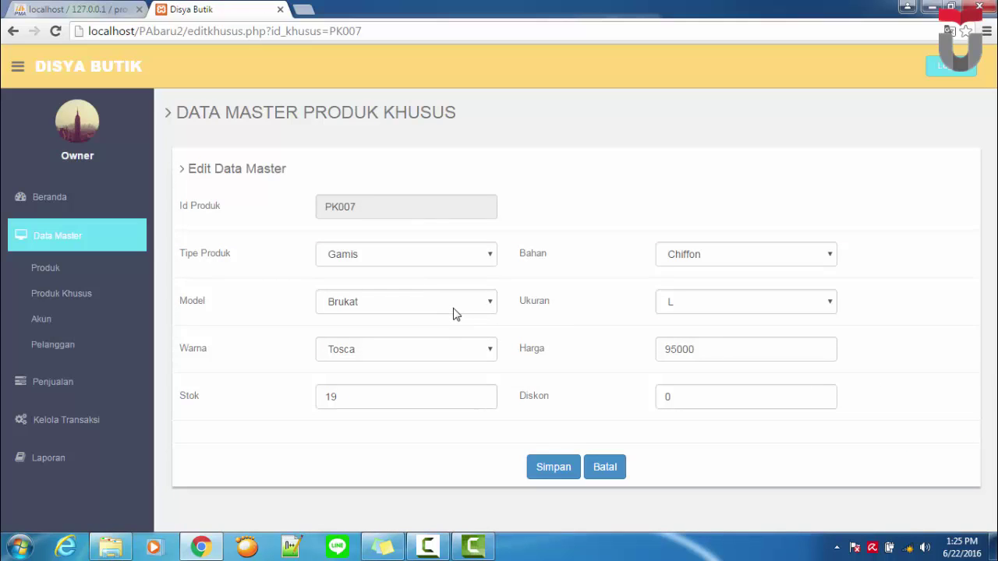
left_click(432, 300)
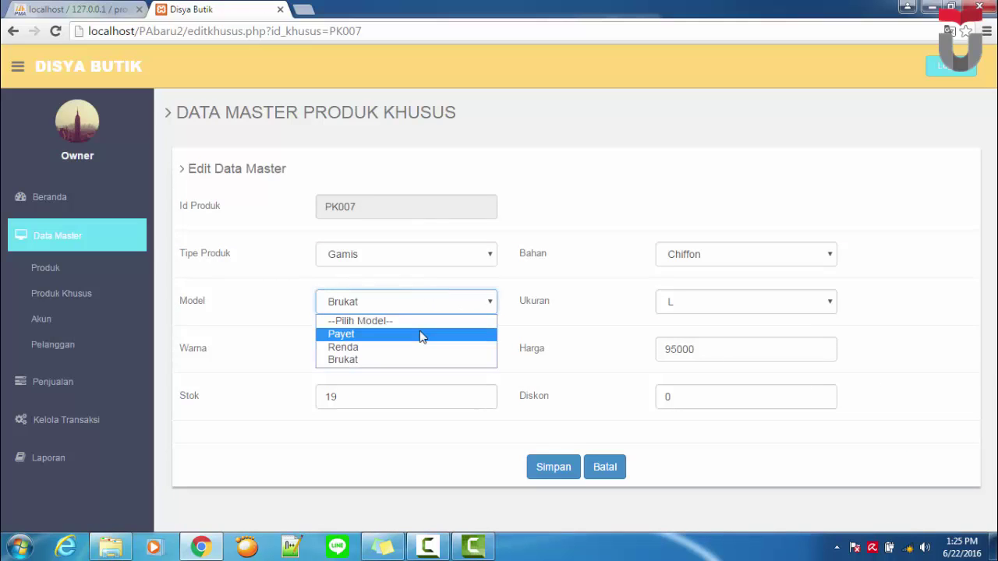
left_click(421, 347)
left_click(550, 468)
left_click(619, 118)
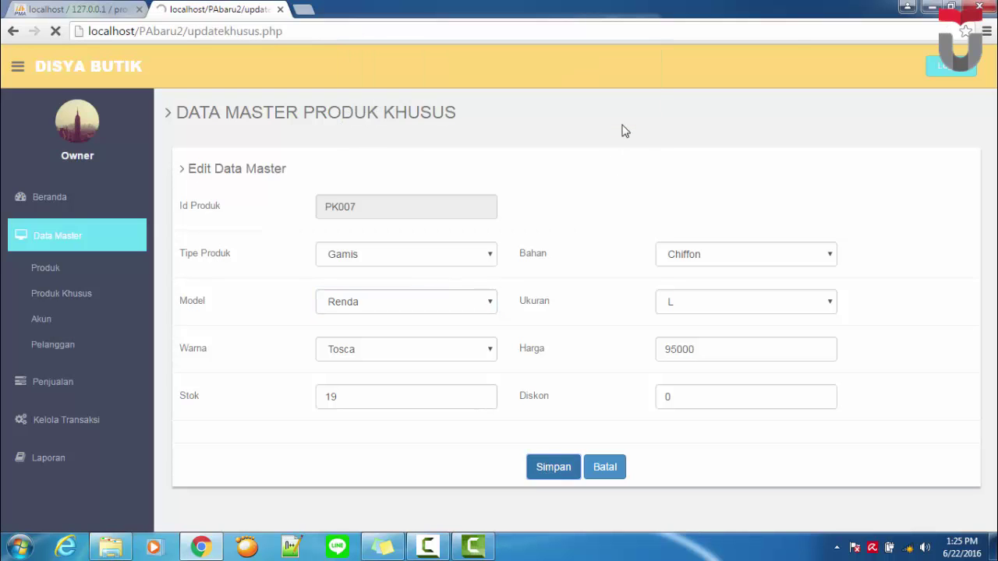
scroll(968, 284, "down", 1)
scroll(577, 312, "down", 3)
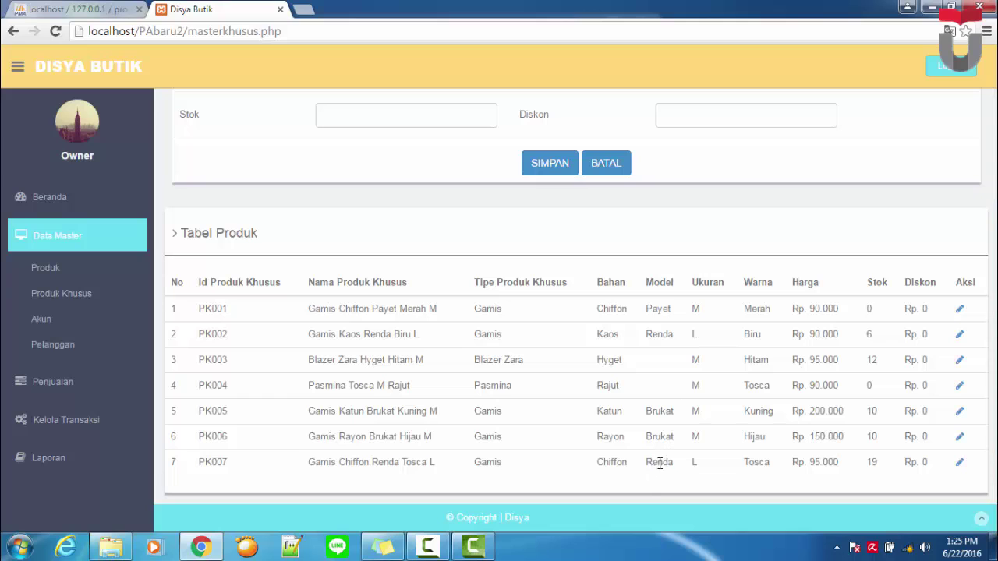
- Fill in a new entry in the Akun master data form with Id Akun 2111 and account name Utang
left_click(39, 319)
left_click(399, 208)
type("2111")
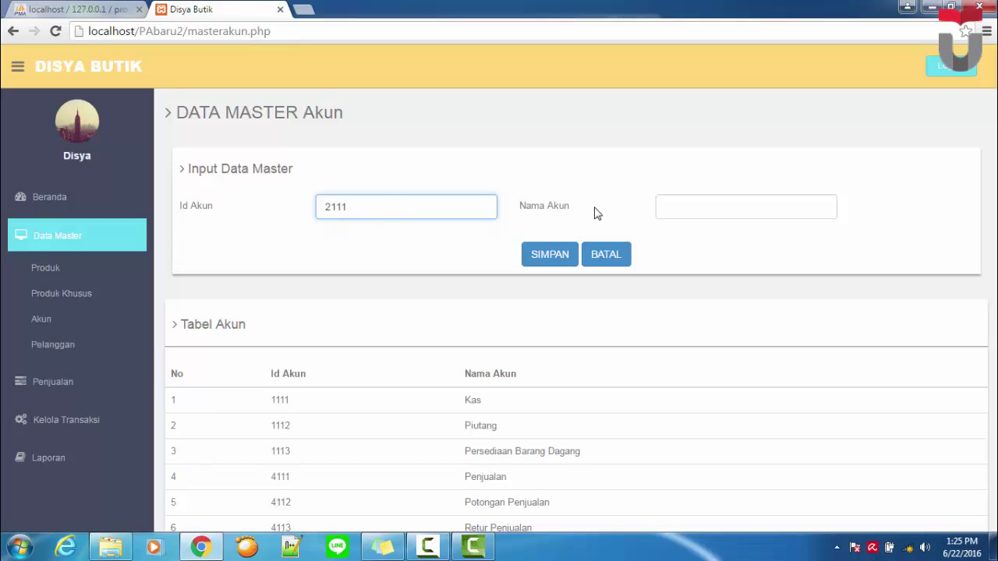
left_click(701, 207)
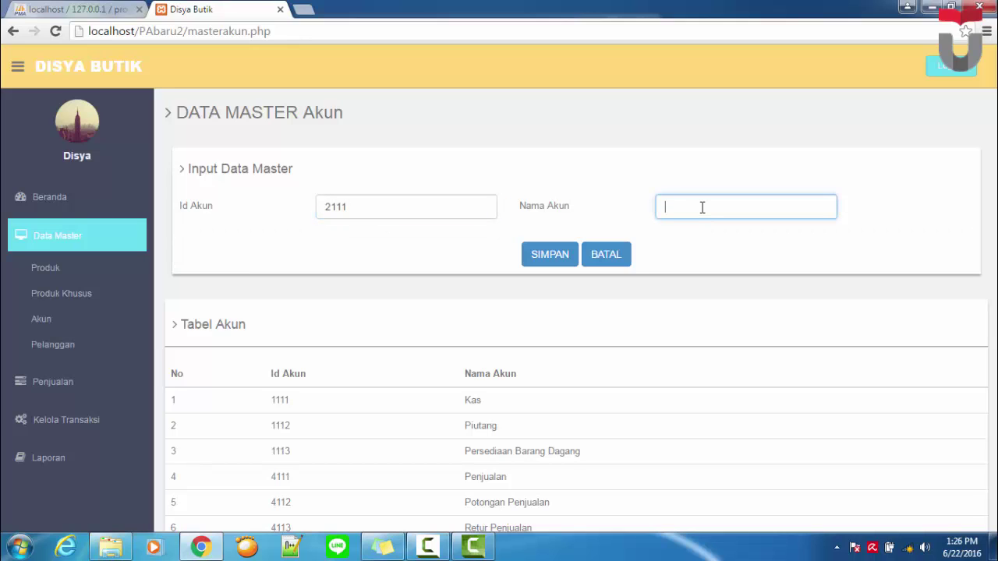
type("U")
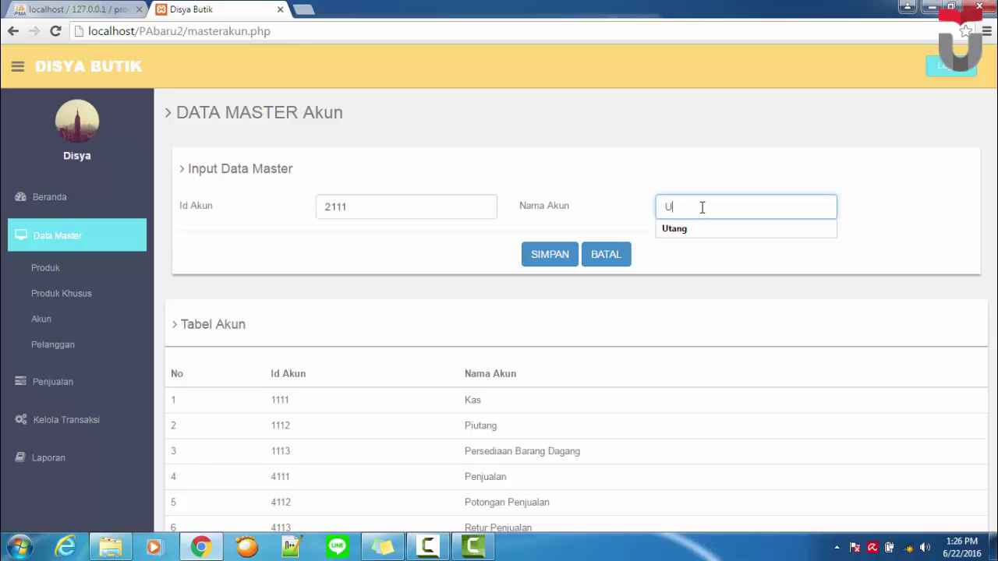
type("ta")
left_click(702, 228)
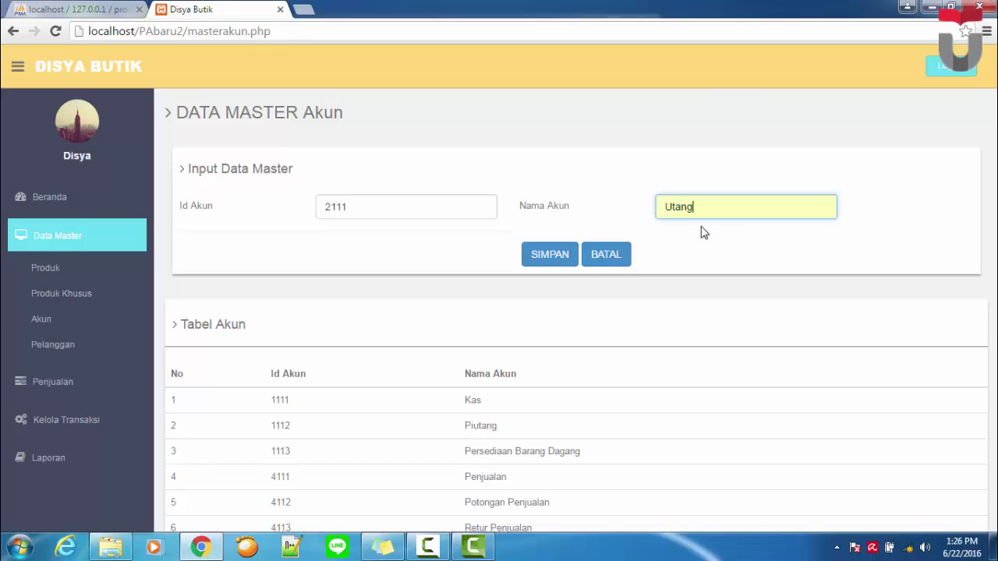
- Save the new account entry and check its Id Akun and account name in the Tabel Akun list
left_click(551, 262)
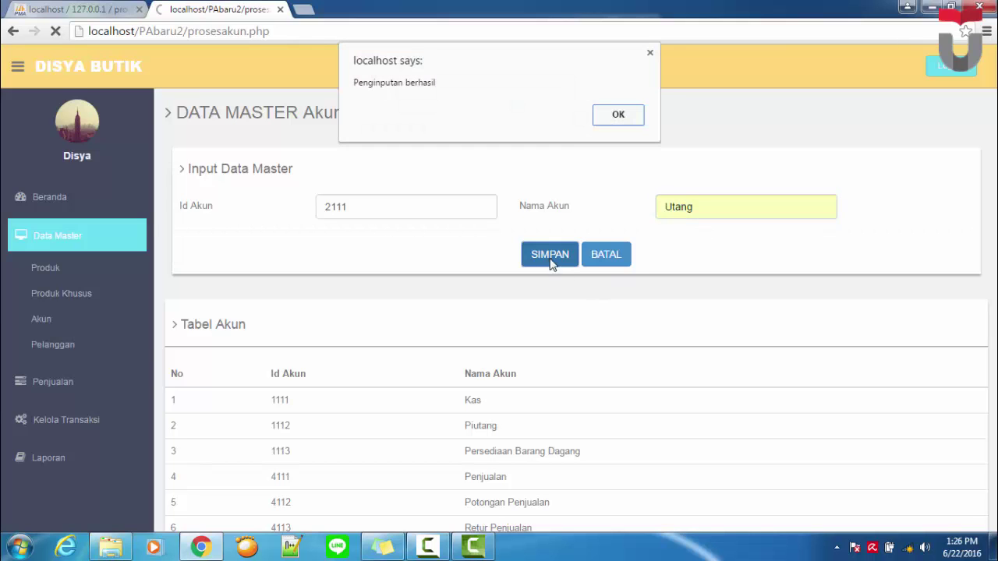
left_click(616, 118)
scroll(748, 296, "down", 2)
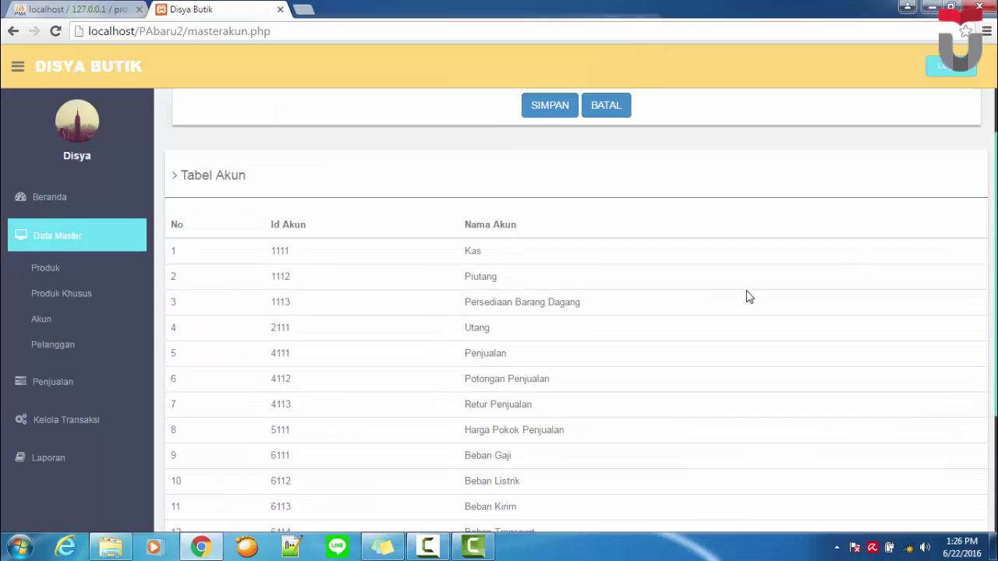
left_click_drag(501, 328, 460, 328)
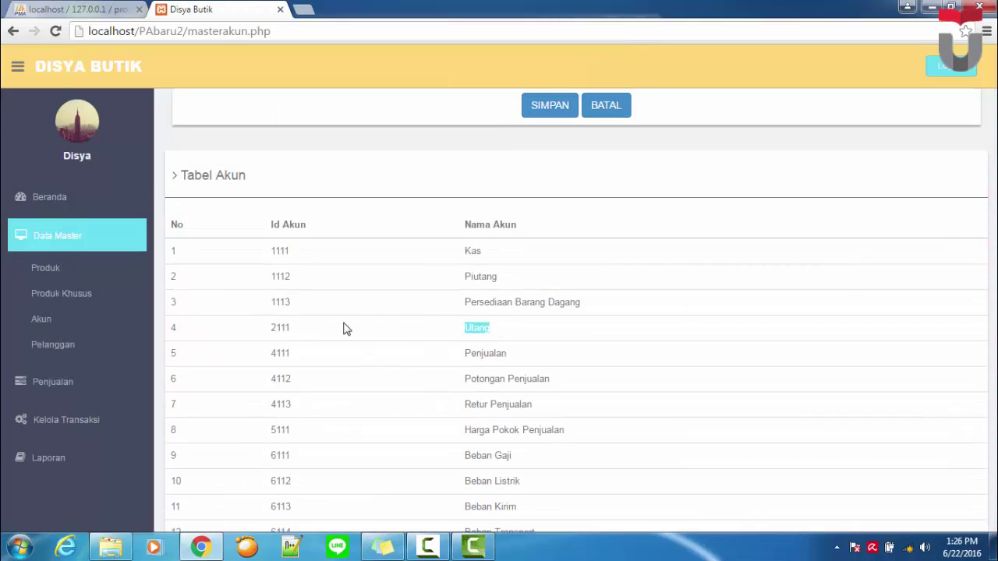
left_click_drag(312, 331, 291, 327)
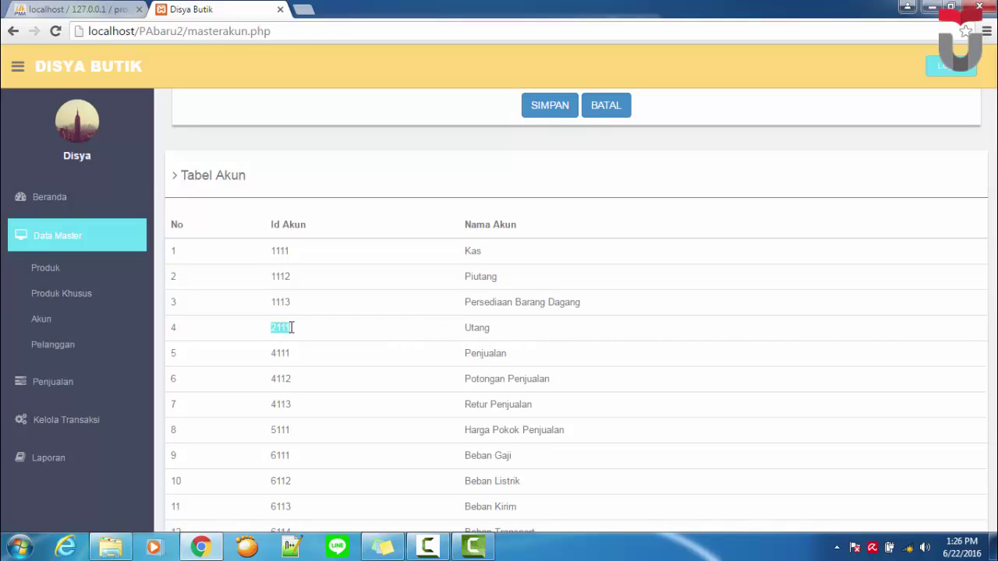
- Add a customer in the Pelanggan master data, entering the customer's name, address and phone number, and save the record
left_click(67, 352)
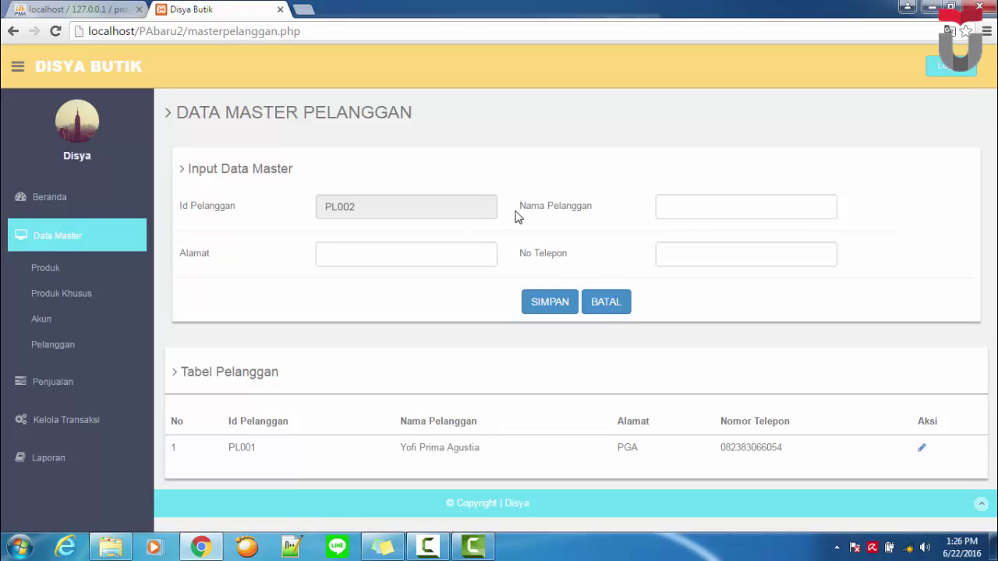
left_click(700, 199)
type("Nike")
left_click(426, 254)
type("Padang")
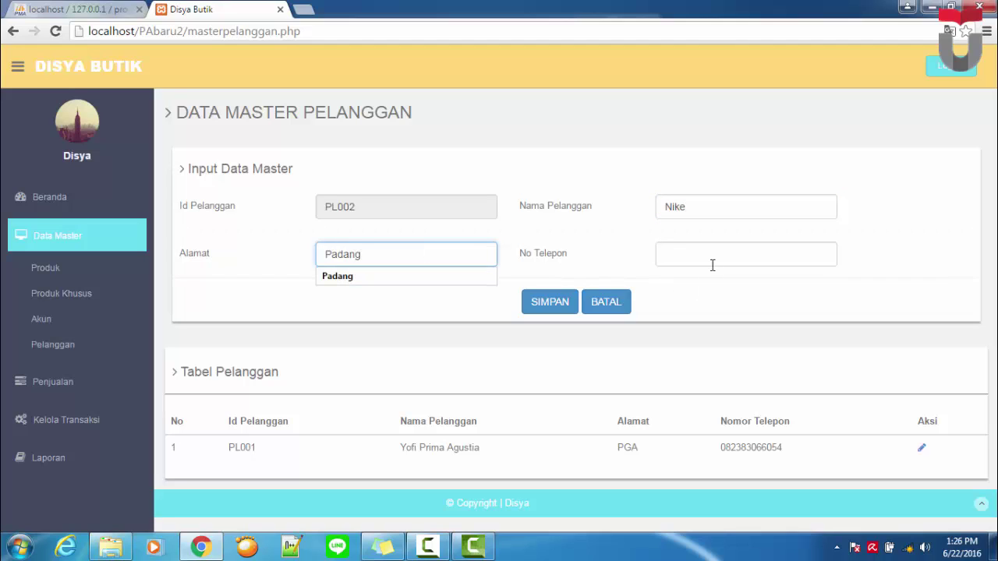
left_click(712, 265)
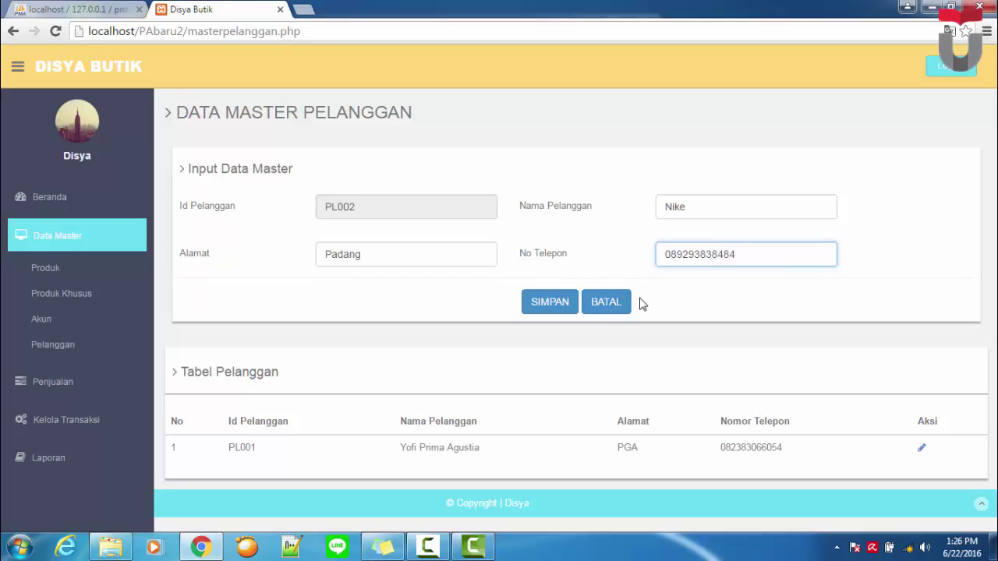
left_click(552, 309)
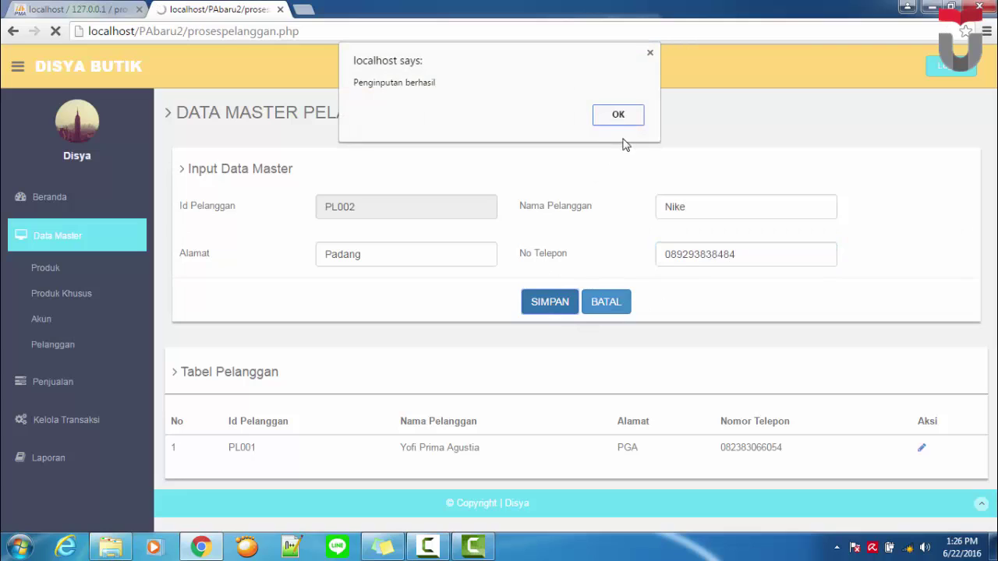
left_click(630, 117)
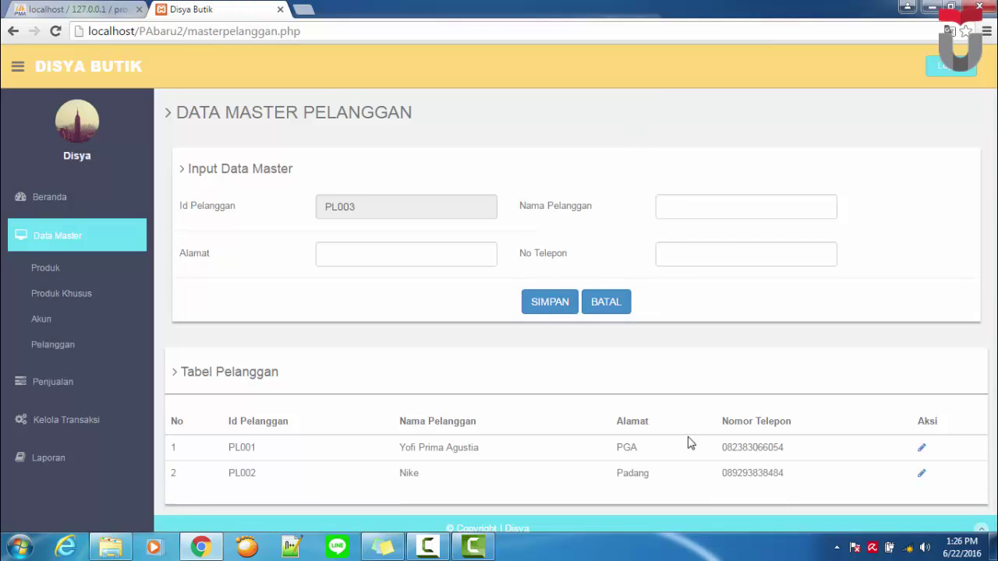
- Edit the newly added customer's address, save the update and check the customer's row in Tabel Pelanggan
left_click(922, 477)
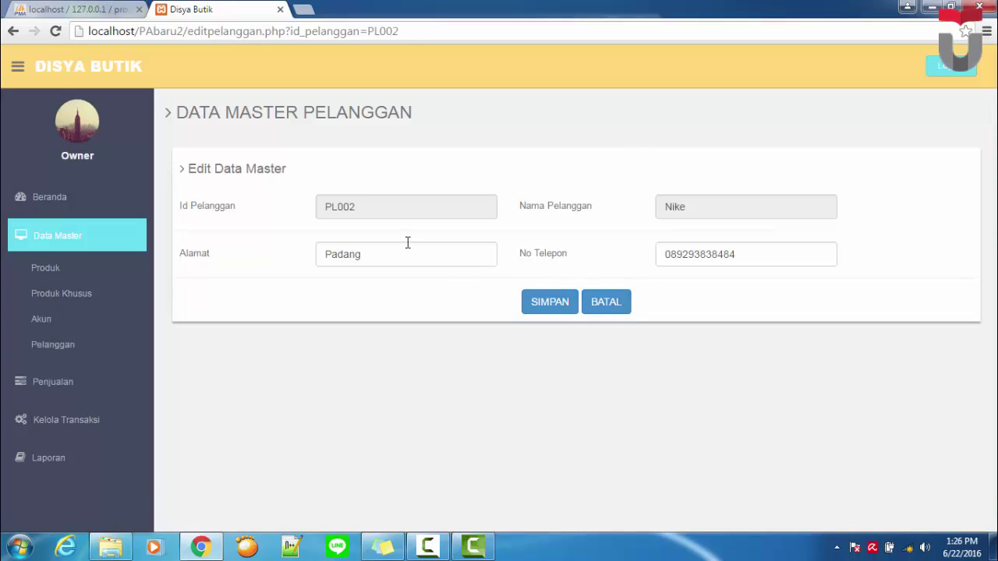
left_click_drag(408, 255, 313, 255)
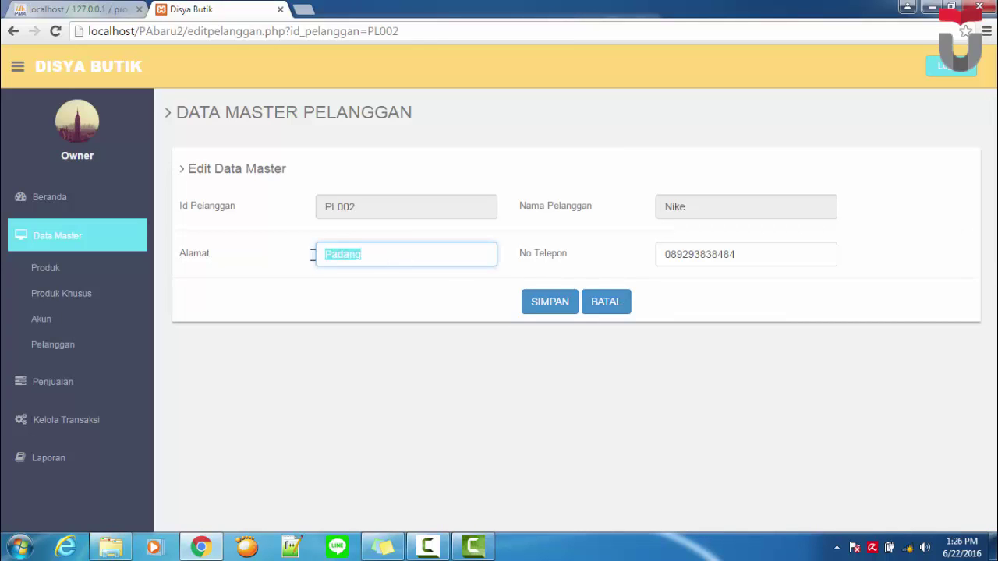
type("Bandun")
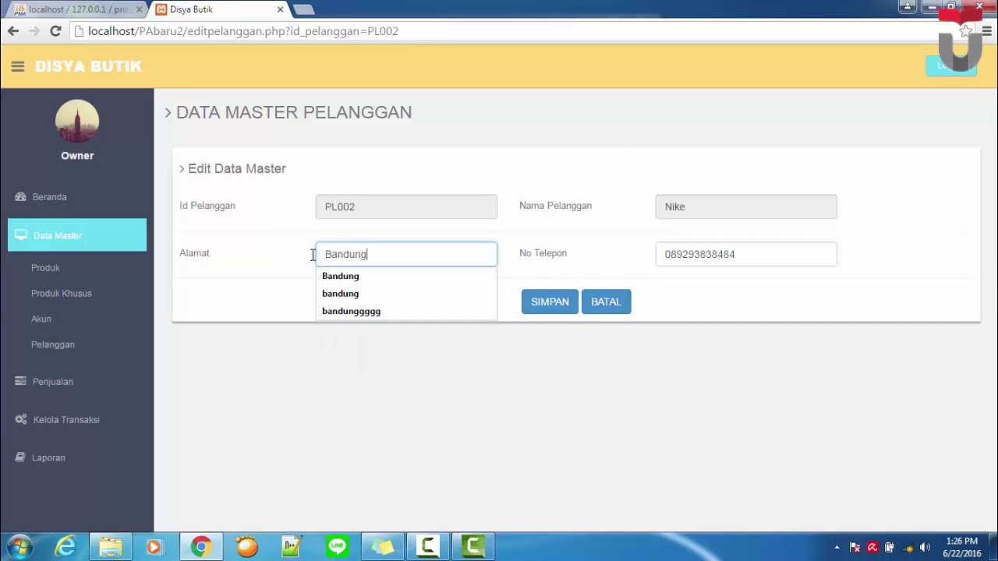
left_click(546, 301)
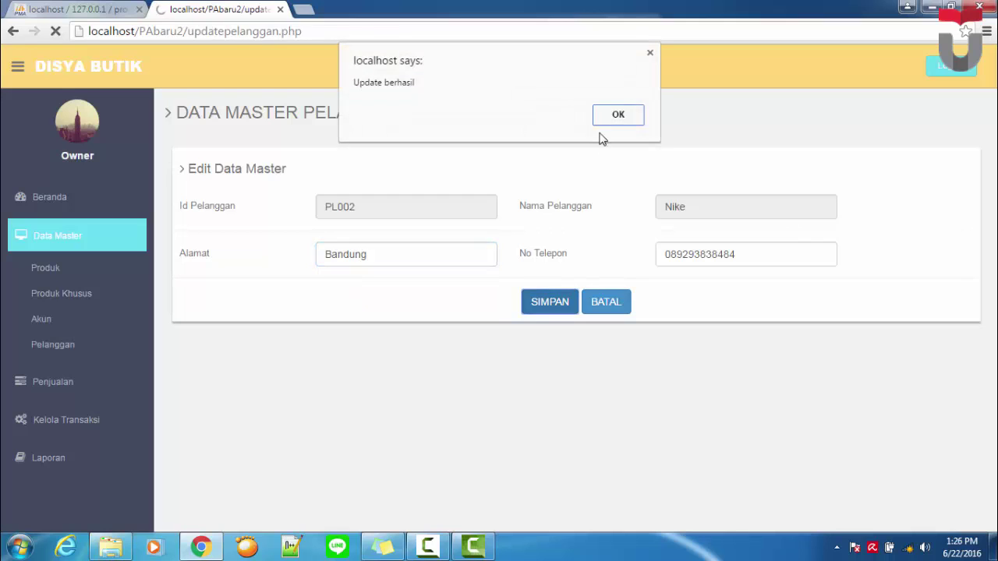
left_click(618, 114)
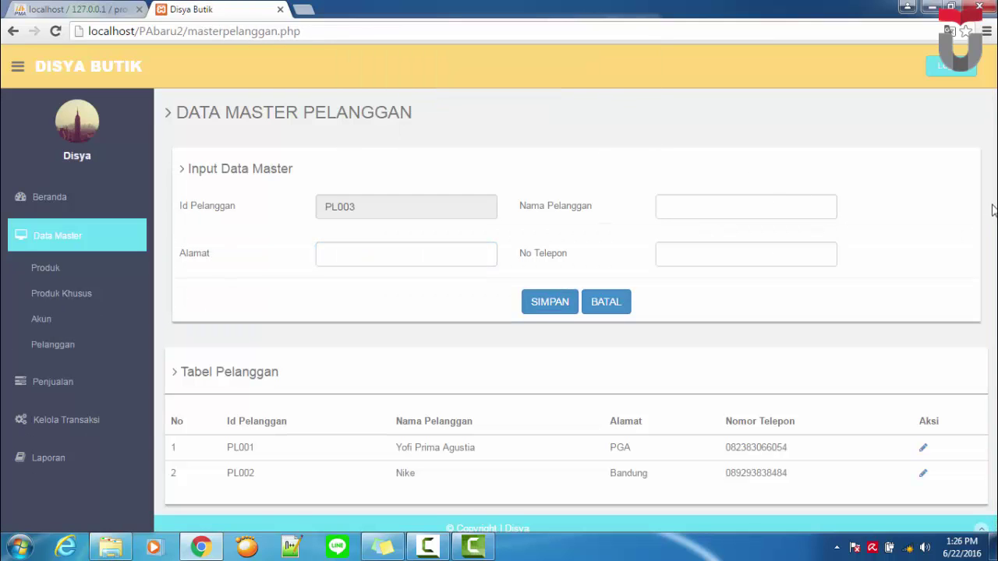
scroll(914, 413, "down", 1)
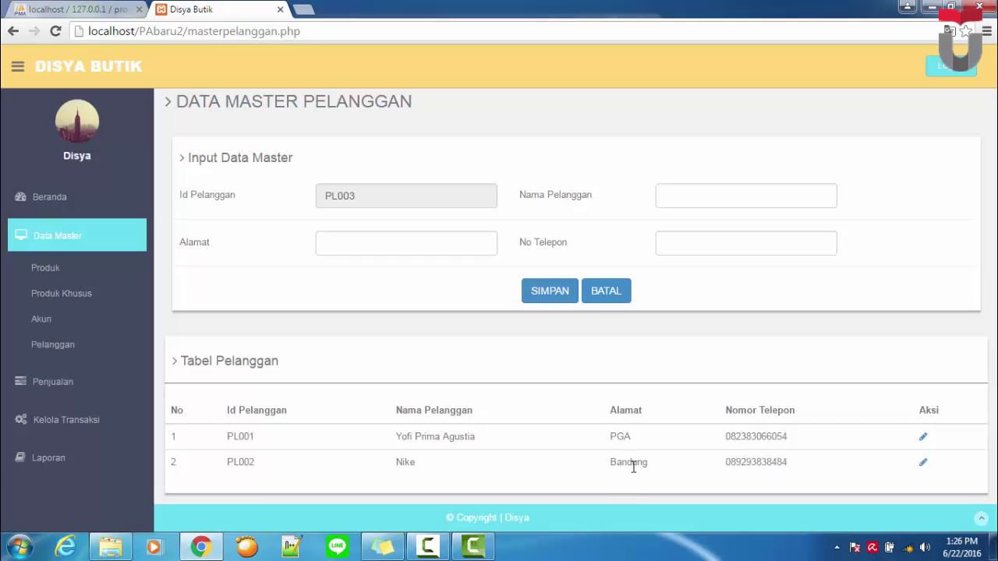
- Create a Penjualan Produk sale for the first listed customer with Butik as the sales place, and save it
left_click(63, 382)
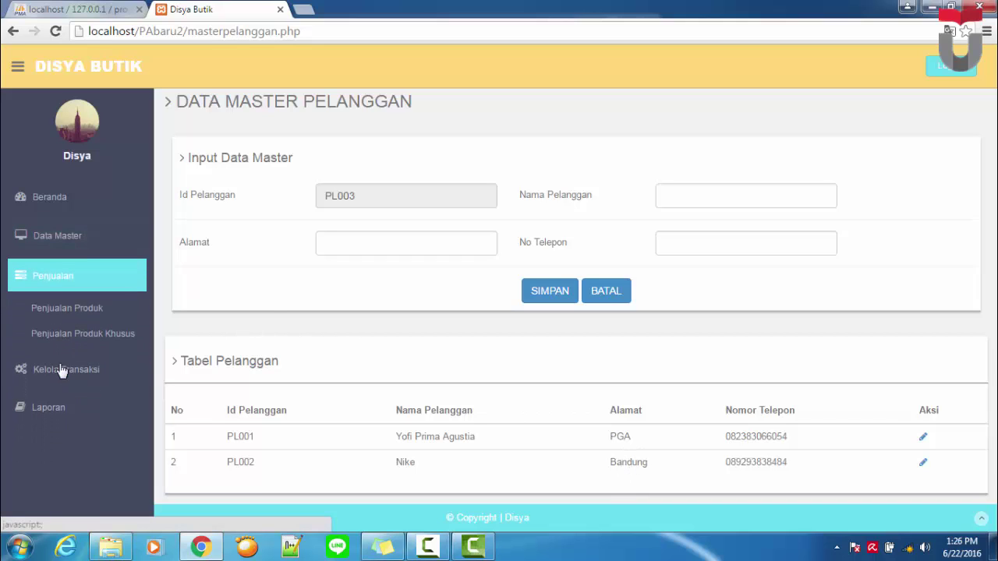
left_click(92, 312)
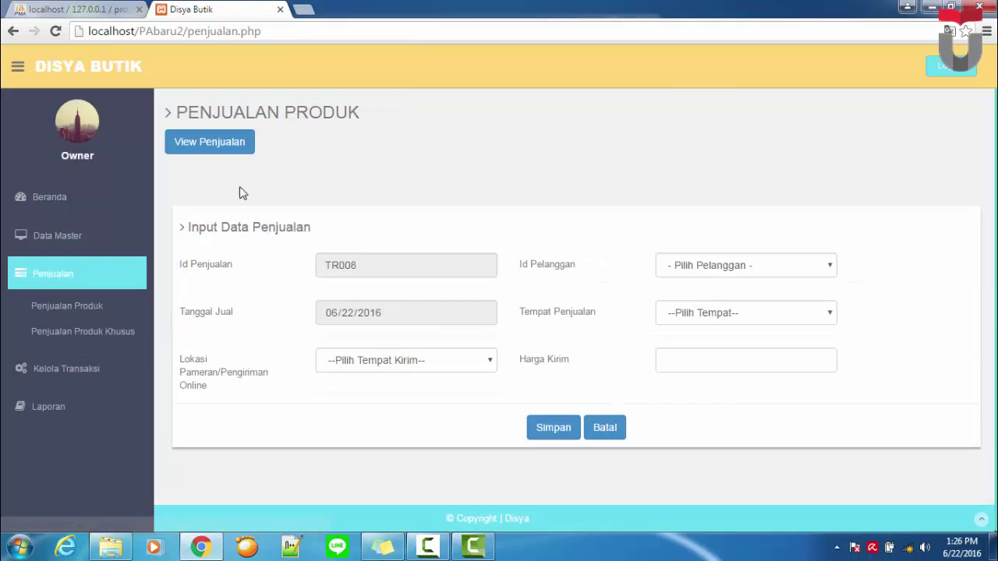
left_click(766, 265)
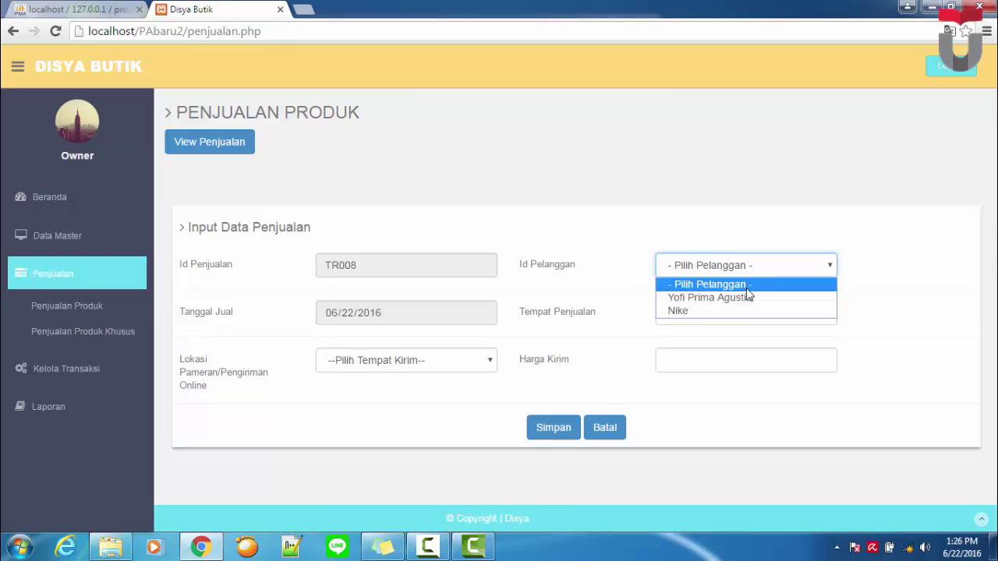
left_click(751, 297)
left_click(739, 314)
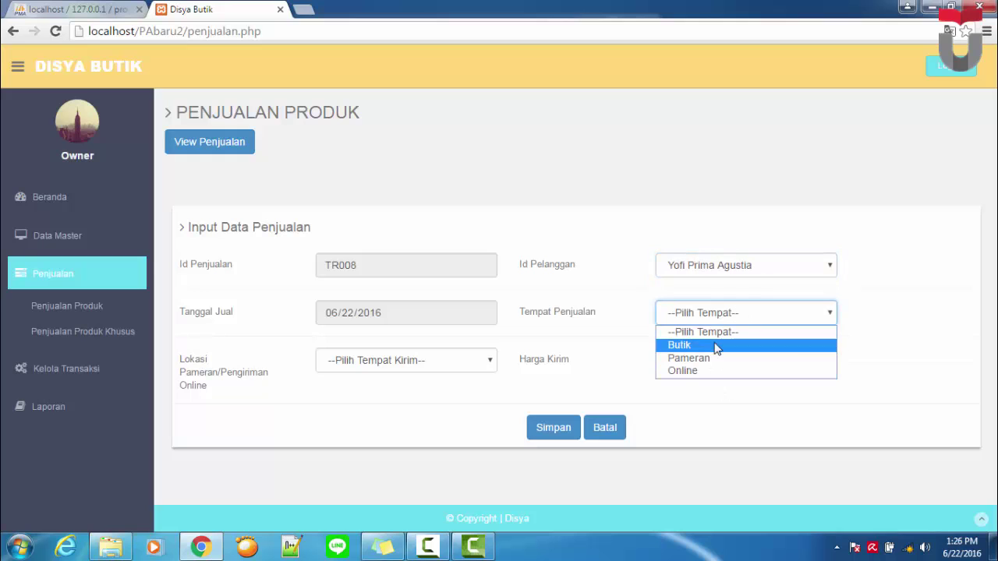
left_click(675, 349)
left_click(577, 425)
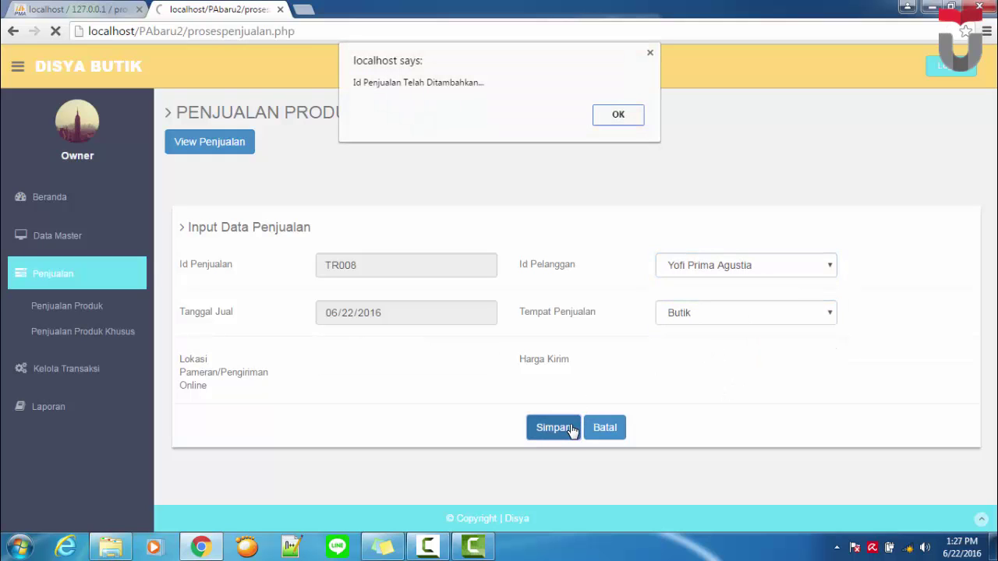
left_click(626, 118)
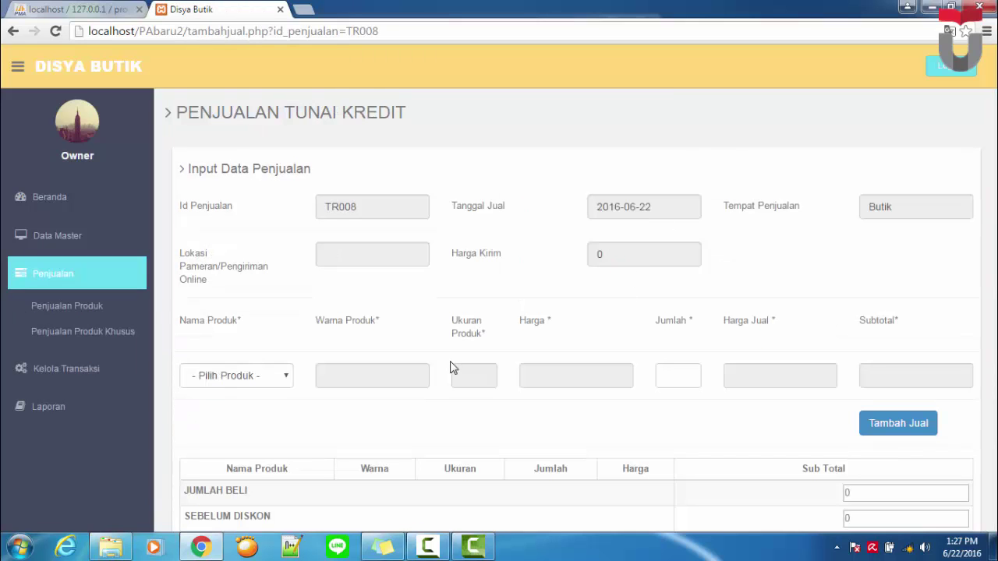
- Add 8 units of the first Gamis Merah M product to the sale, with its sale price and subtotal calculated
left_click(274, 377)
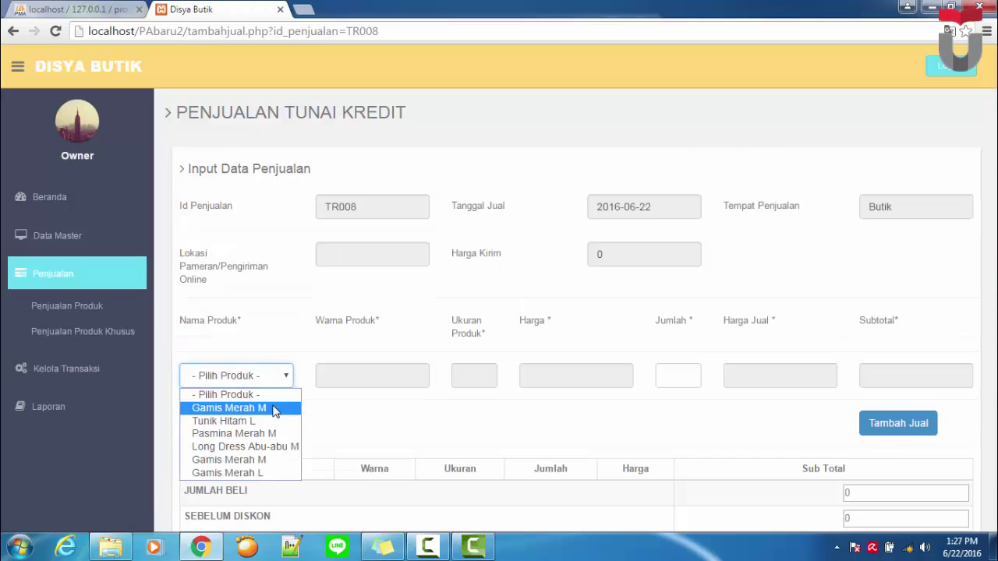
left_click(275, 408)
left_click(677, 372)
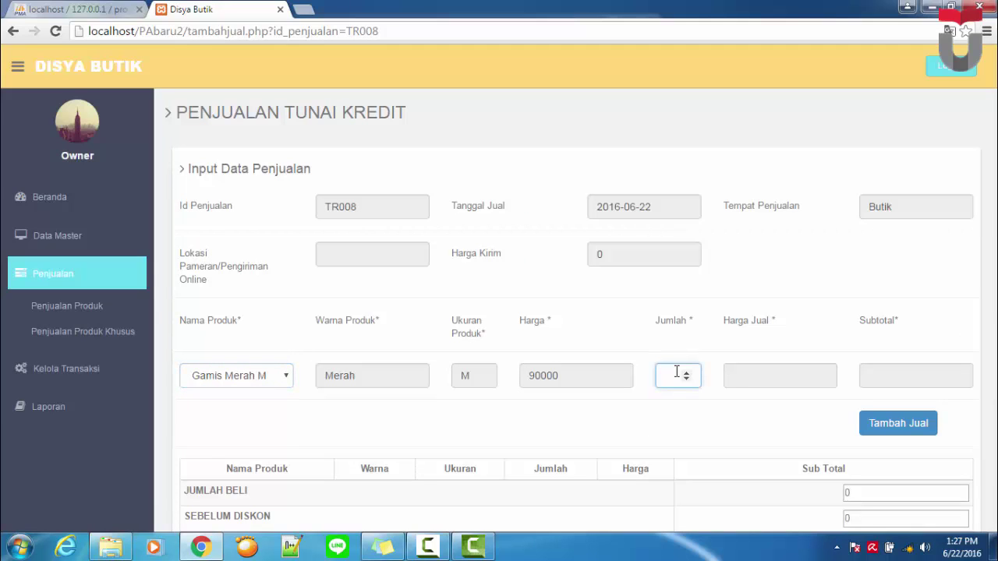
left_click(757, 375)
type("270000")
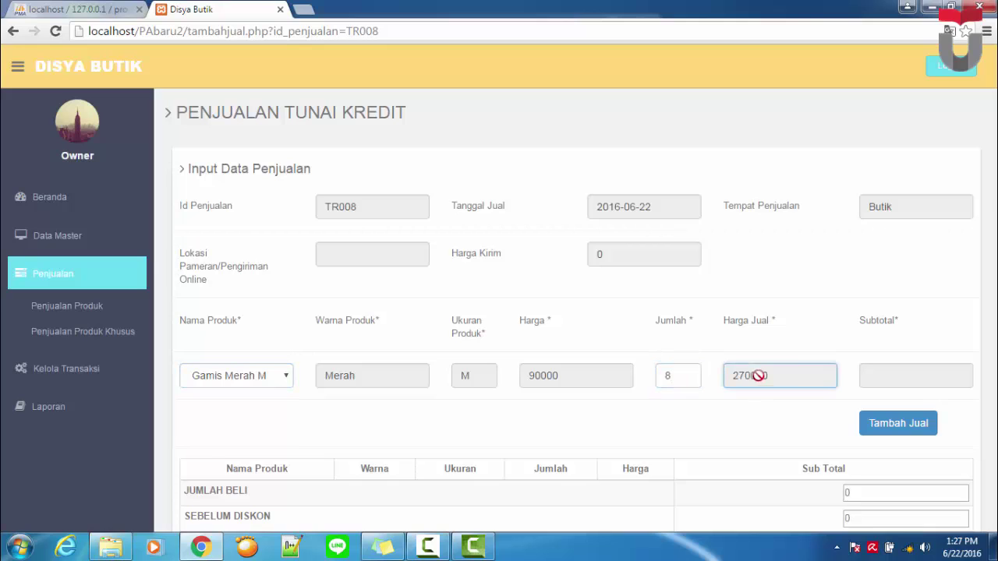
left_click(884, 381)
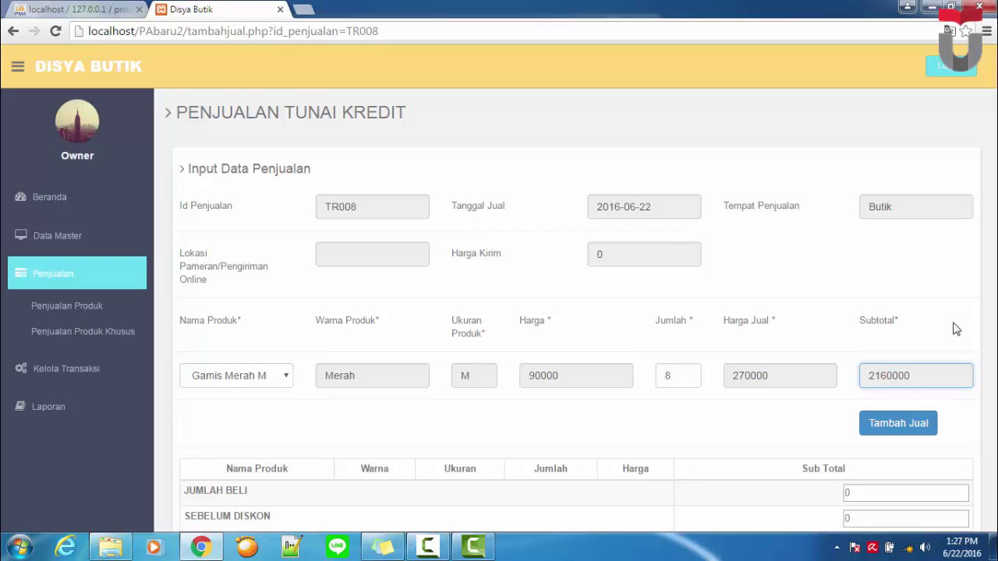
left_click(898, 425)
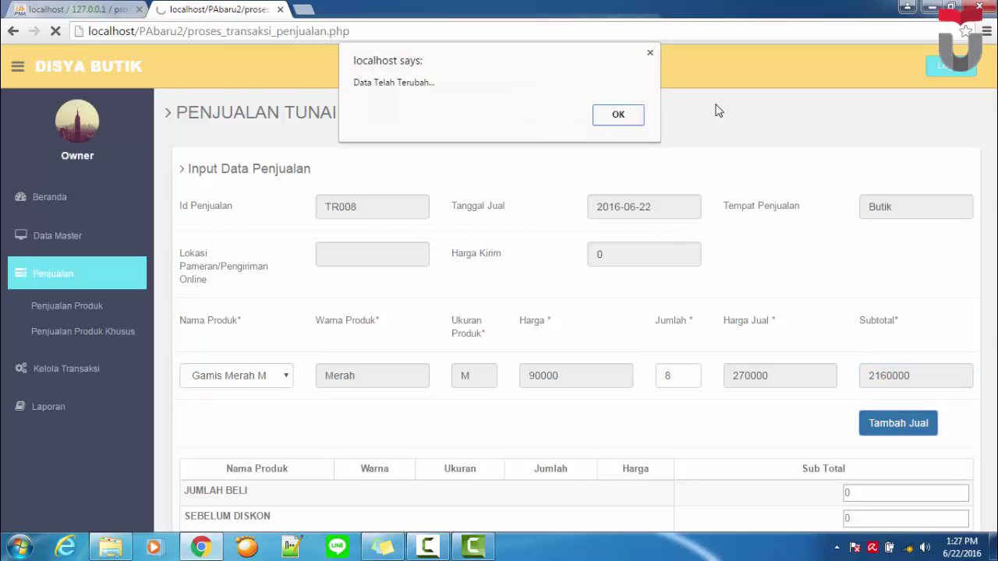
left_click(617, 114)
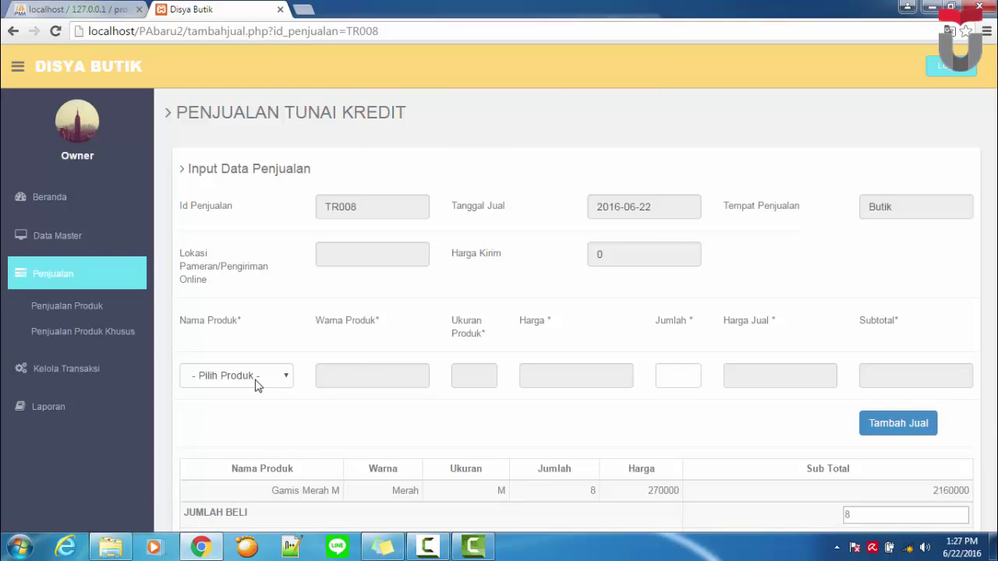
- Add 9 units of Gamis Merah L to the same sale, with its sale price and subtotal calculated
left_click(285, 379)
left_click(249, 473)
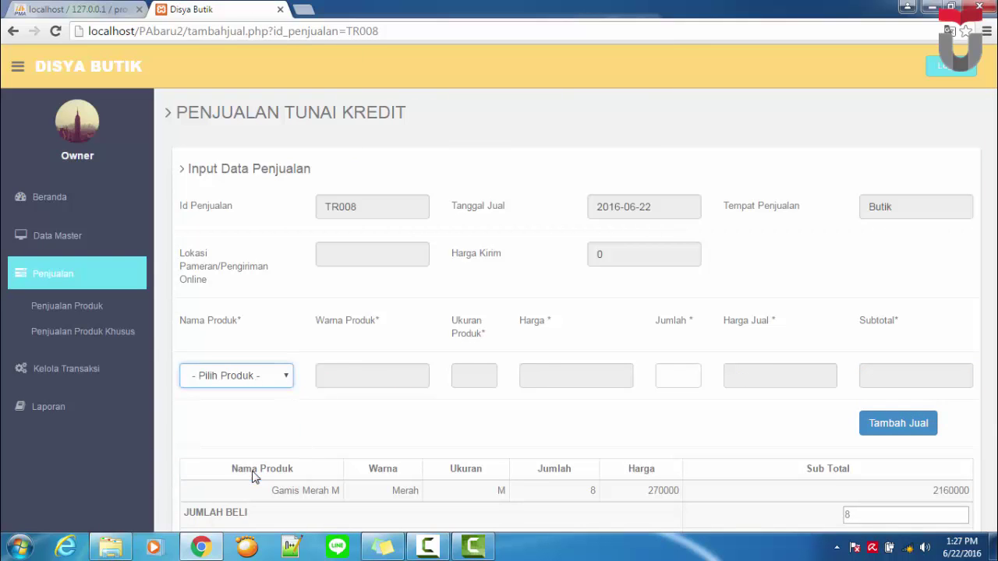
left_click(669, 385)
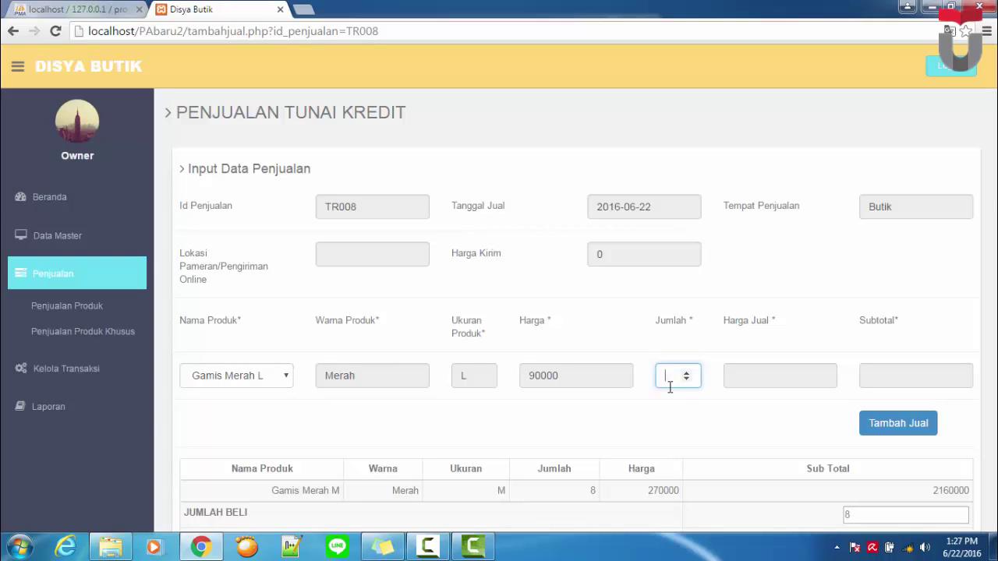
left_click(756, 380)
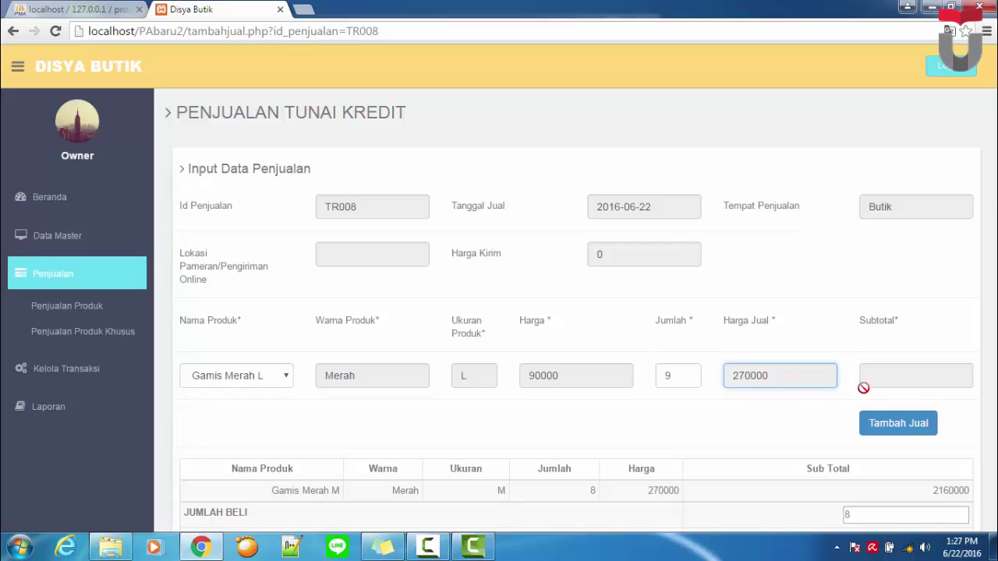
left_click(895, 379)
left_click(896, 421)
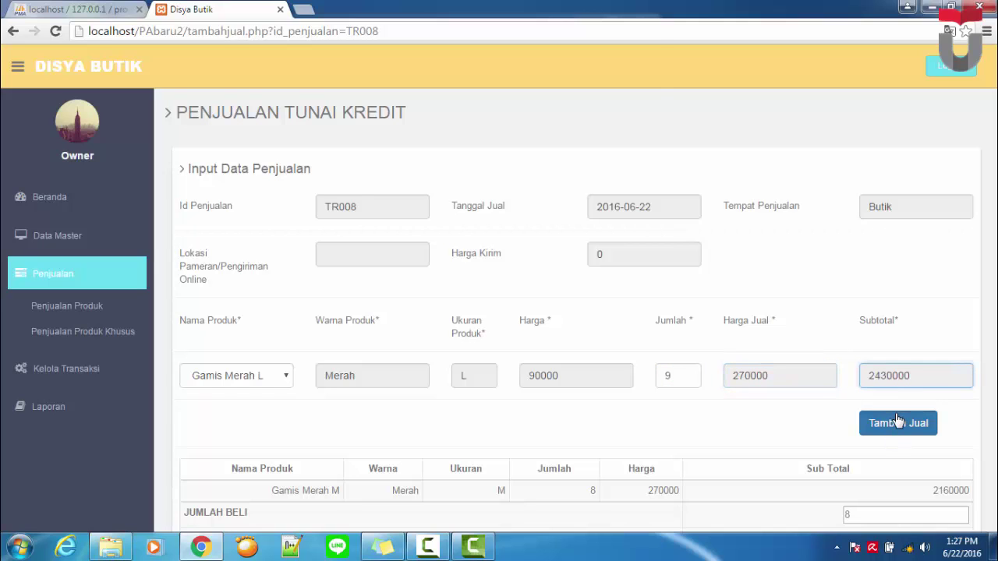
left_click(632, 117)
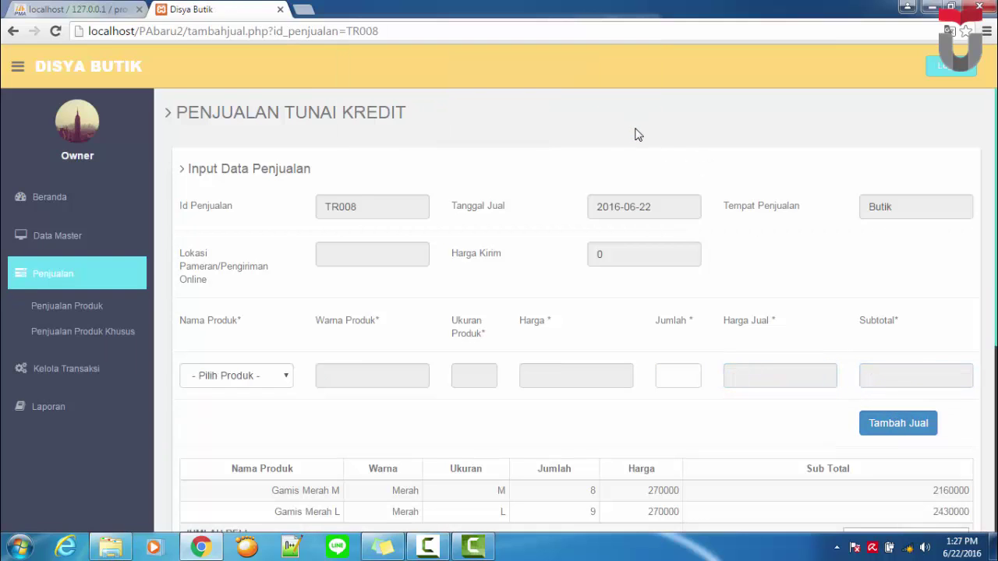
- Calculate the sale's discount and totals, enter an additional payment (Tambah Bayar) of 1950750, and calculate its remaining balance and status
scroll(637, 133, "down", 4)
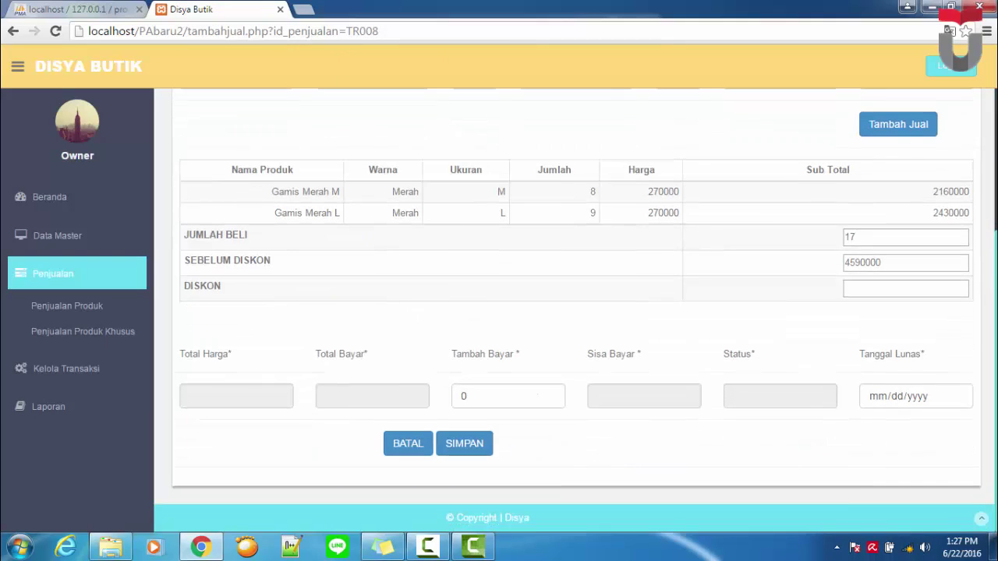
left_click(873, 293)
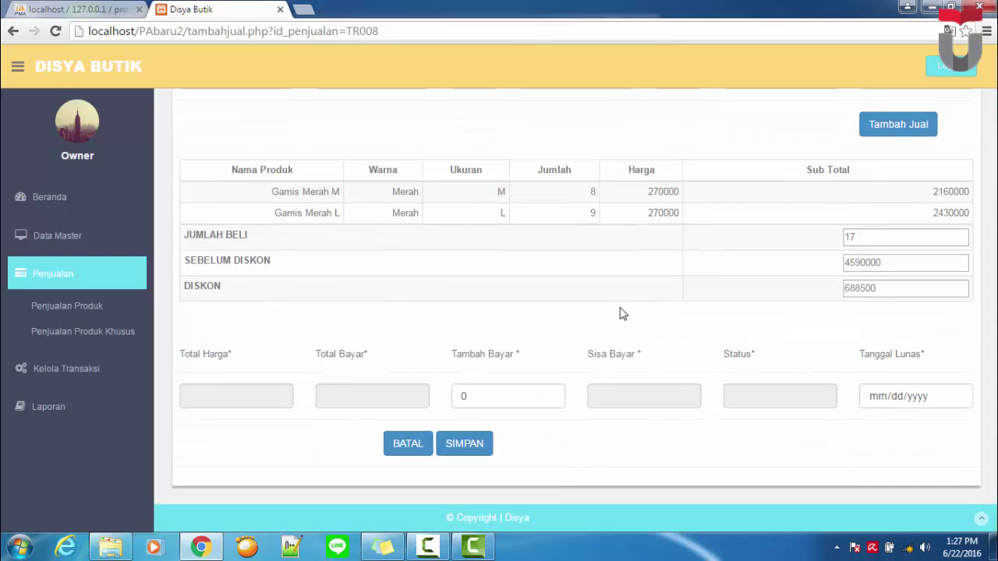
left_click(239, 401)
left_click(363, 403)
double_click(458, 396)
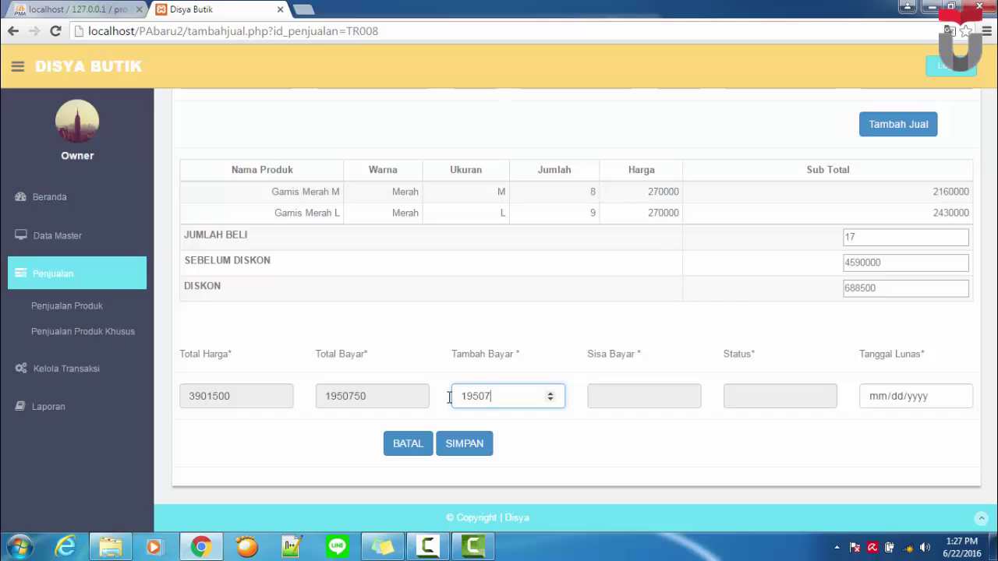
left_click(616, 386)
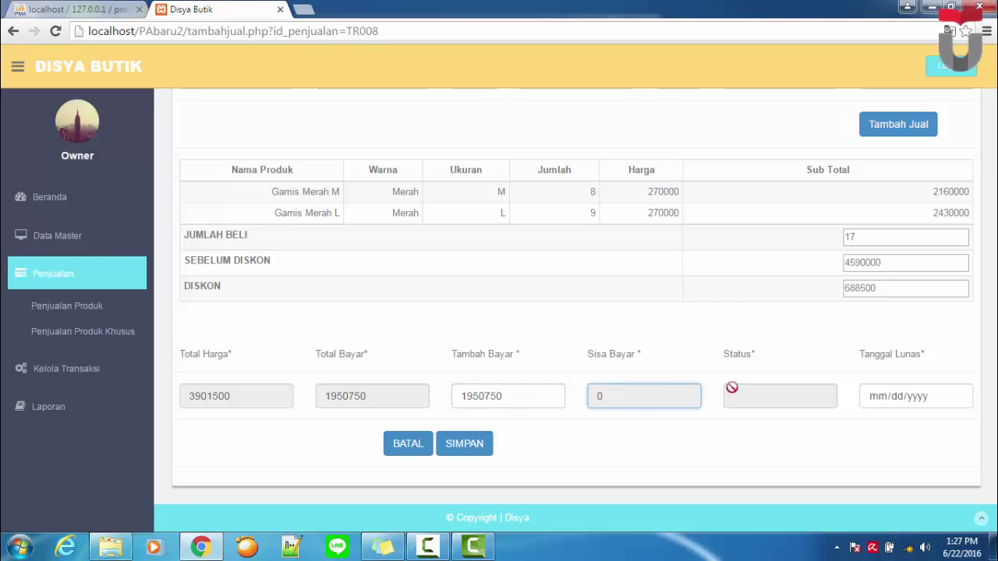
left_click(735, 392)
- Set the sale's Tanggal Lunas to 06/22/2016 and save the payment
left_click(955, 396)
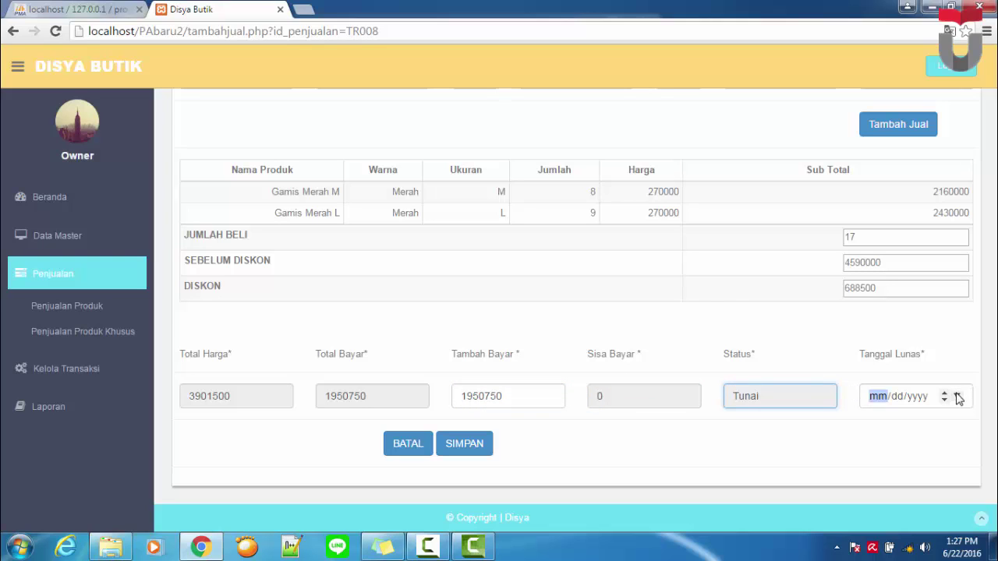
left_click(878, 353)
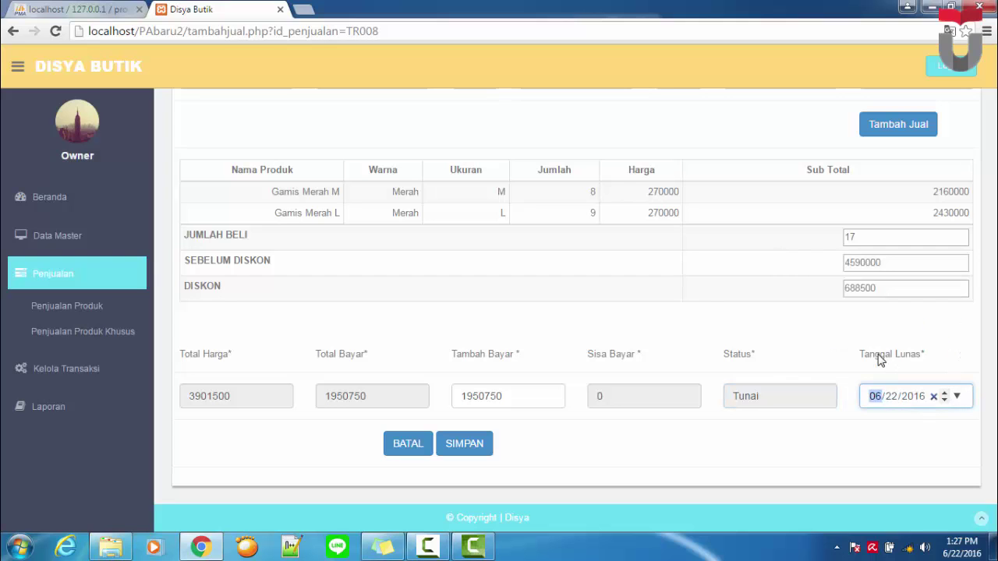
left_click(466, 451)
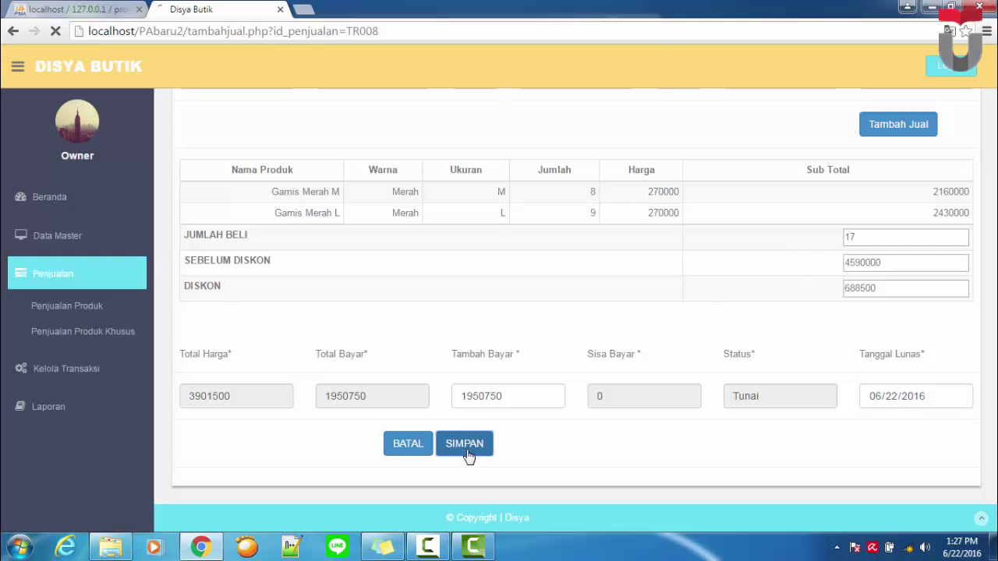
left_click(629, 121)
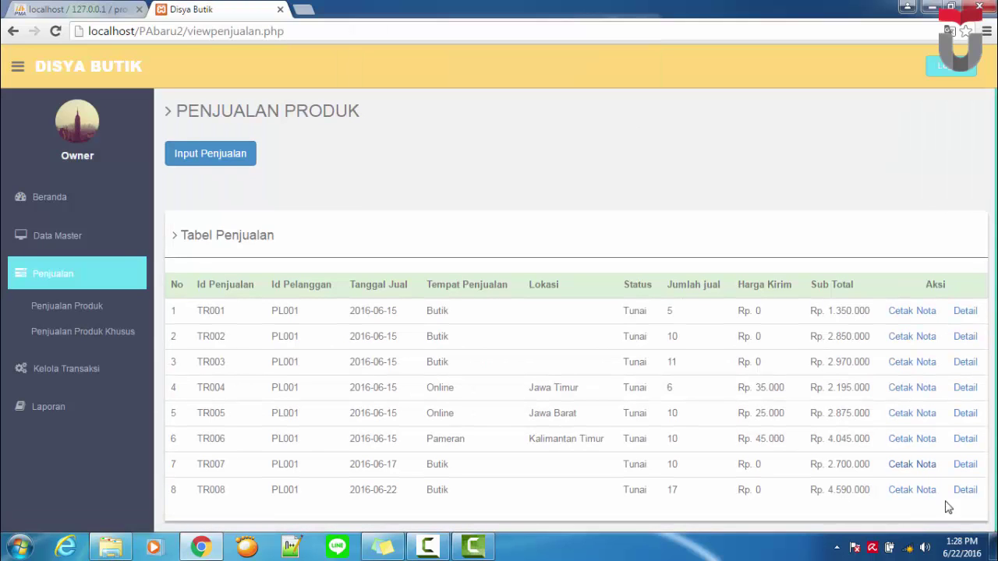
- Review the printable sales note for TR008 and the sale's product details from Tabel Penjualan
left_click(914, 492)
scroll(917, 501, "down", 2)
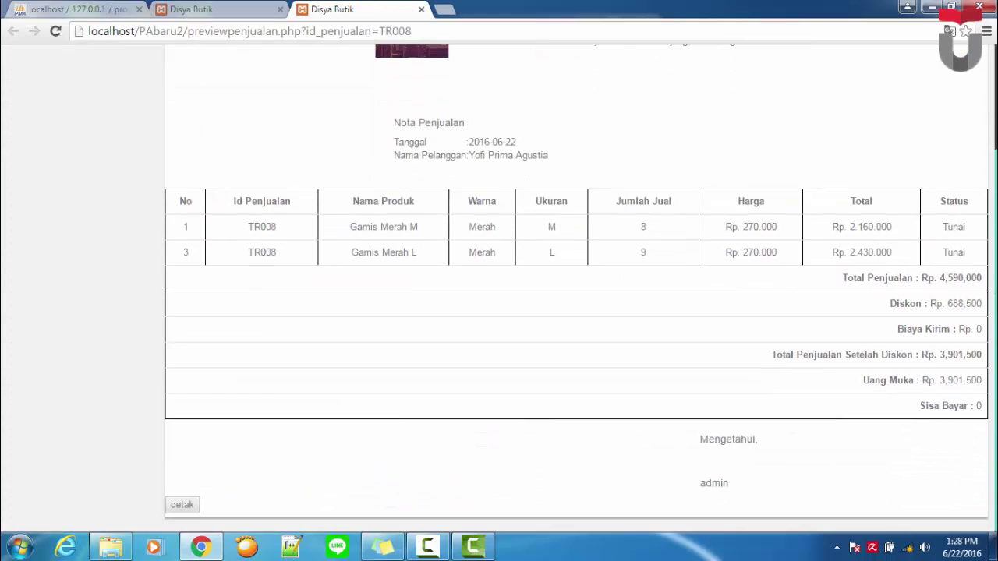
scroll(958, 189, "up", 2)
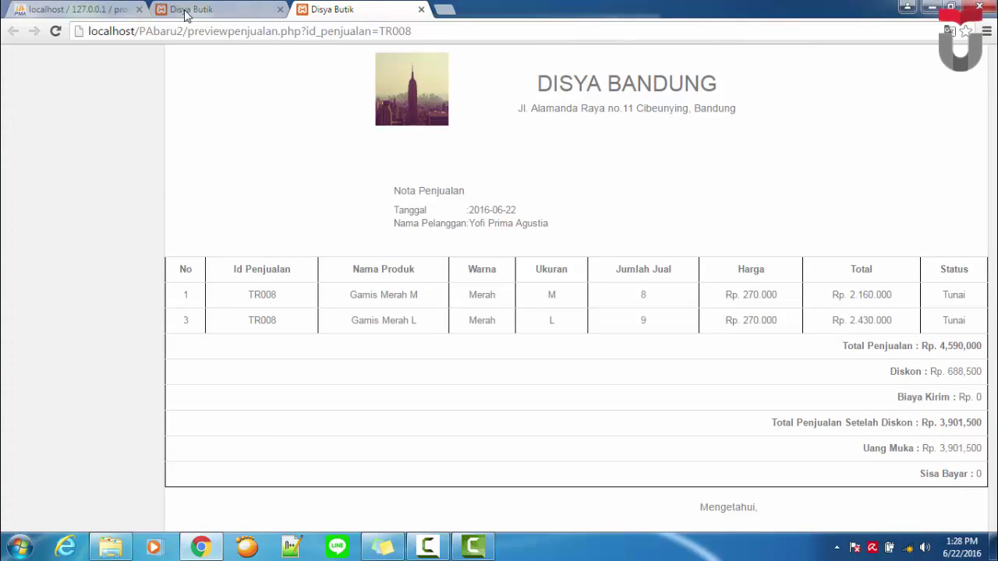
left_click(243, 9)
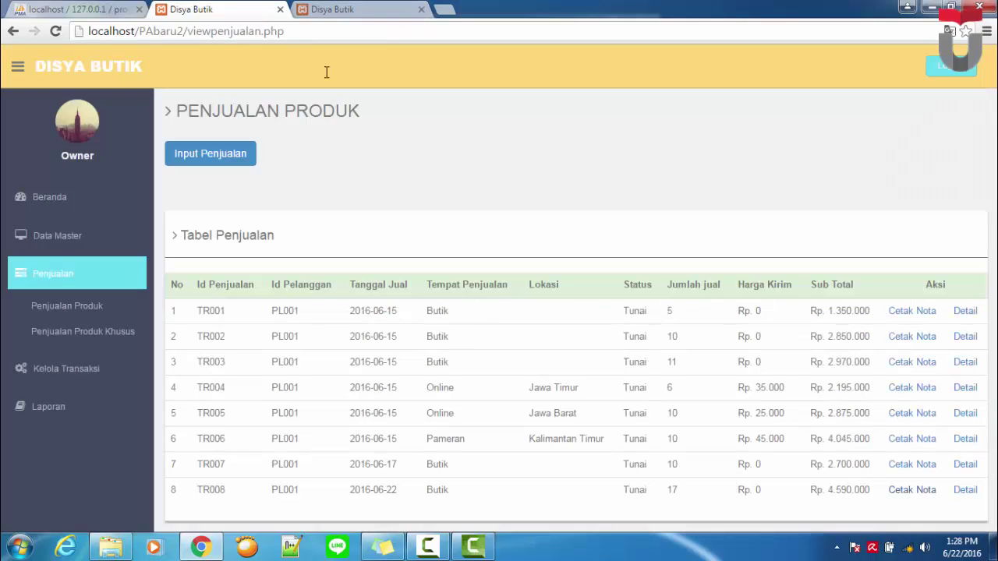
left_click(963, 490)
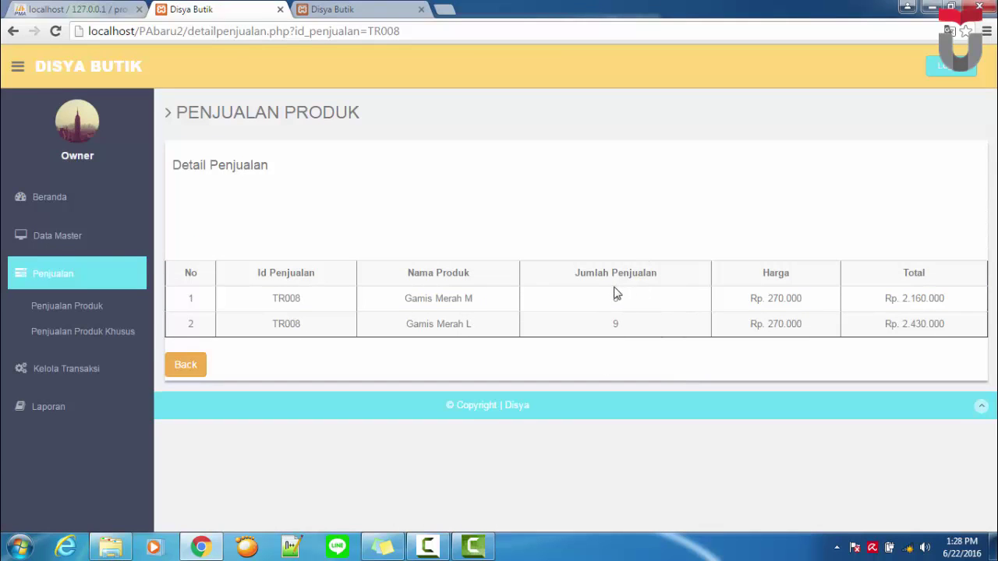
- Create another Penjualan Produk sale for the second listed customer with Butik as the sales place, and save it
left_click(95, 309)
left_click(710, 265)
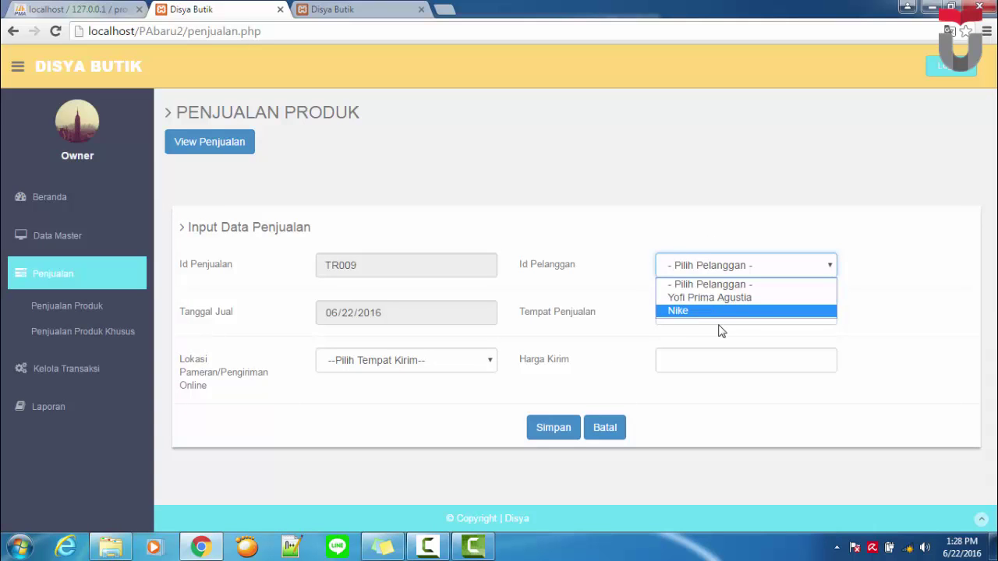
left_click(719, 313)
left_click(708, 319)
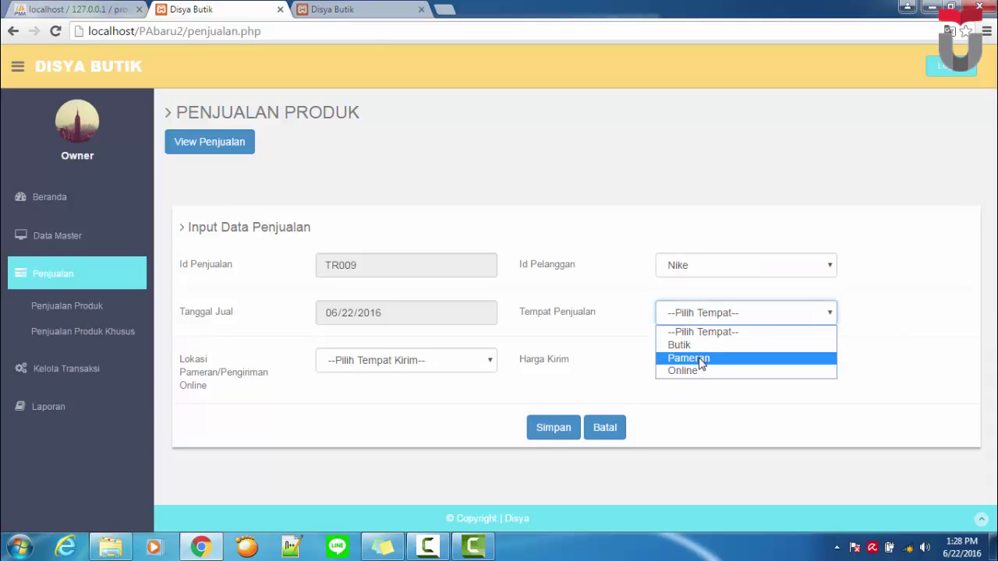
left_click(693, 345)
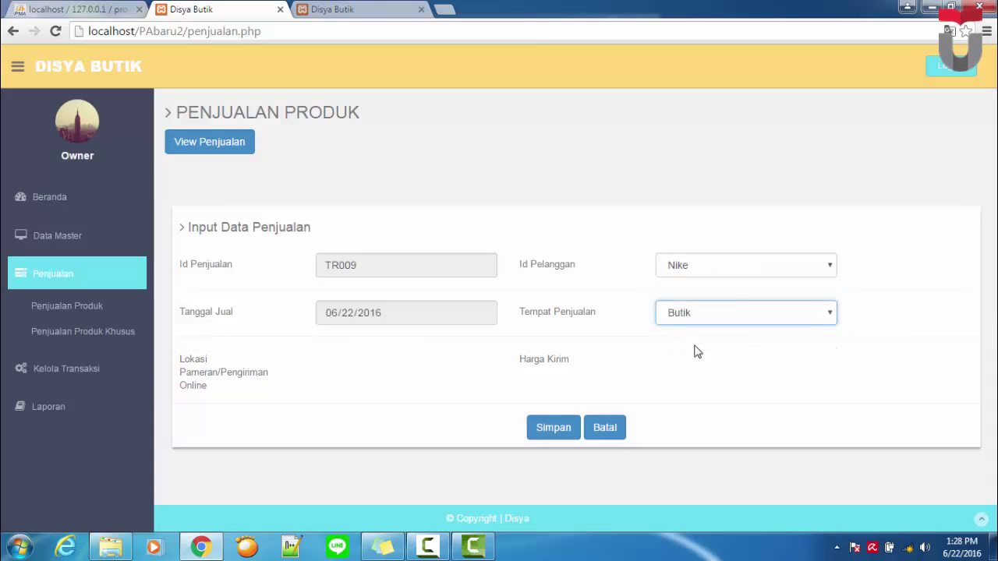
left_click(566, 425)
left_click(622, 117)
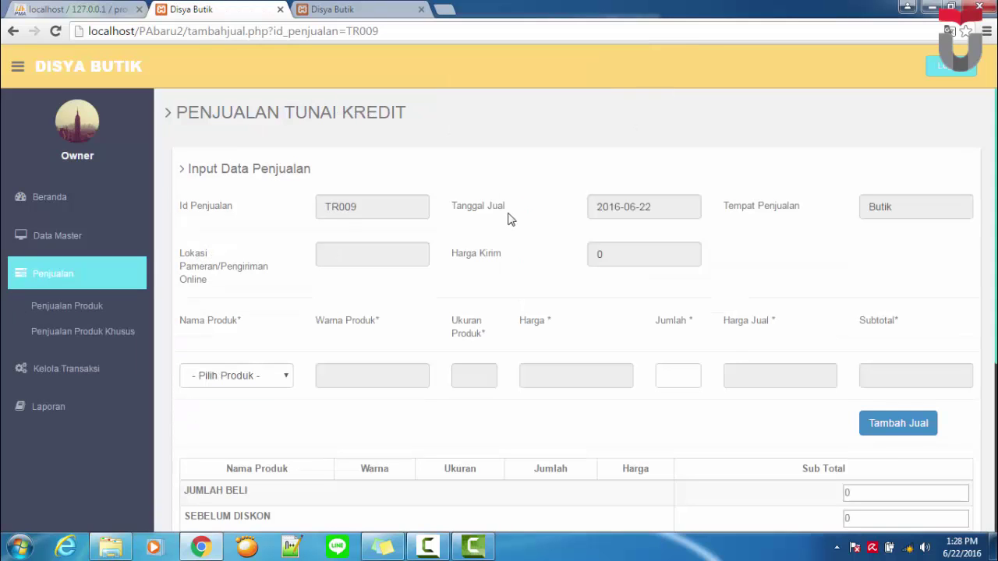
- Add 11 units of the last listed Gamis Merah M product to the sale, with its sale price and subtotal calculated
left_click(250, 378)
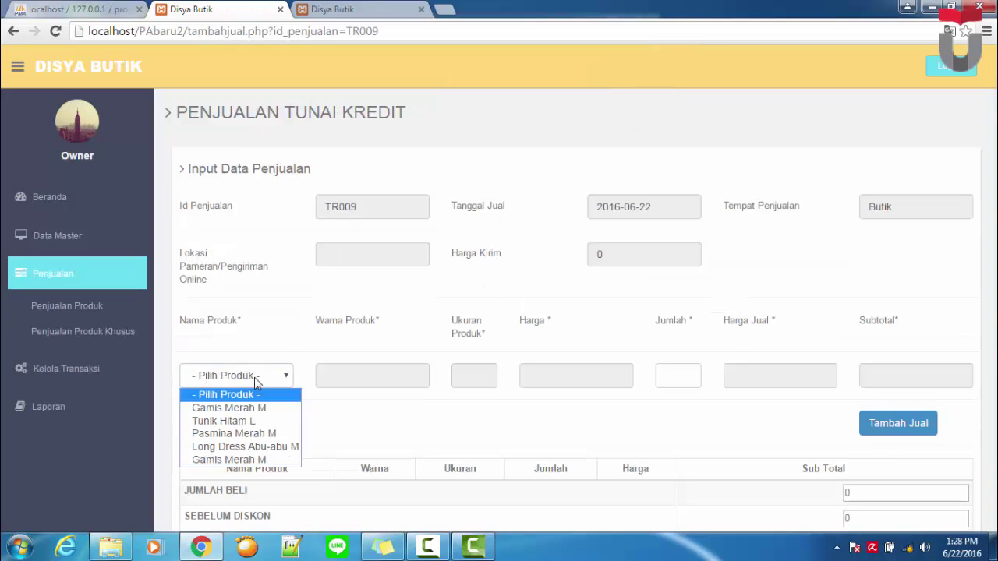
left_click(262, 460)
left_click(669, 377)
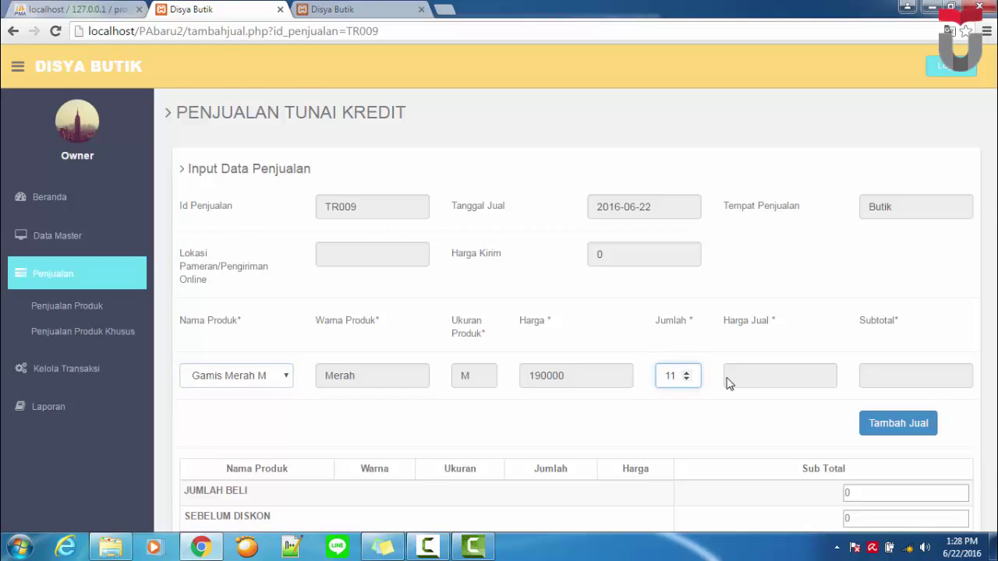
left_click(769, 377)
left_click(868, 375)
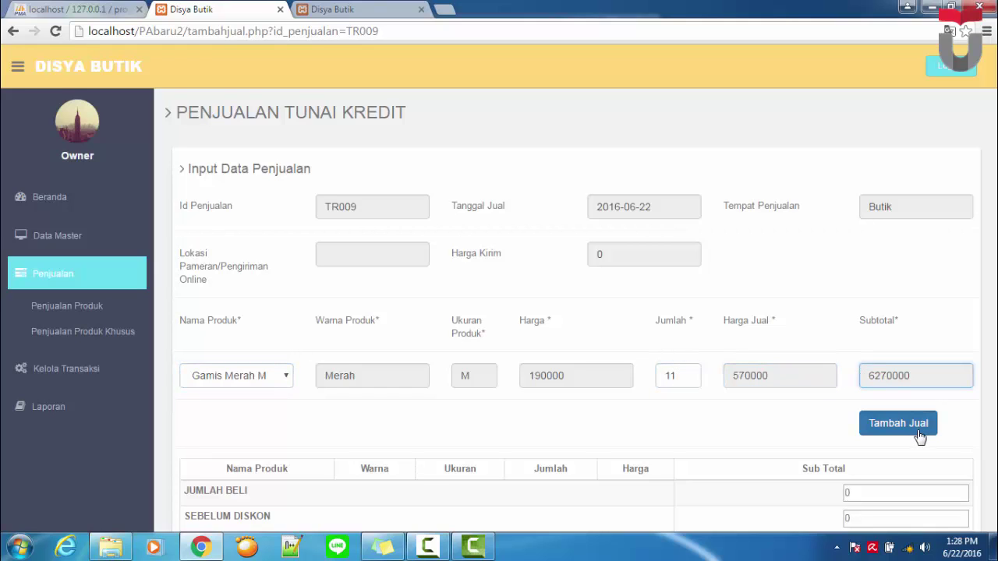
left_click(908, 421)
left_click(617, 115)
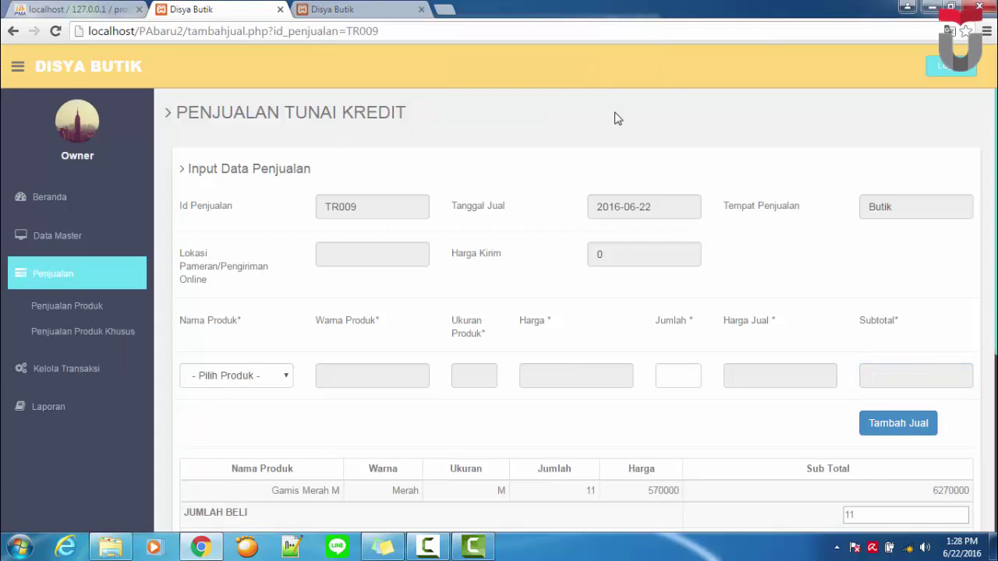
- Calculate the second sale's discount, total price, amount paid, remaining balance and status without an additional payment
scroll(686, 378, "down", 2)
scroll(575, 311, "down", 2)
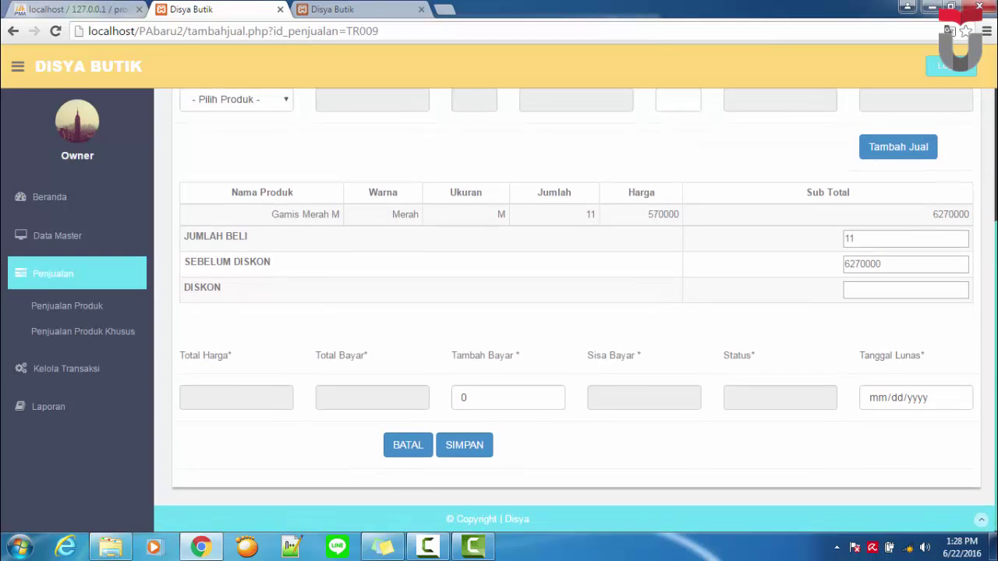
left_click(903, 290)
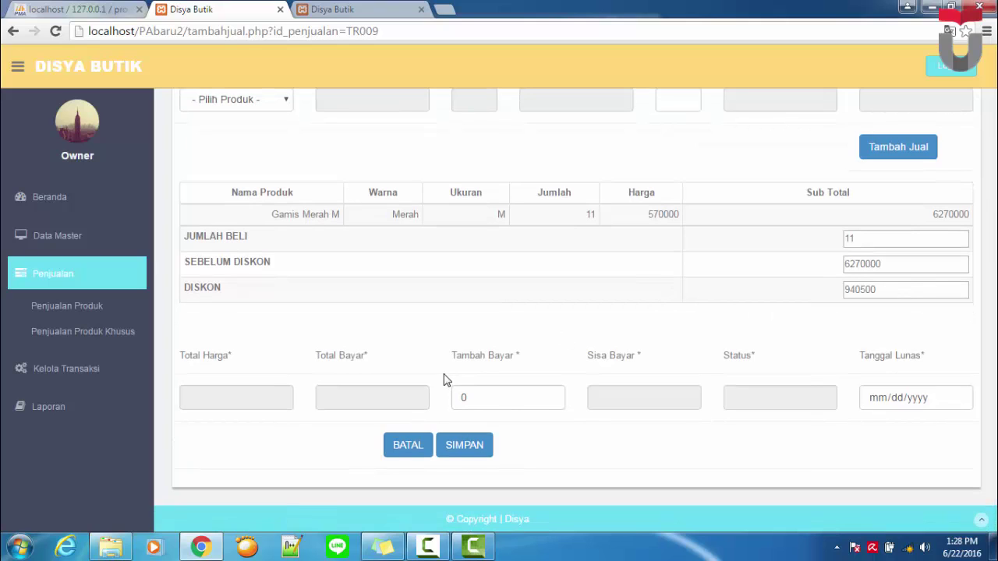
left_click(272, 395)
left_click(348, 401)
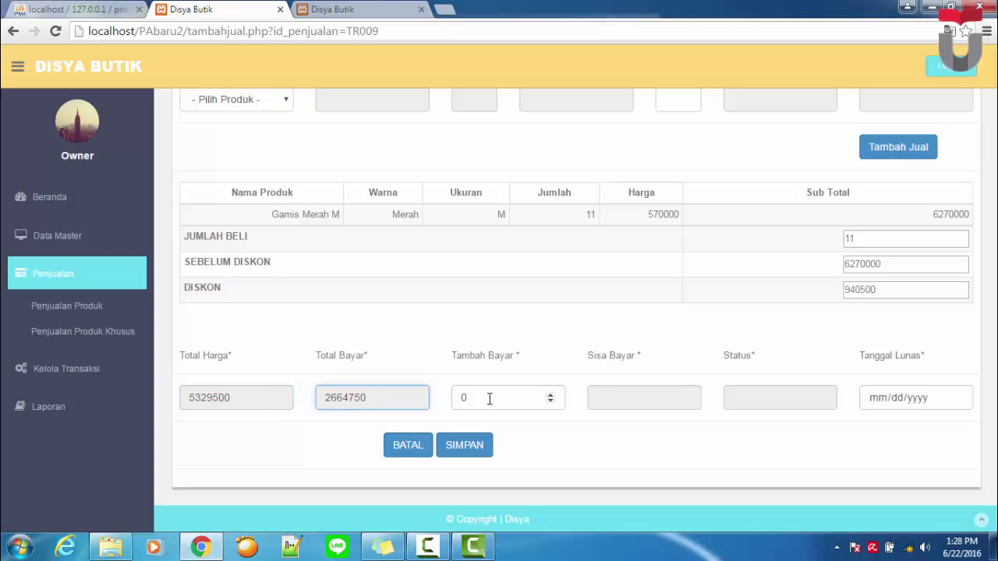
left_click(649, 388)
left_click(775, 394)
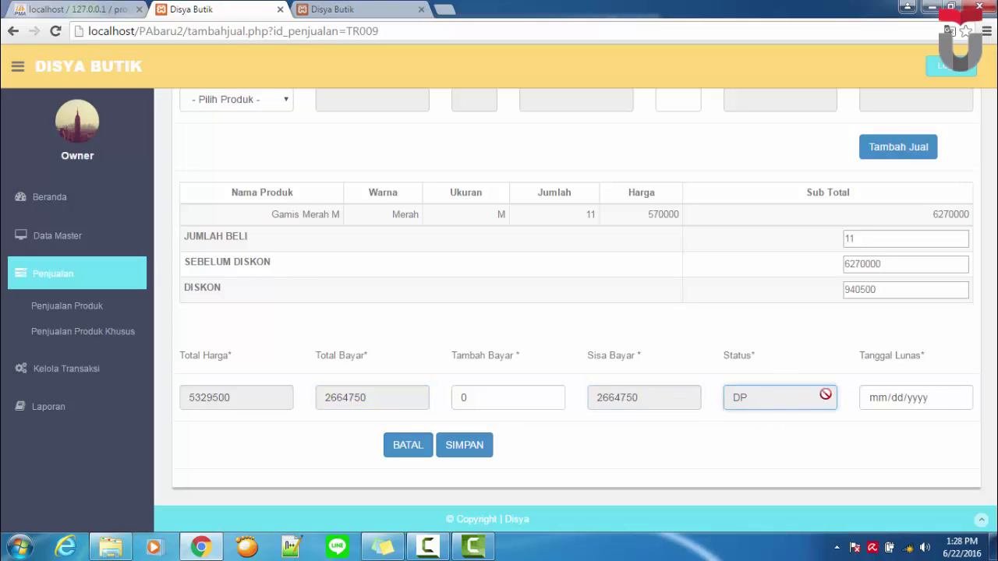
- Set the down-payment sale's Tanggal Lunas to 07/22/2016, save it and check its row in Tabel Penjualan
left_click(957, 397)
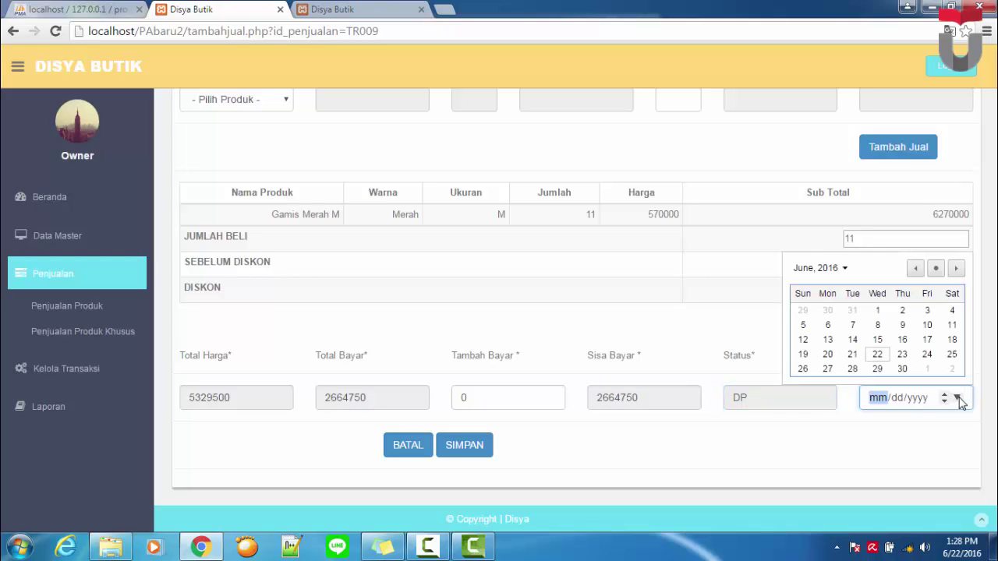
left_click(956, 269)
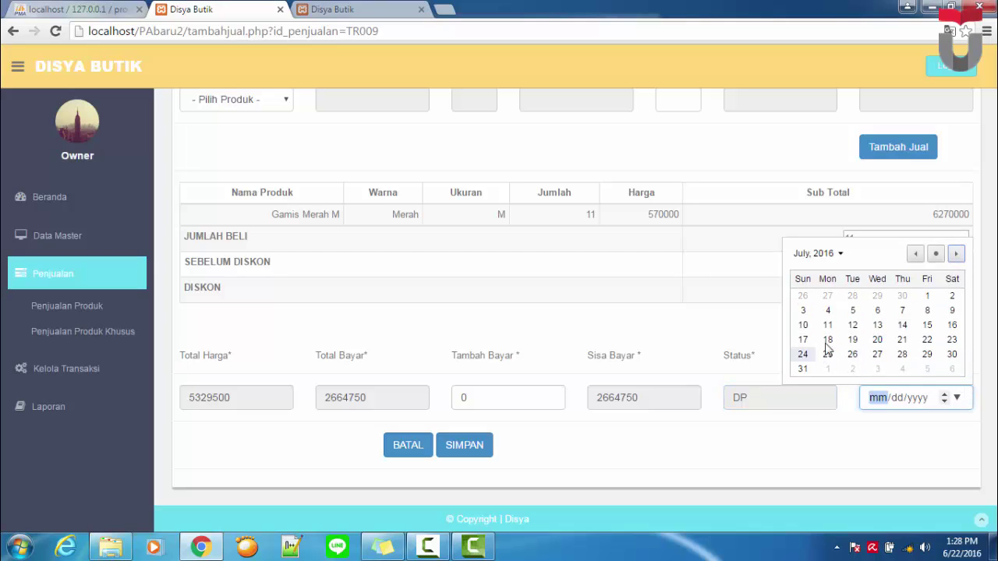
left_click(927, 339)
left_click(456, 451)
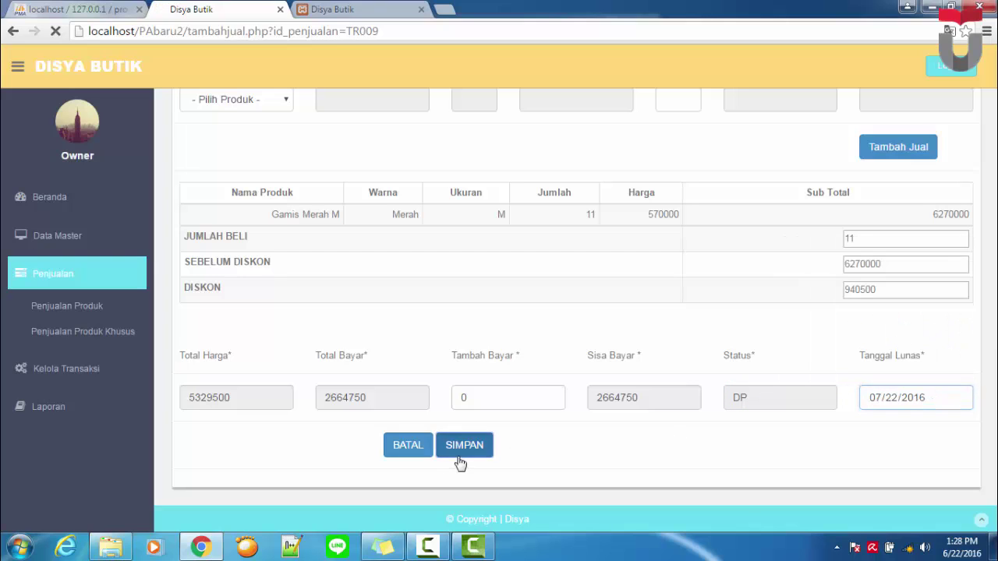
left_click(609, 127)
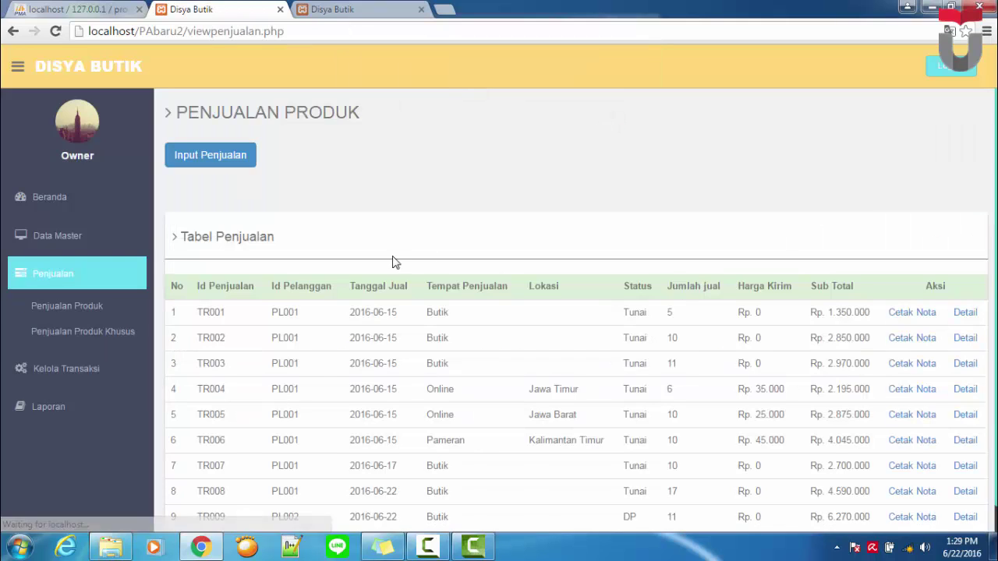
scroll(683, 330, "down", 1)
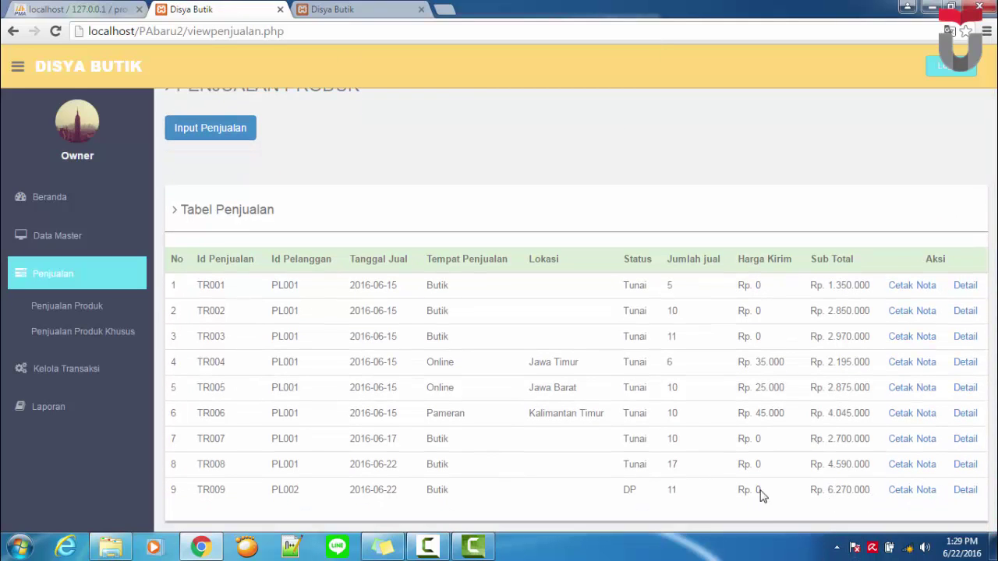
- Create a Penjualan Produk Khusus sale for the first listed customer with pickup date (Tanggal Pengambilan) 06/29/2016, and save it
left_click(122, 335)
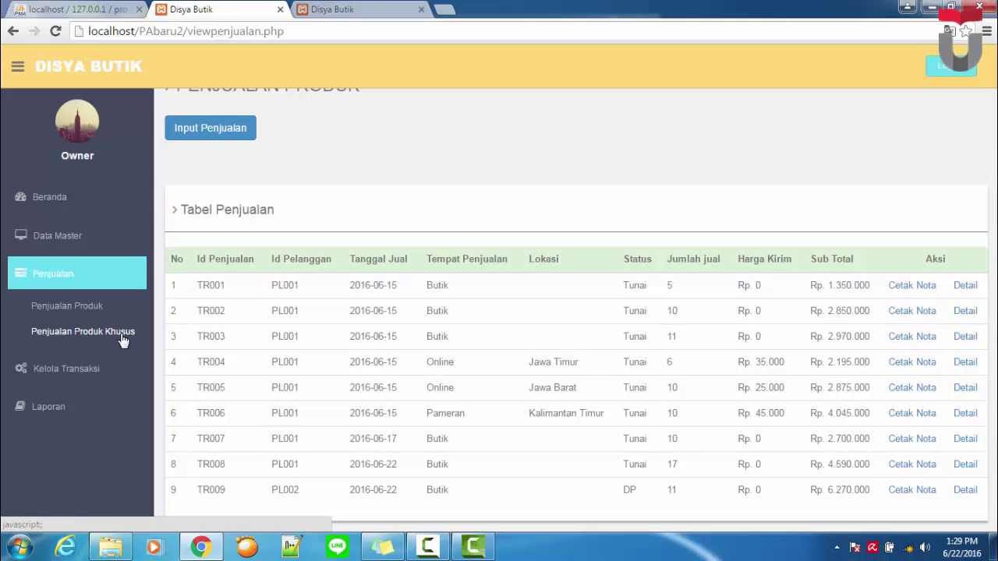
left_click(120, 360)
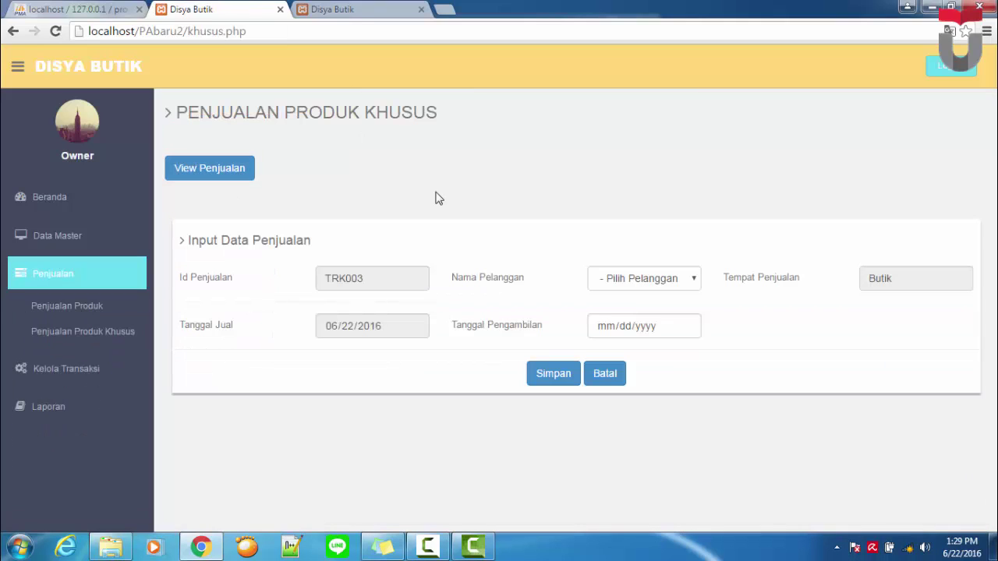
left_click(663, 282)
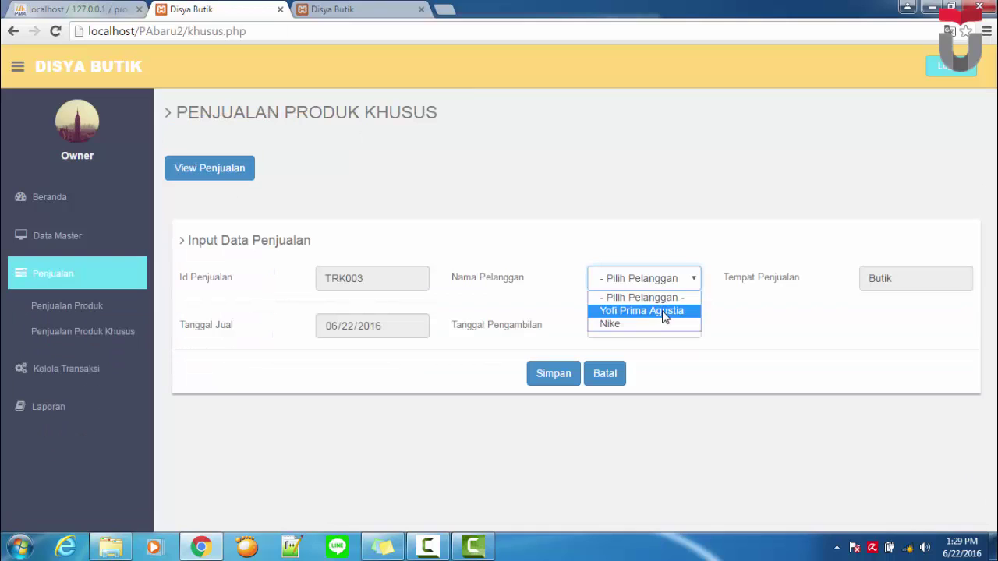
left_click(684, 314)
left_click(686, 327)
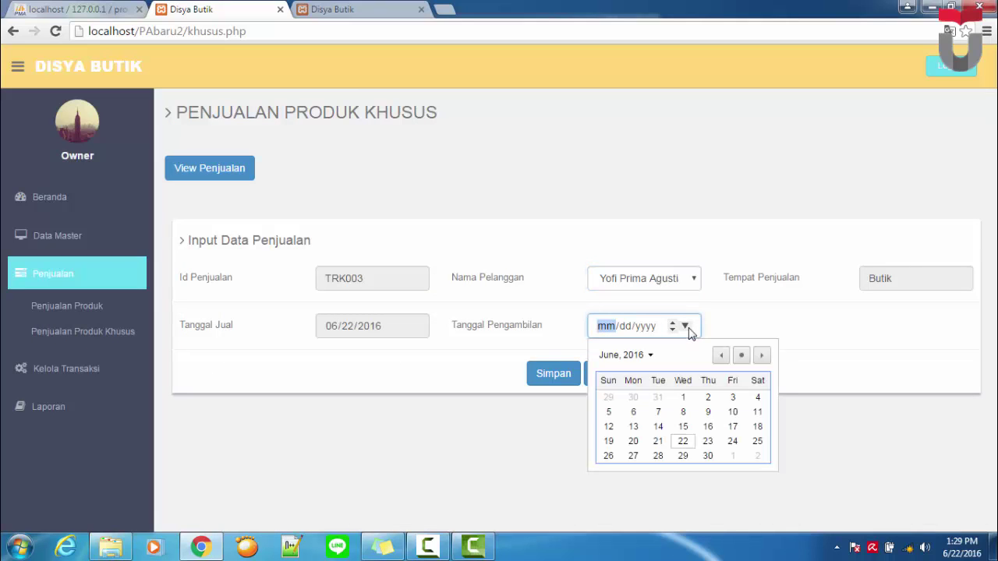
left_click(687, 456)
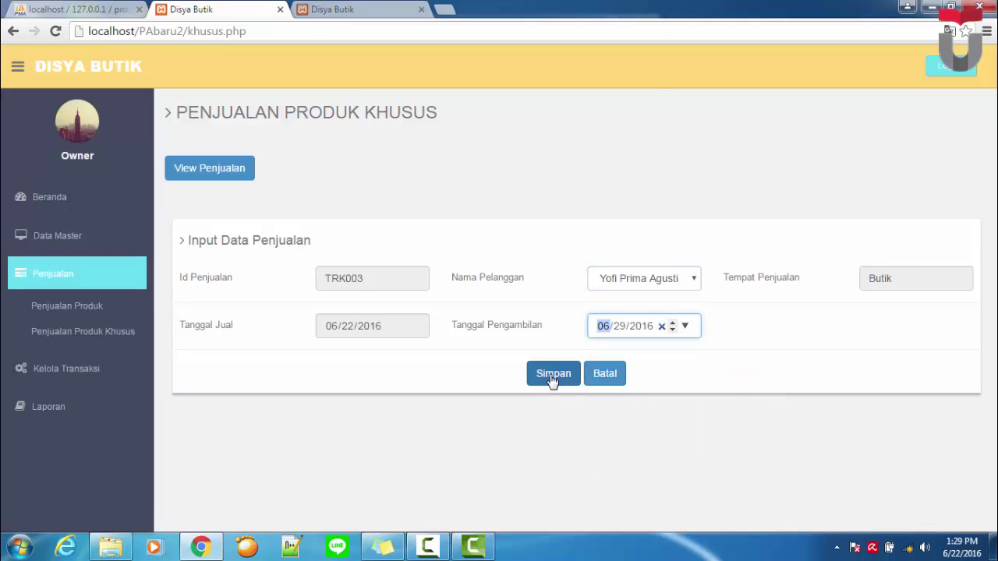
left_click(552, 378)
left_click(618, 117)
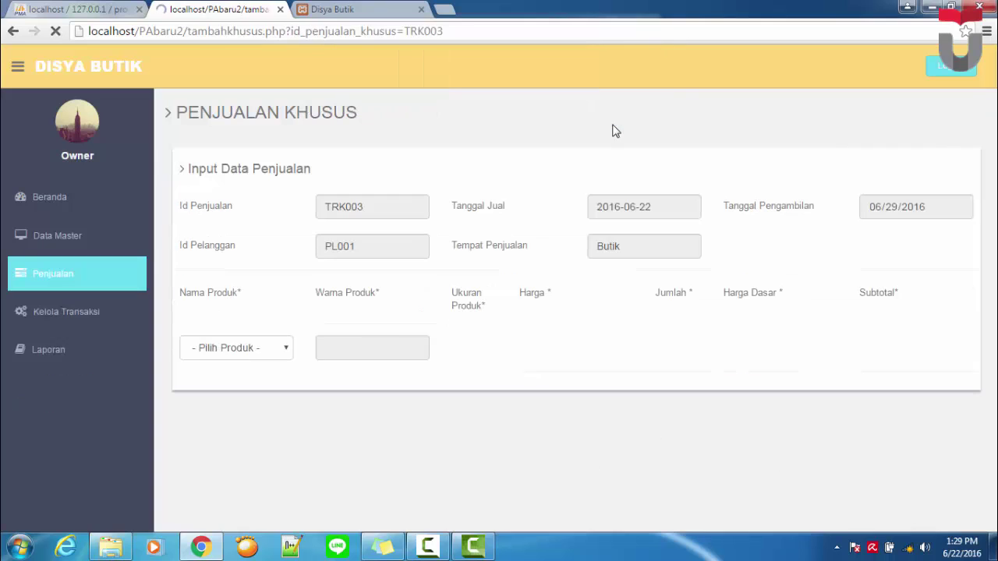
- Add the Gamis Chiffon Renda Tosca L product to the special sale, with its base price and subtotal calculated
left_click(271, 347)
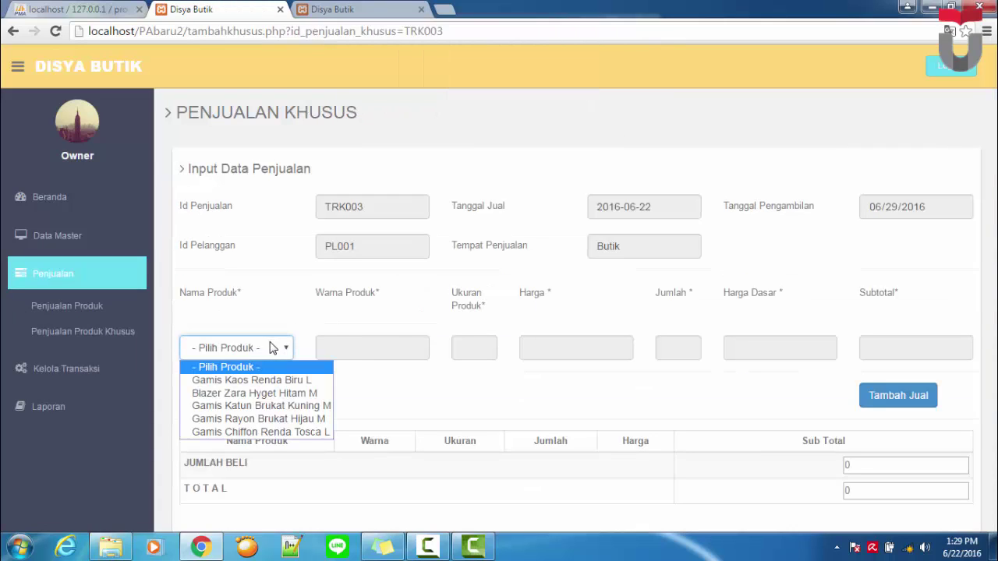
left_click(275, 433)
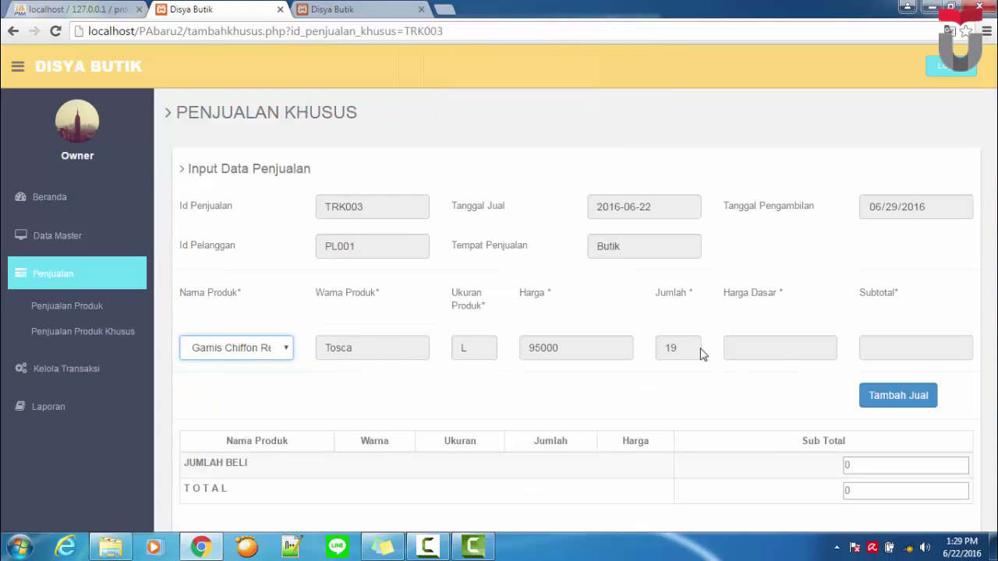
left_click(777, 351)
type("285000")
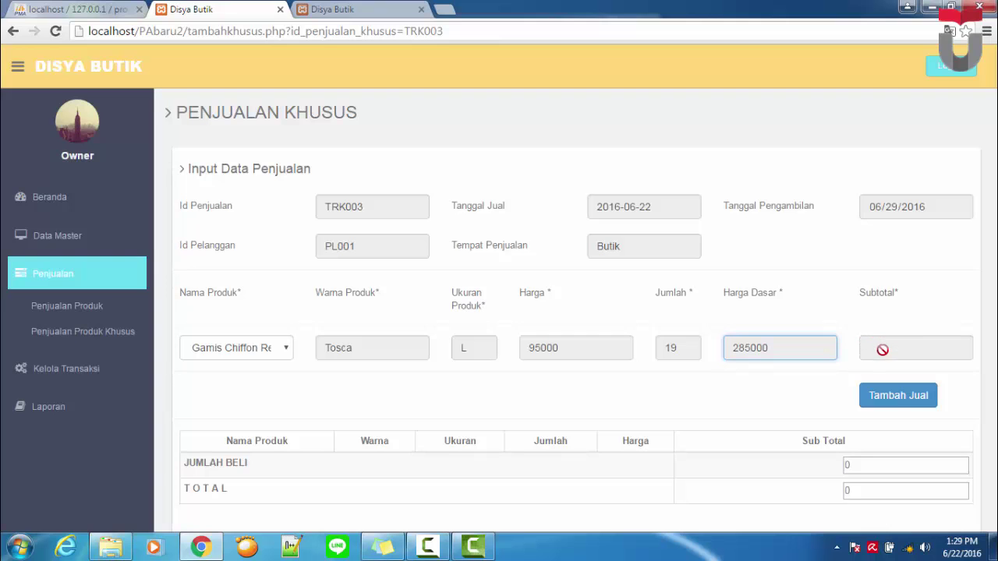
left_click(881, 350)
left_click(904, 398)
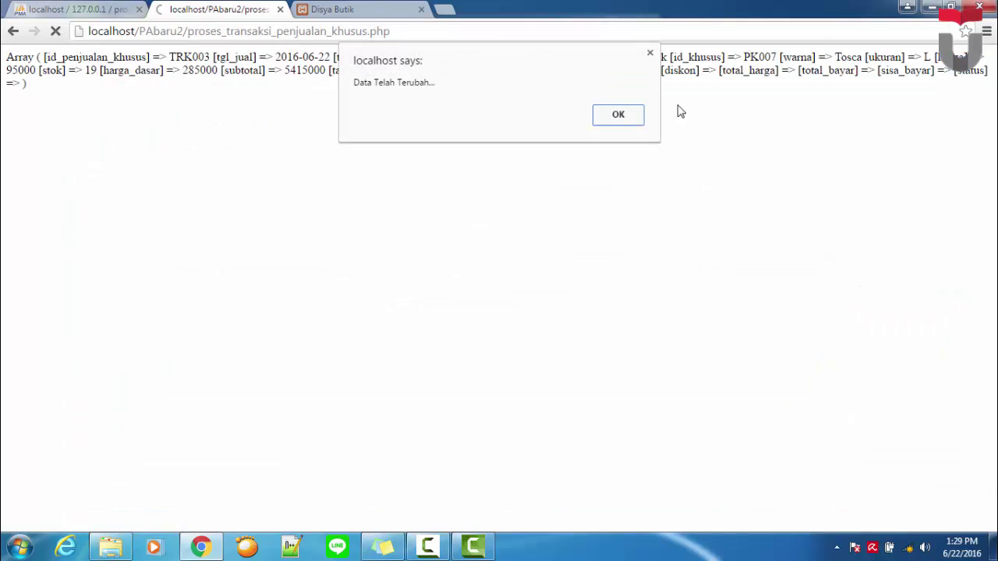
left_click(629, 116)
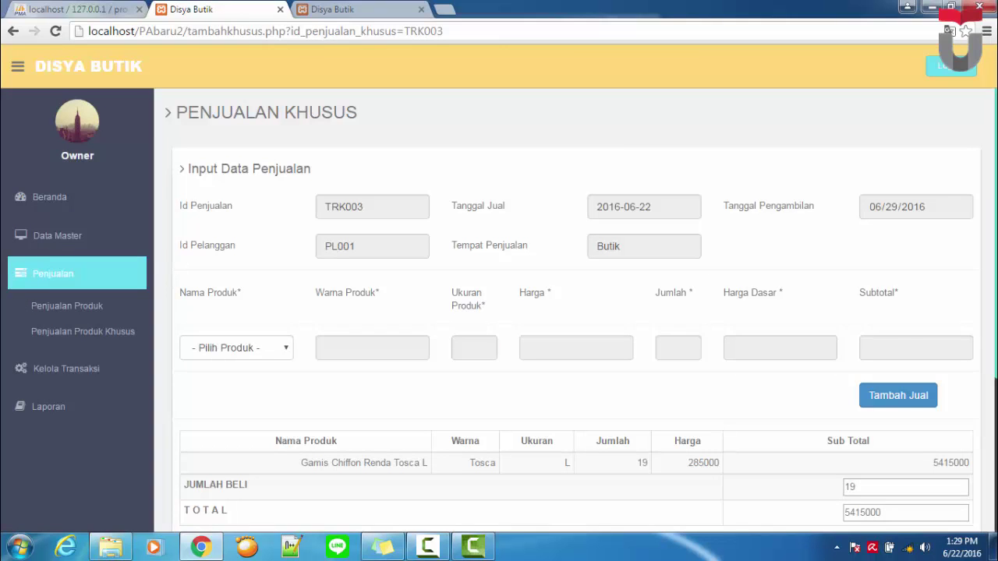
- Calculate the special sale's discount, total price, amount paid, remaining balance and status, and save the sale
scroll(507, 321, "down", 3)
left_click(208, 394)
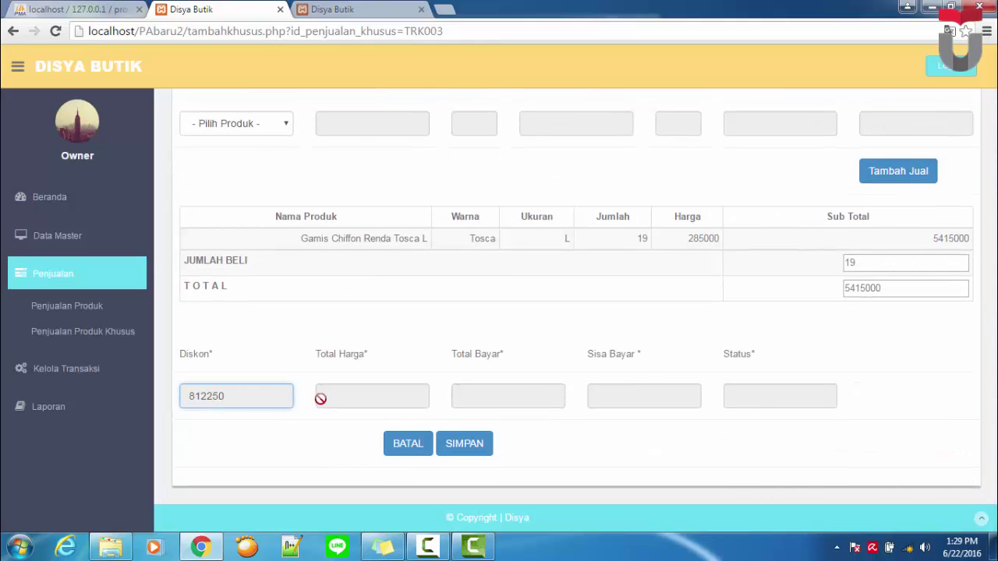
left_click(329, 401)
left_click(483, 396)
left_click(626, 390)
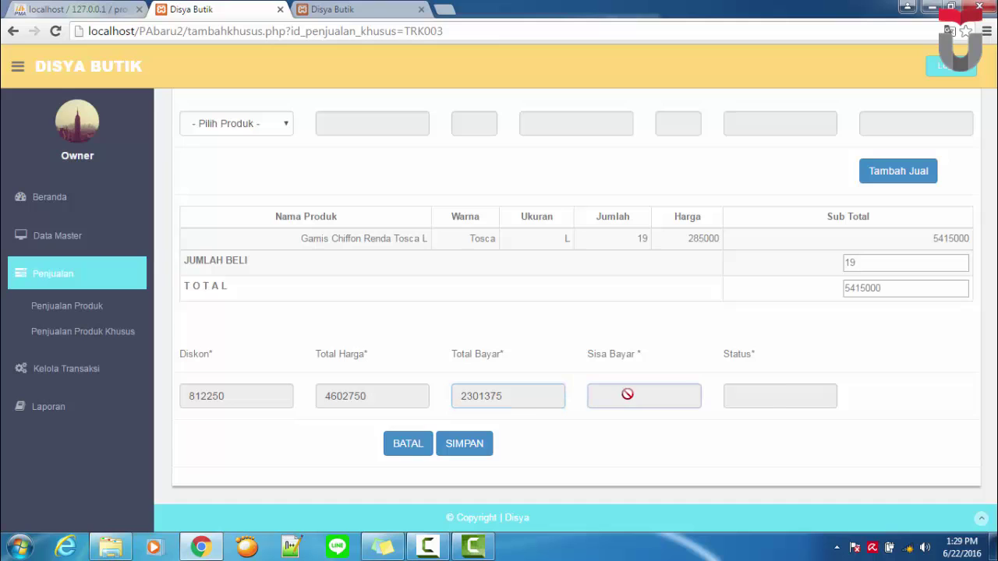
left_click(778, 396)
left_click(478, 456)
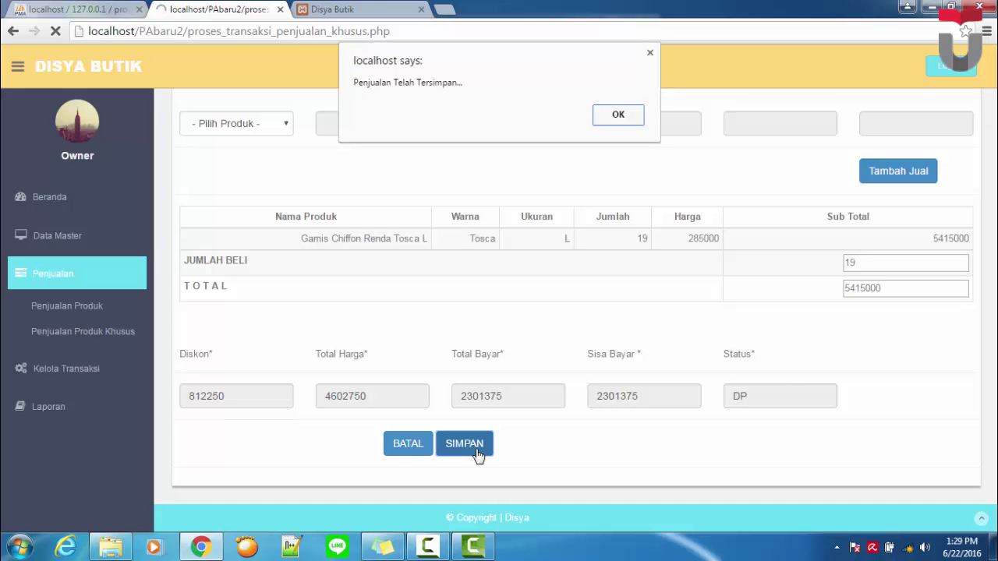
left_click(626, 116)
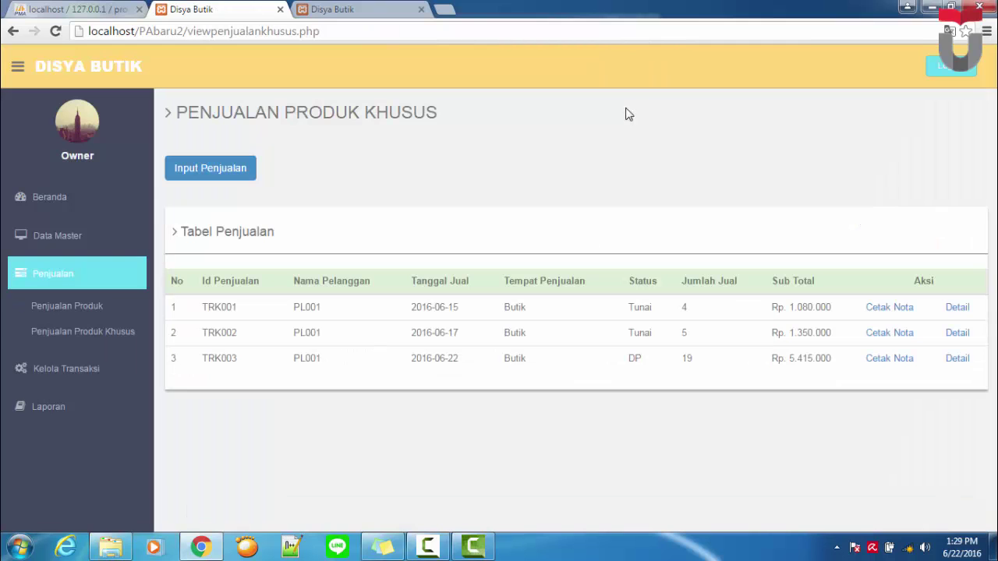
- Preview the sales note (Cetak Nota) of the newest special sale, and view its product details
left_click(892, 360)
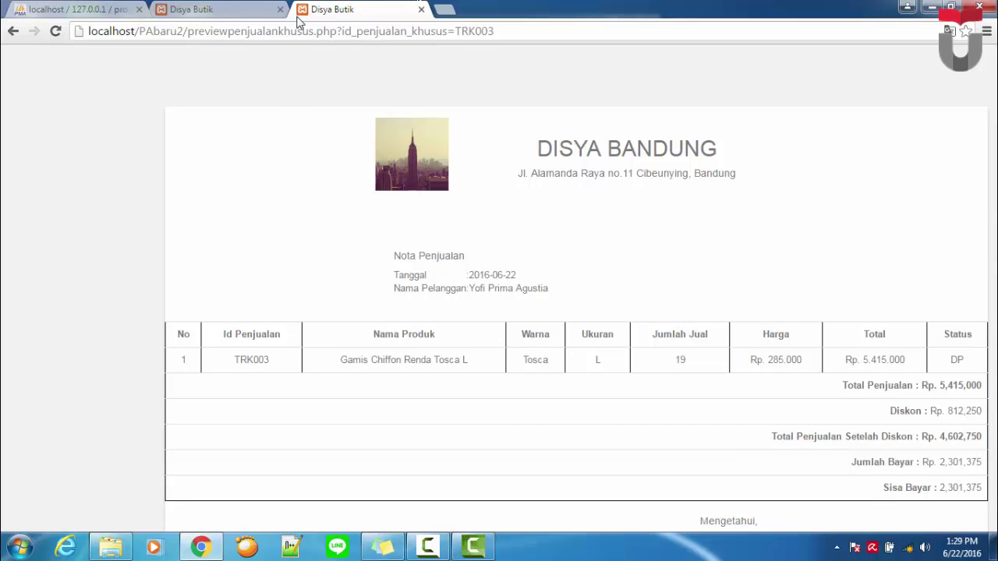
left_click(248, 8)
left_click(959, 359)
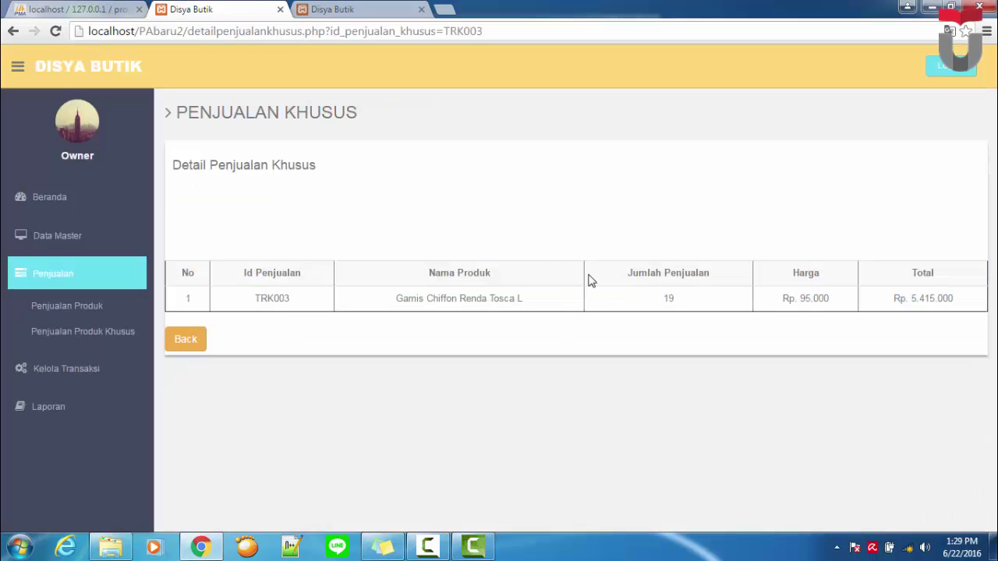
- Start a receivable settlement for special product sales and select the only listed invoice as Id Faktur
left_click(109, 336)
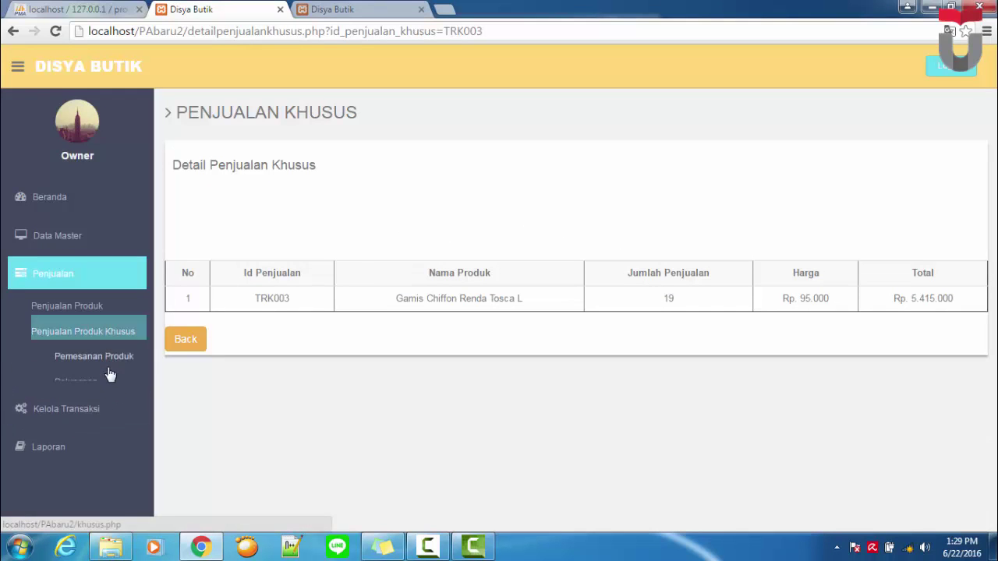
left_click(102, 388)
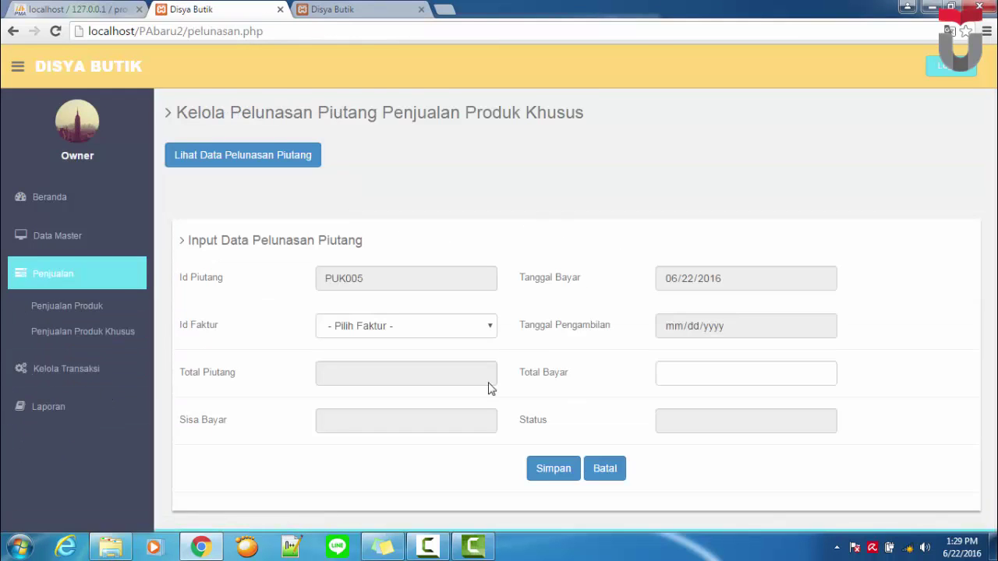
left_click(470, 333)
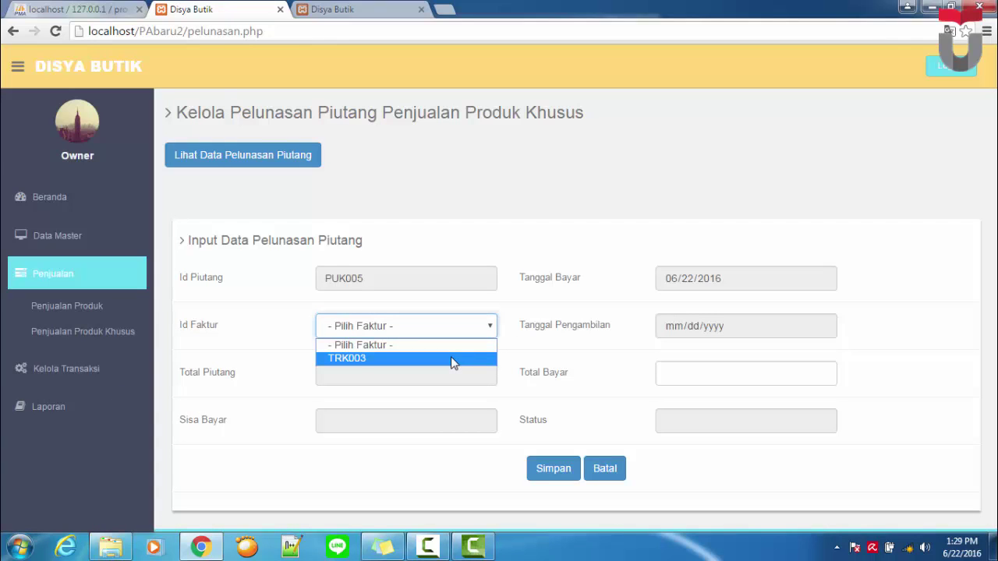
left_click(452, 361)
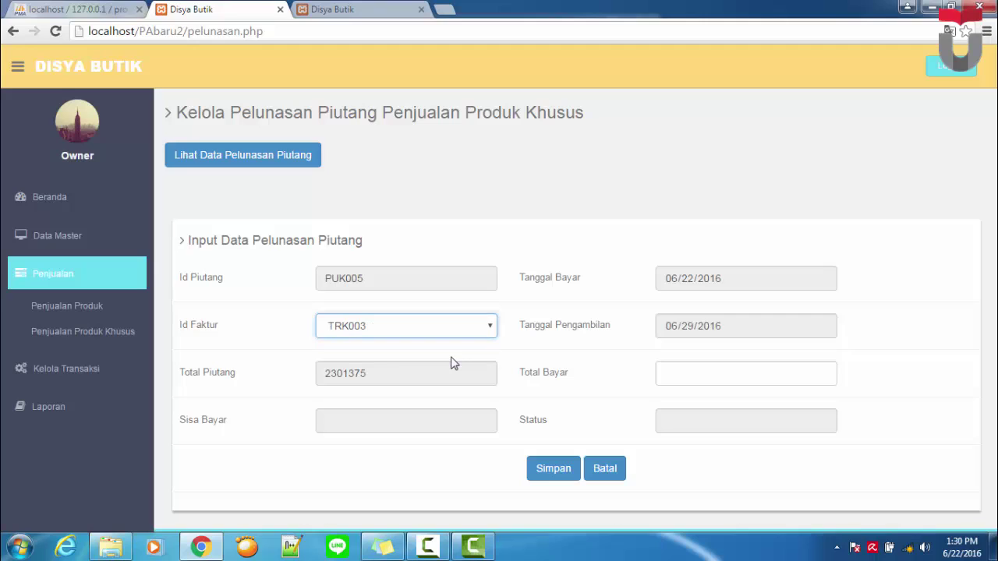
- Set the settlement's Total Bayar to 2301375, calculate its remaining balance and status, and save it
left_click(713, 375)
type("23")
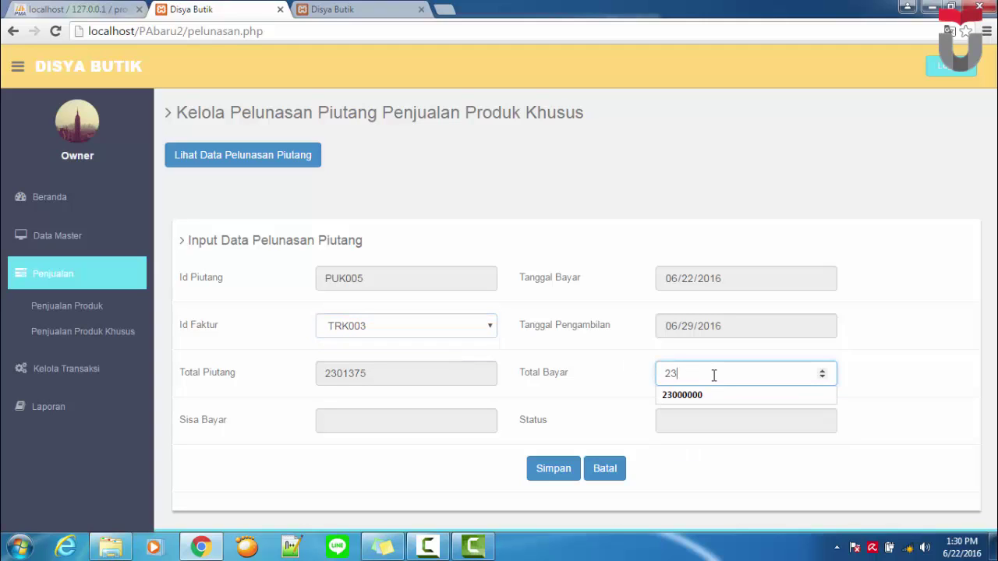
type("013")
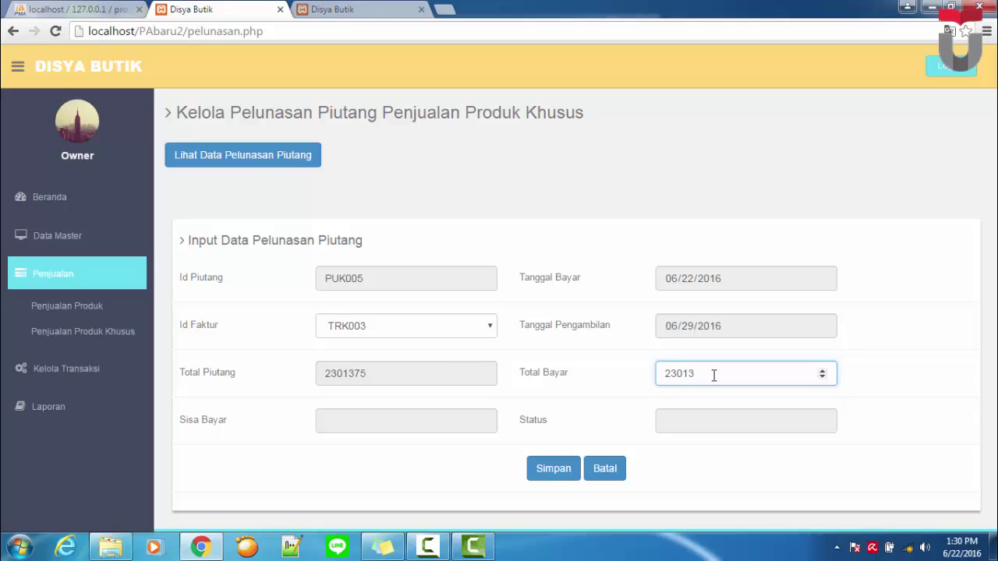
type("75")
left_click(378, 416)
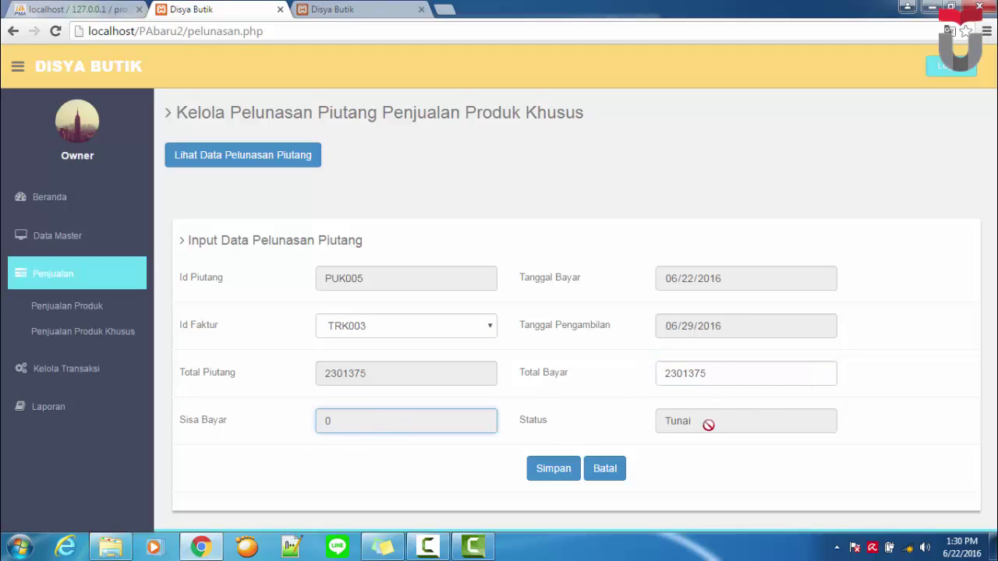
left_click(561, 470)
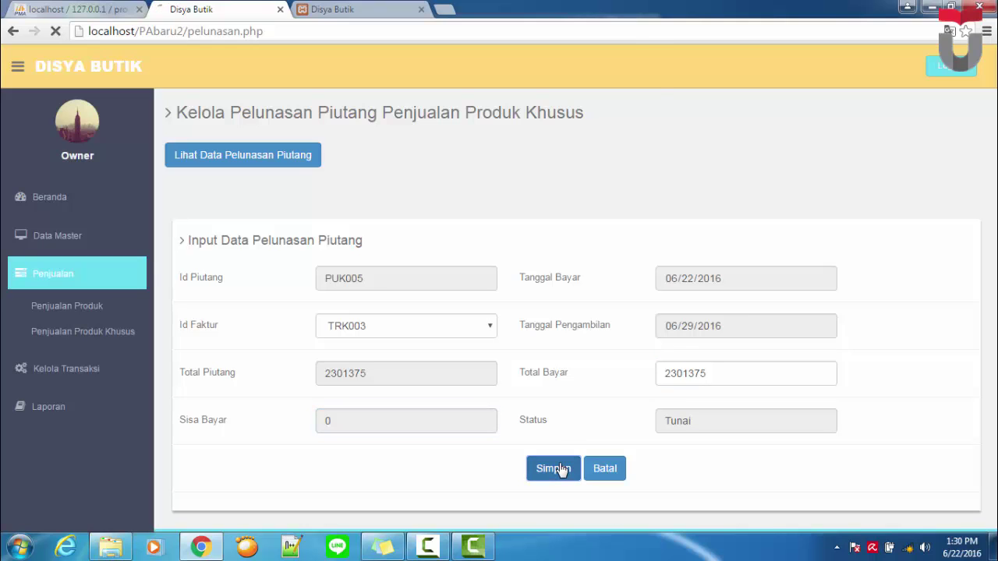
left_click(616, 117)
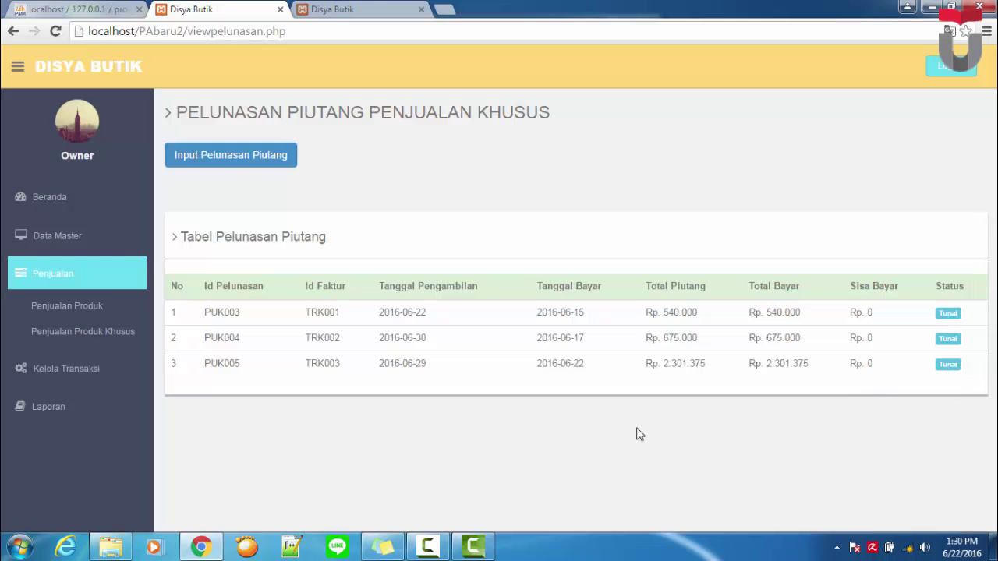
- Record a sales return on the second listed sale with 2 units of the first product and 1 of the second, and save it
left_click(67, 368)
left_click(76, 342)
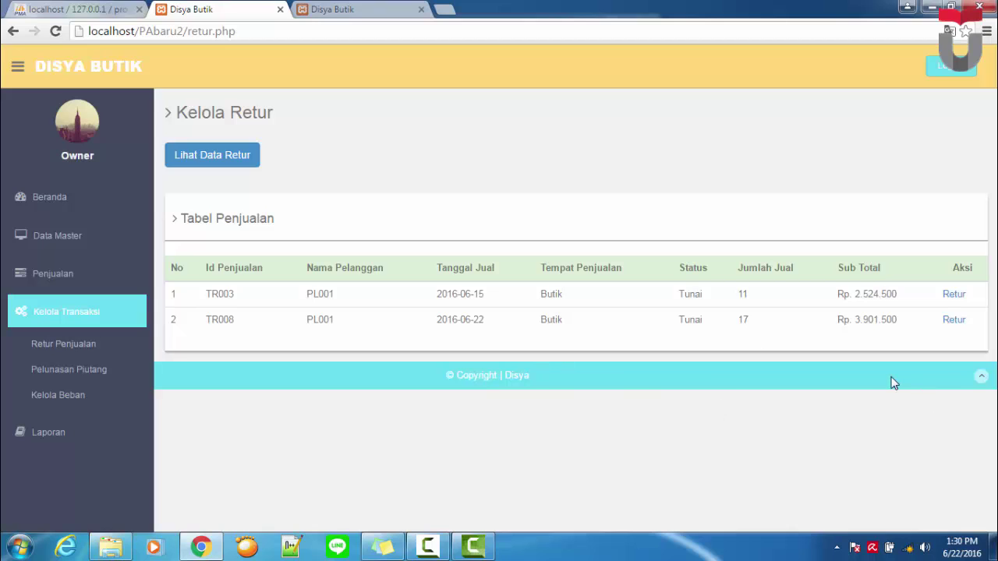
left_click(956, 323)
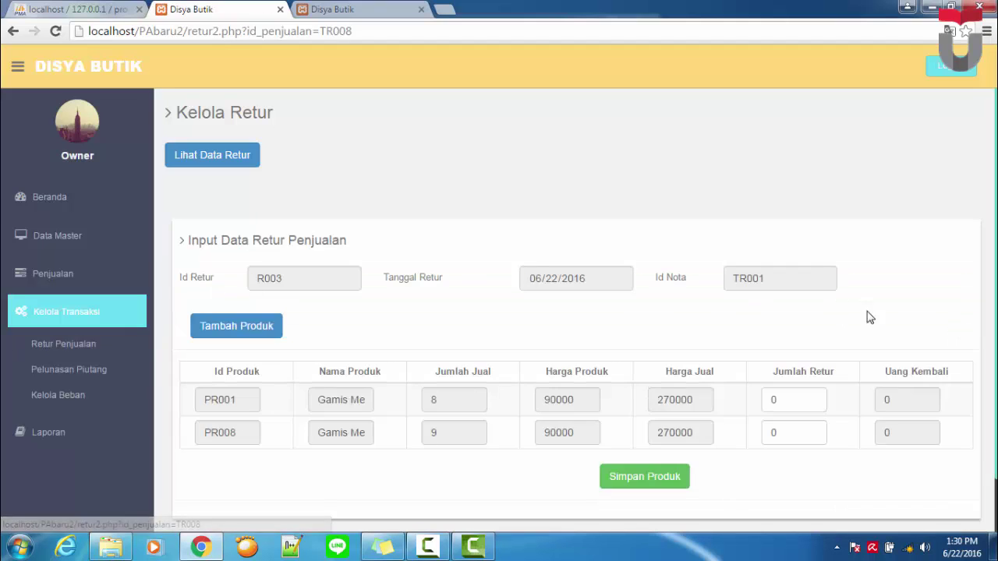
double_click(768, 402)
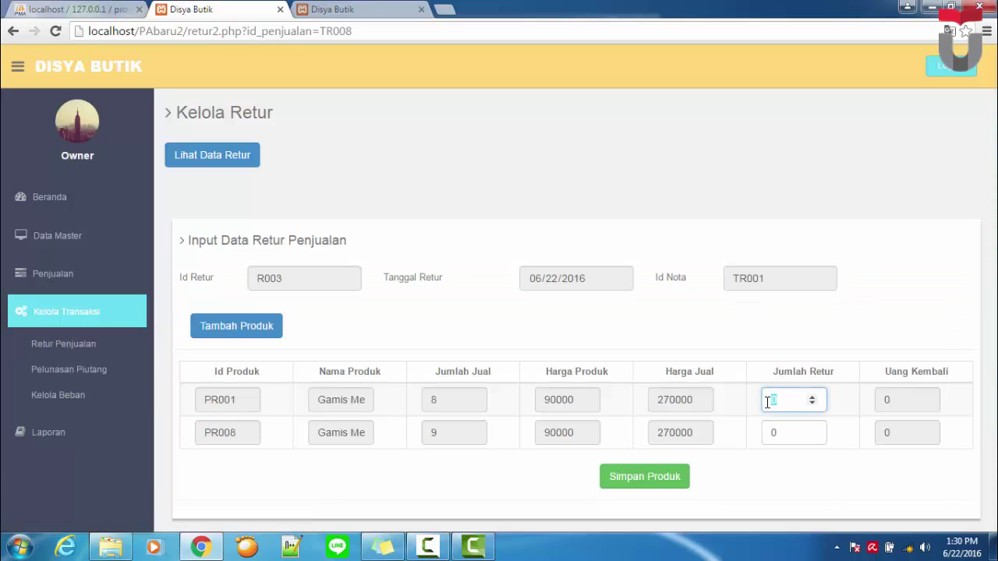
type("2")
double_click(769, 434)
type("1")
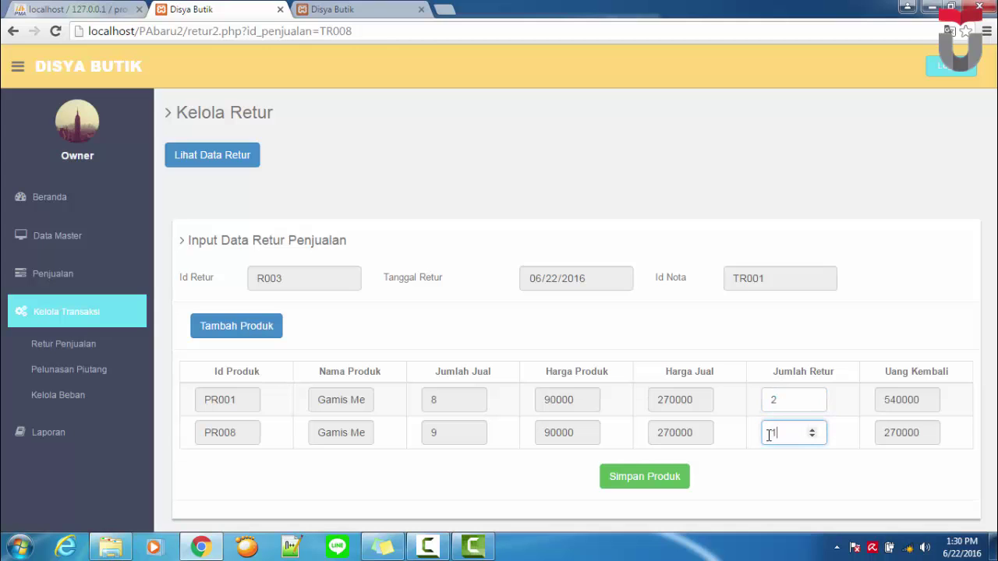
left_click(670, 476)
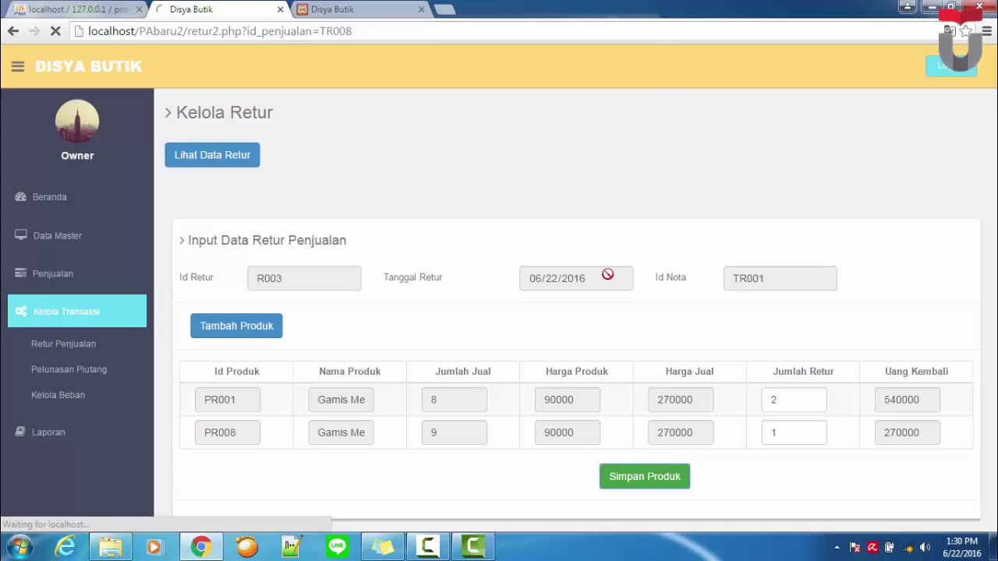
left_click(618, 116)
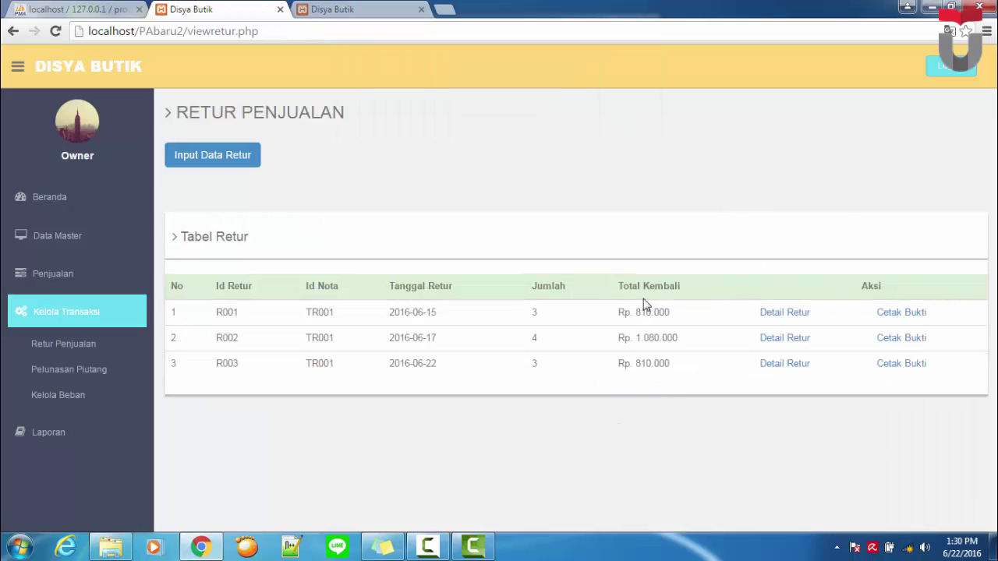
- View the newest return's product details and preview its return receipt (Cetak Bukti)
left_click(781, 364)
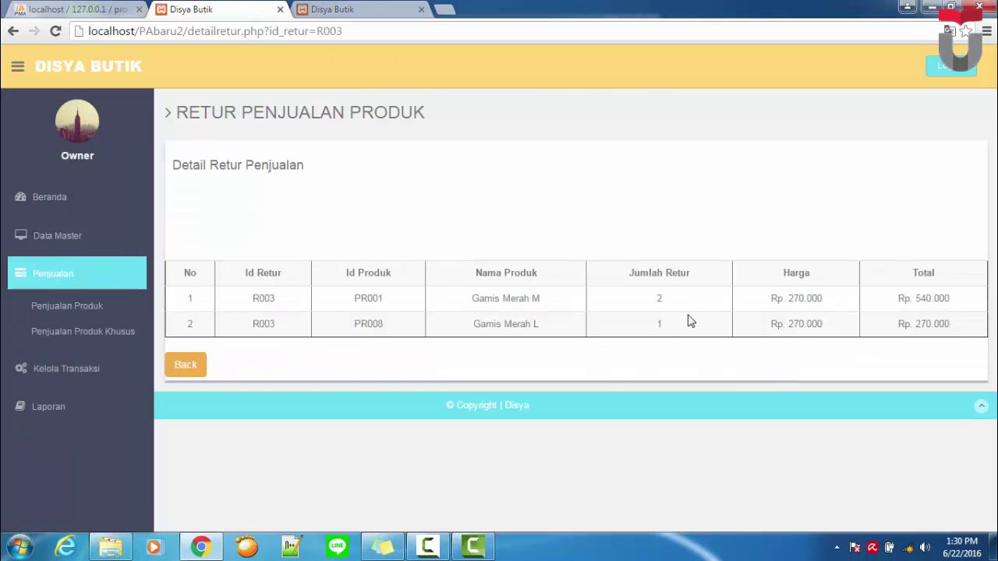
left_click(13, 31)
left_click(904, 365)
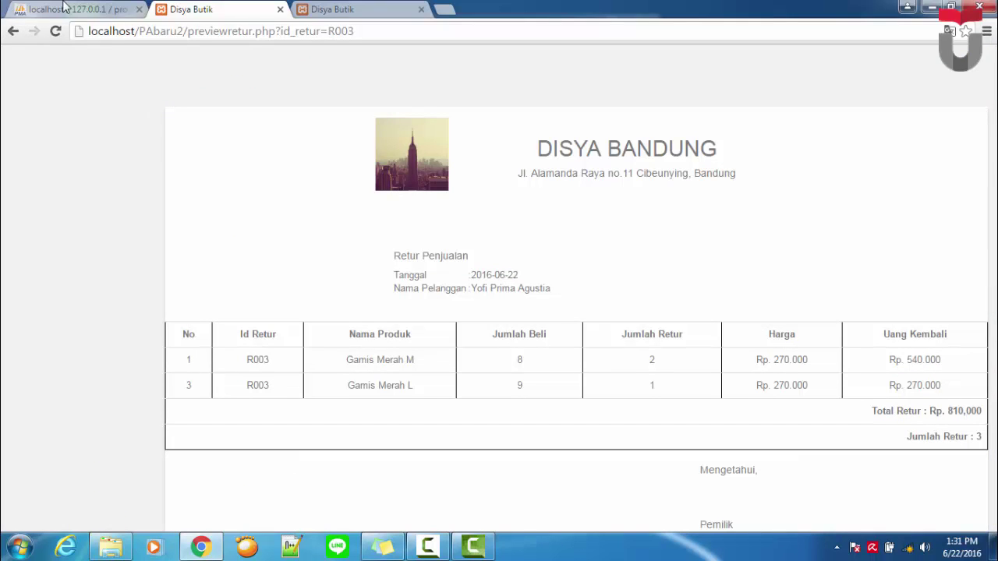
left_click(12, 30)
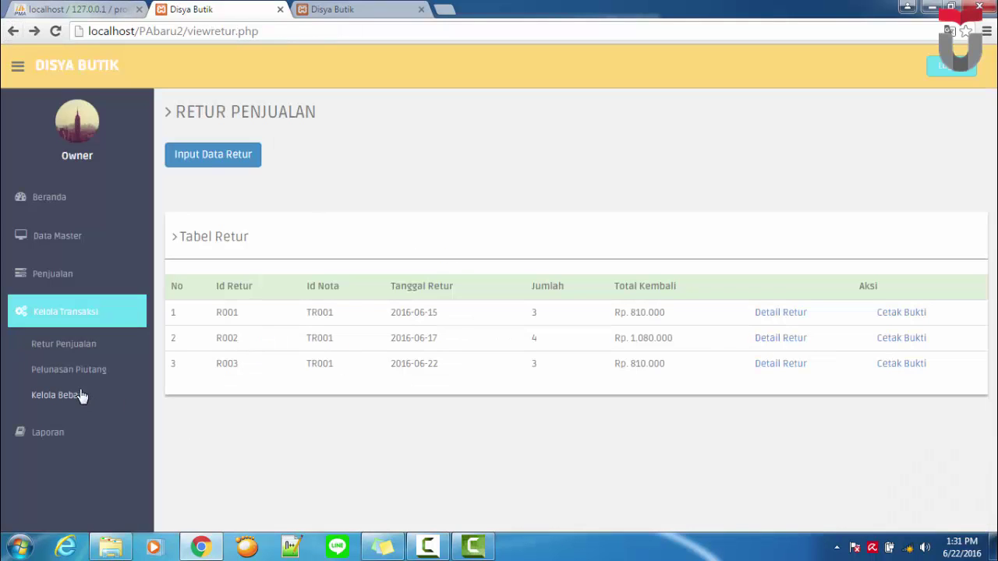
- Start a receivable settlement (Pelunasan Piutang) for regular sales and select the only listed invoice as Id Faktur
left_click(70, 371)
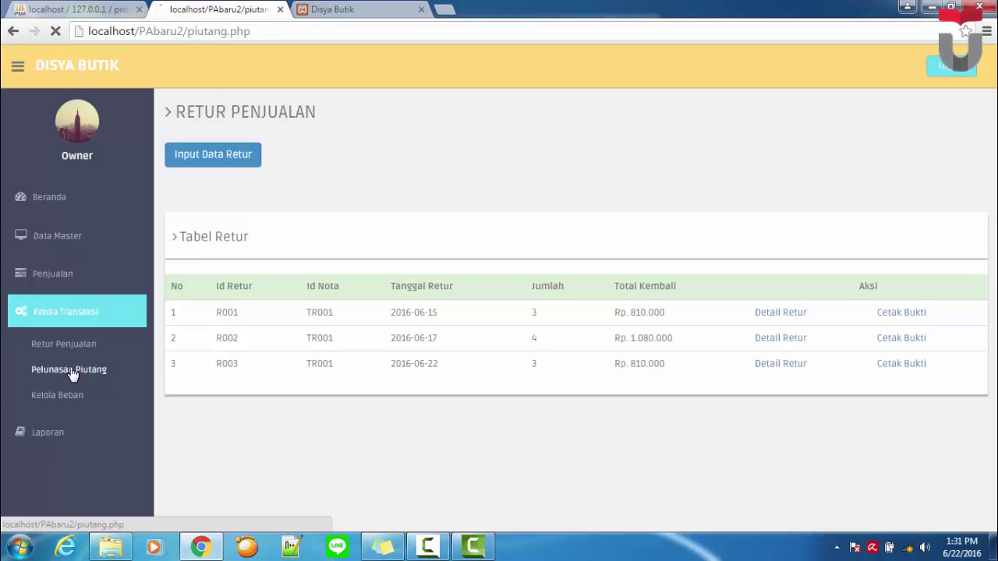
left_click(681, 280)
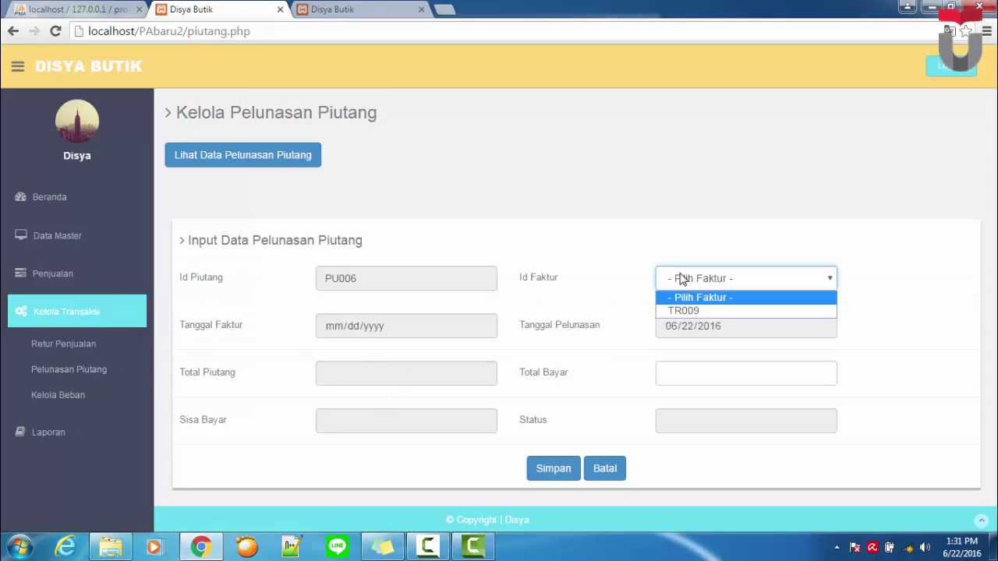
left_click(79, 273)
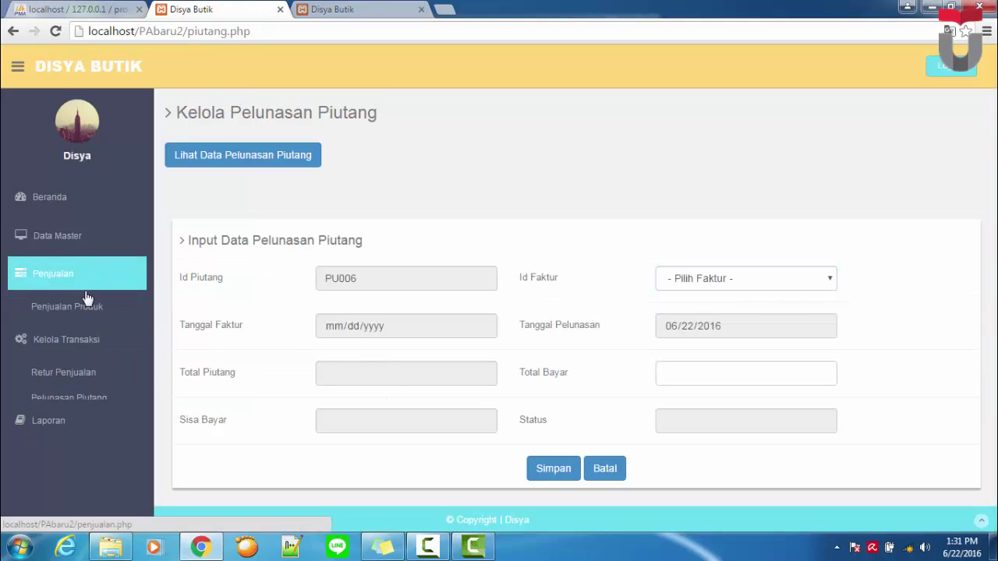
left_click(94, 372)
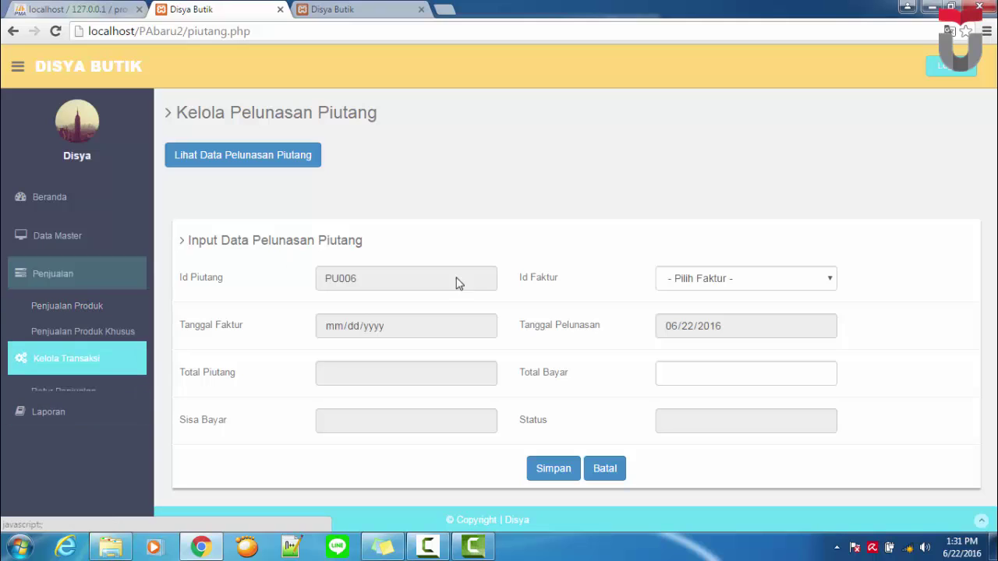
left_click(784, 273)
left_click(761, 310)
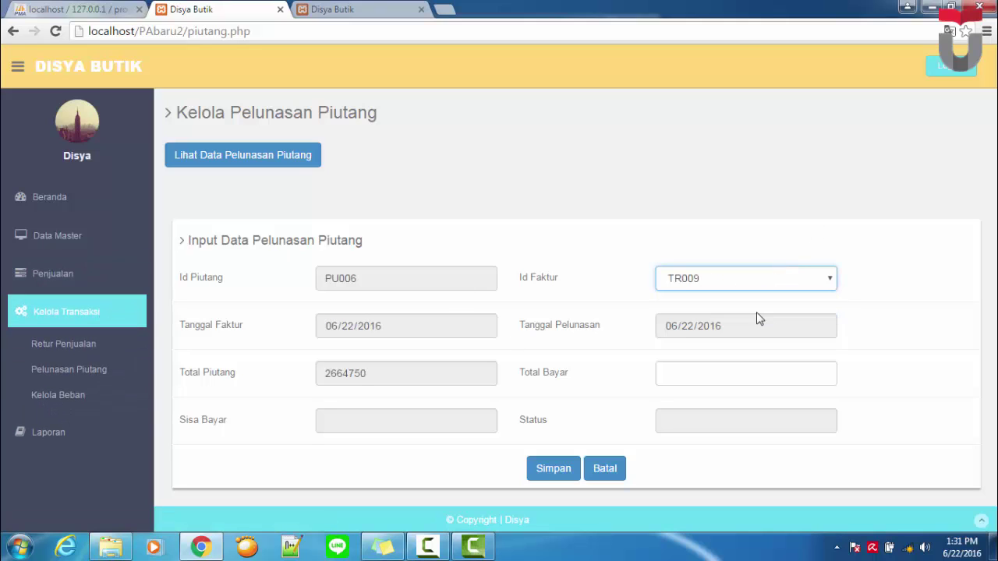
- Enter 2664750 as the settlement's Total Bayar, calculate the remaining balance and status, and save the settlement
left_click(756, 377)
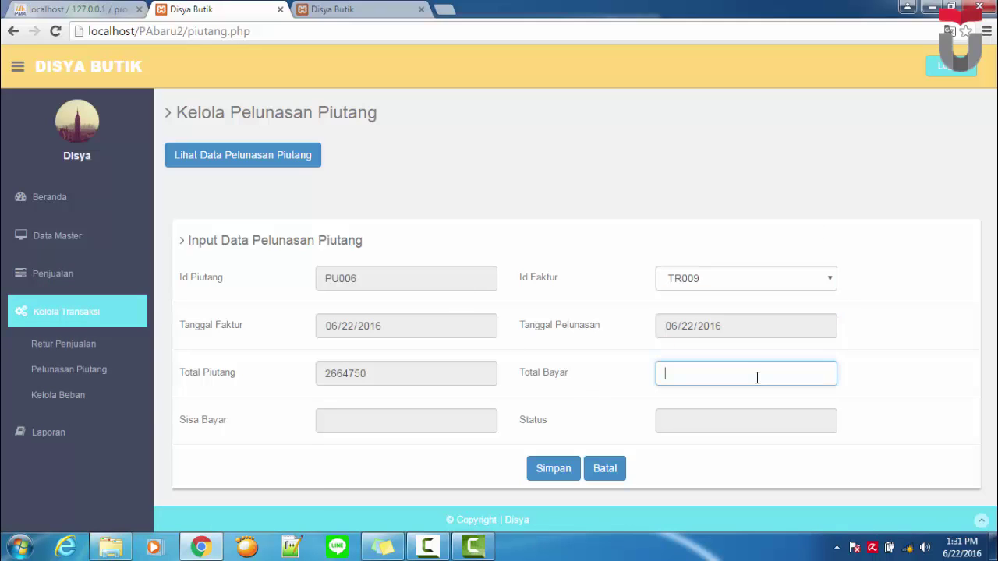
type("2")
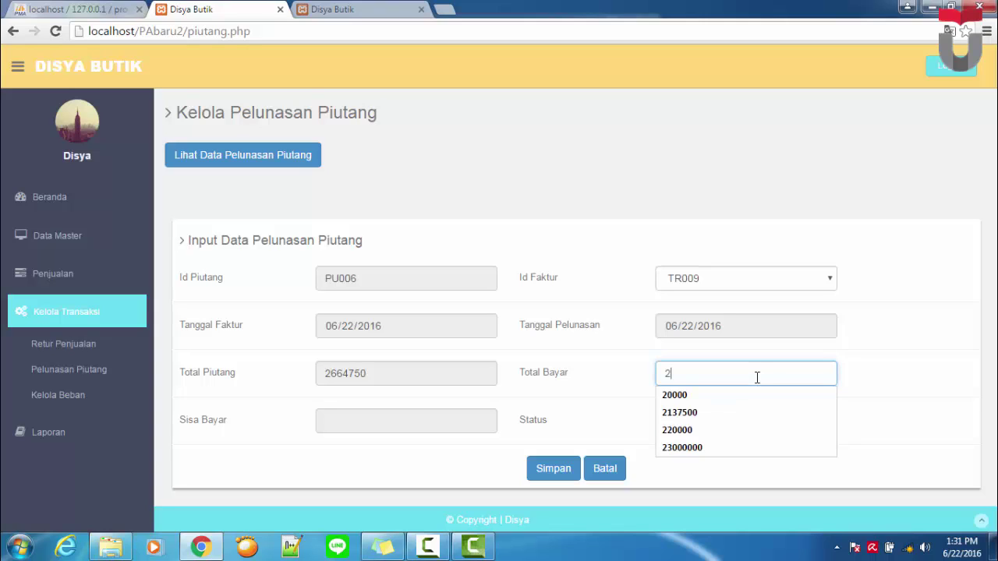
type("664750")
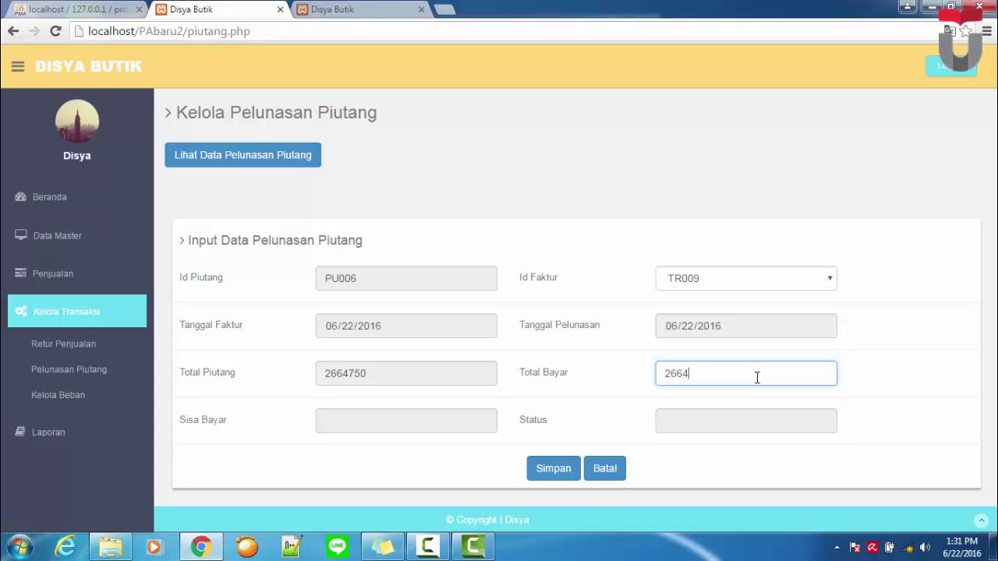
left_click(409, 423)
left_click(567, 474)
left_click(618, 115)
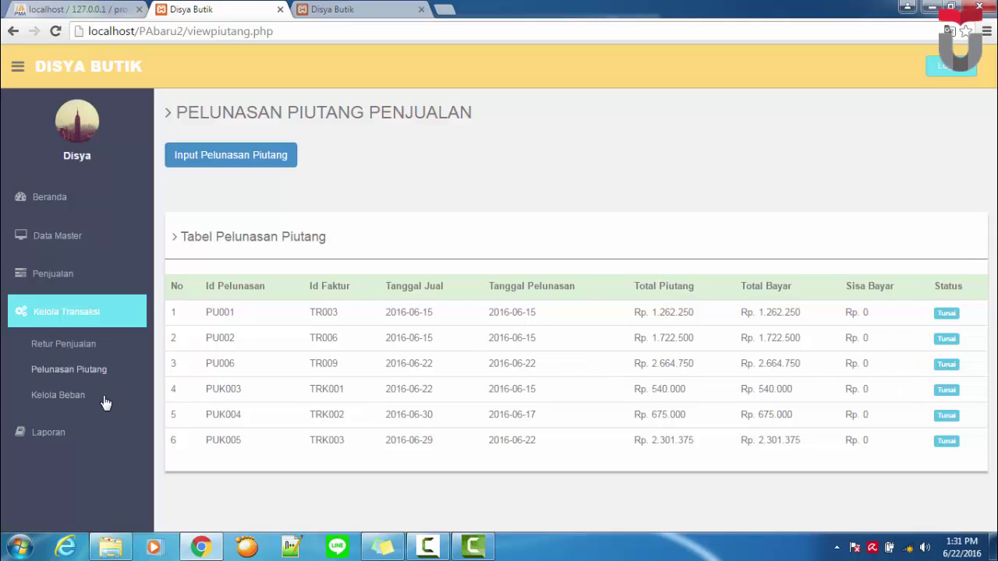
- Record a Beban Penginapan expense payment dated 06/22/2016 with a Total Beban of 900000 and save it
left_click(78, 403)
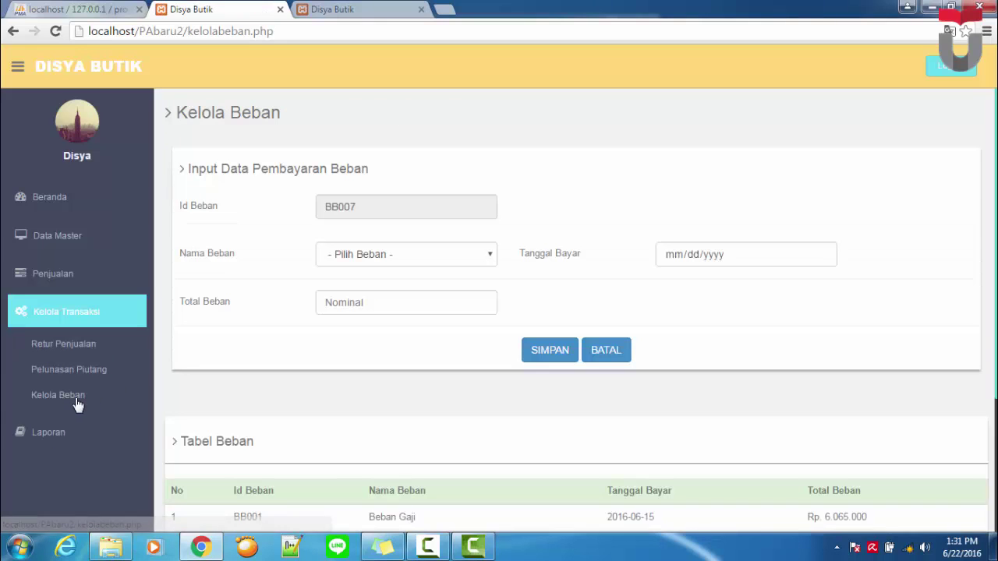
left_click(417, 260)
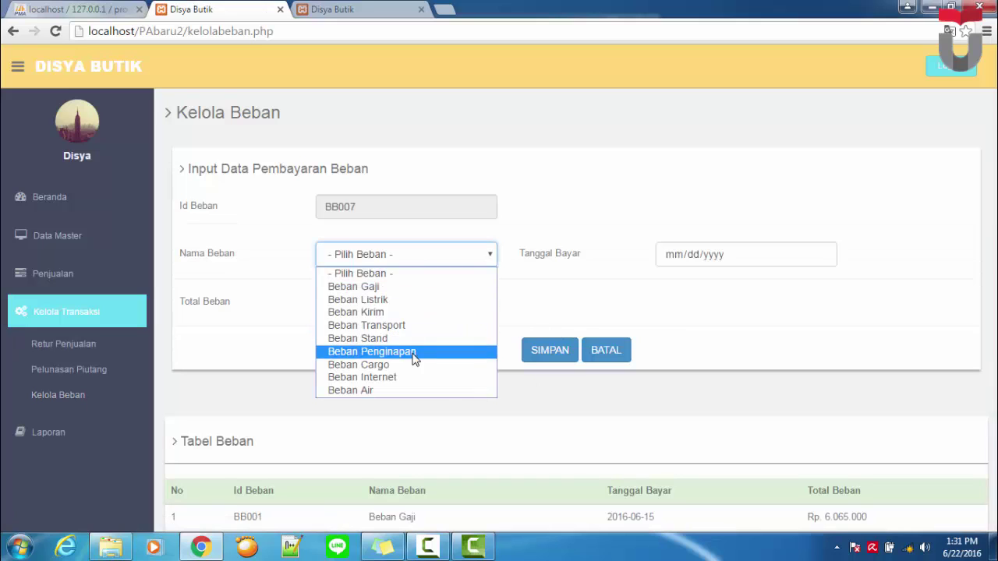
left_click(413, 353)
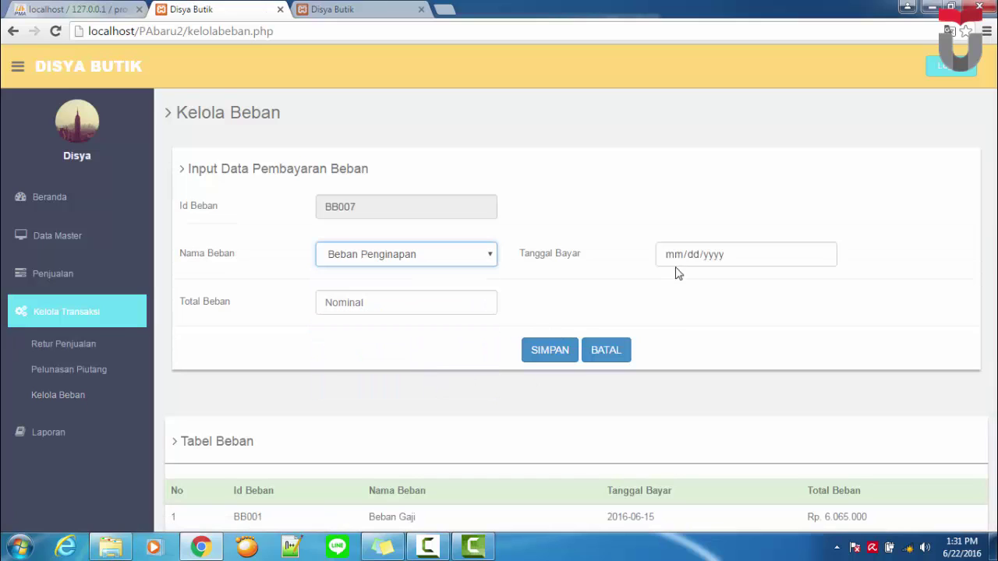
left_click(826, 256)
left_click(750, 372)
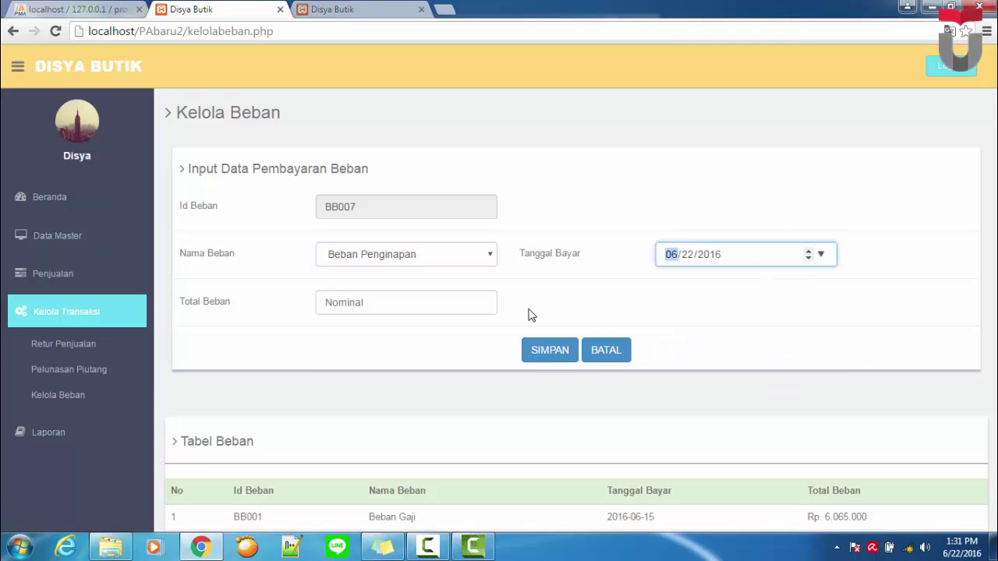
left_click(428, 302)
type("900000")
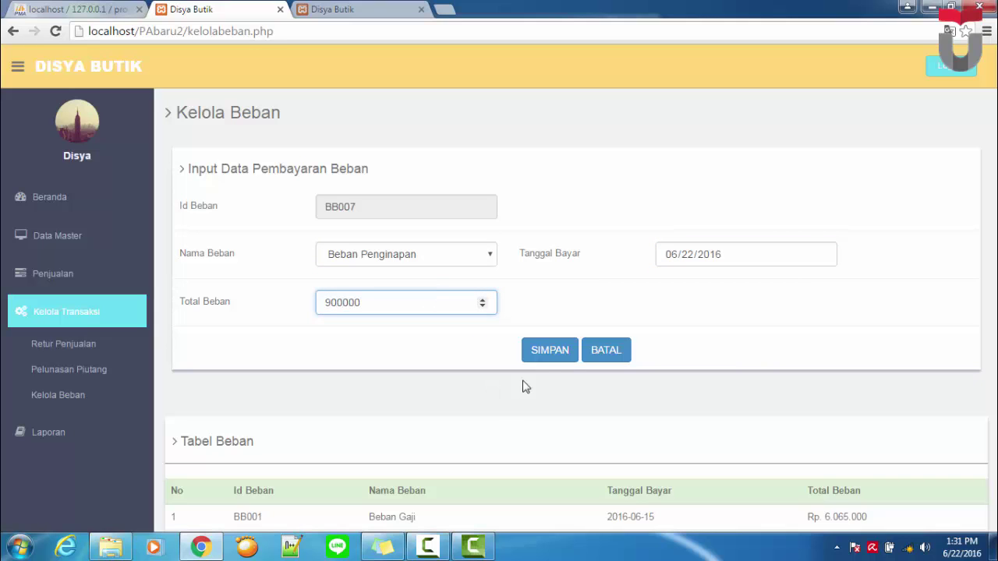
left_click(551, 355)
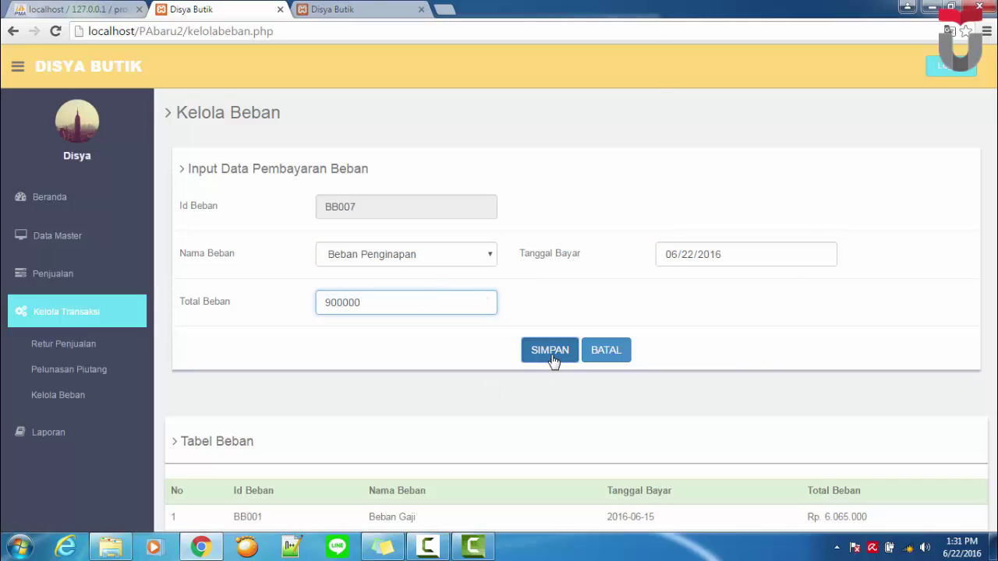
left_click(616, 116)
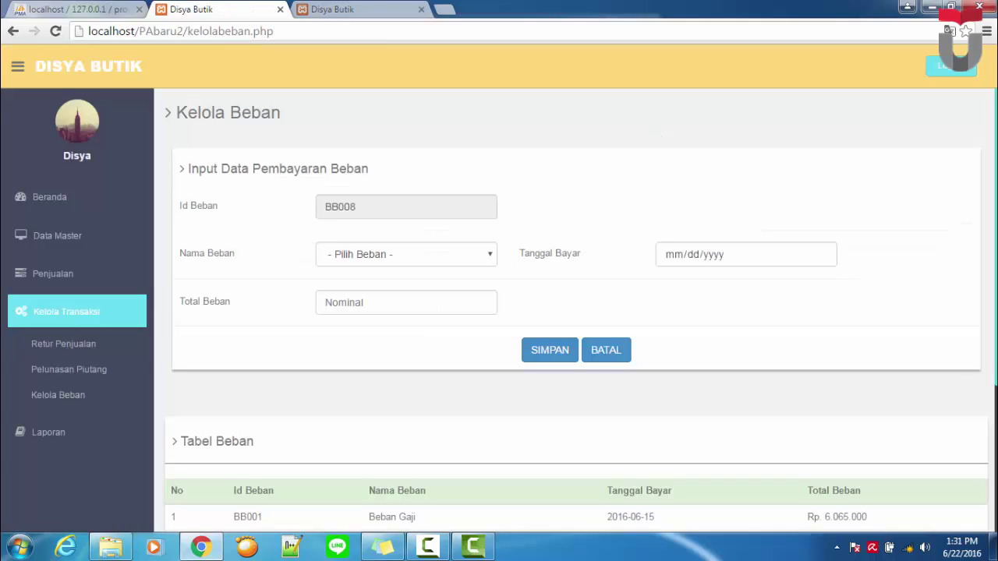
scroll(824, 440, "down", 3)
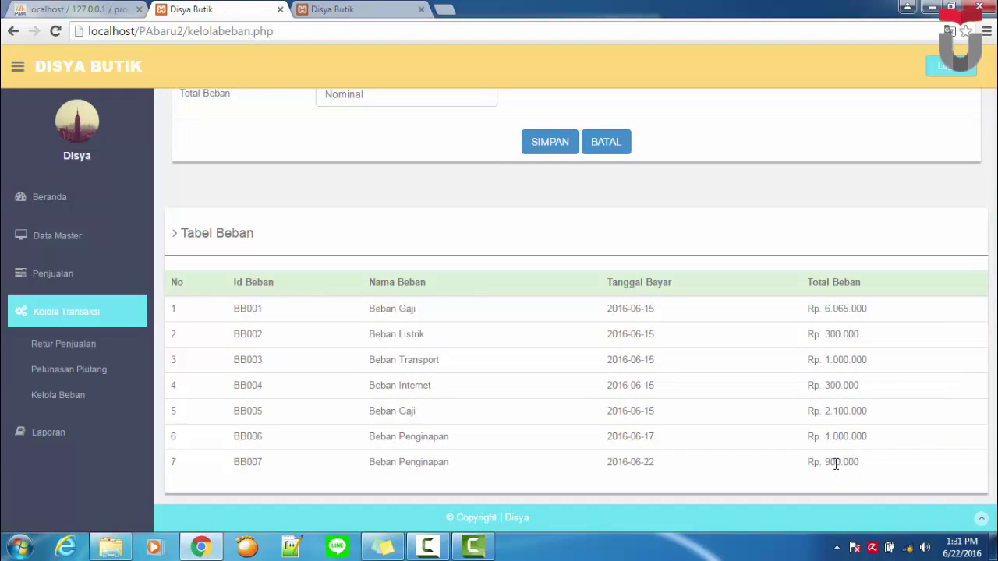
- Generate the general journal (Jurnal Umum) for Juni 2016 and review its entries down to the total row
left_click(69, 439)
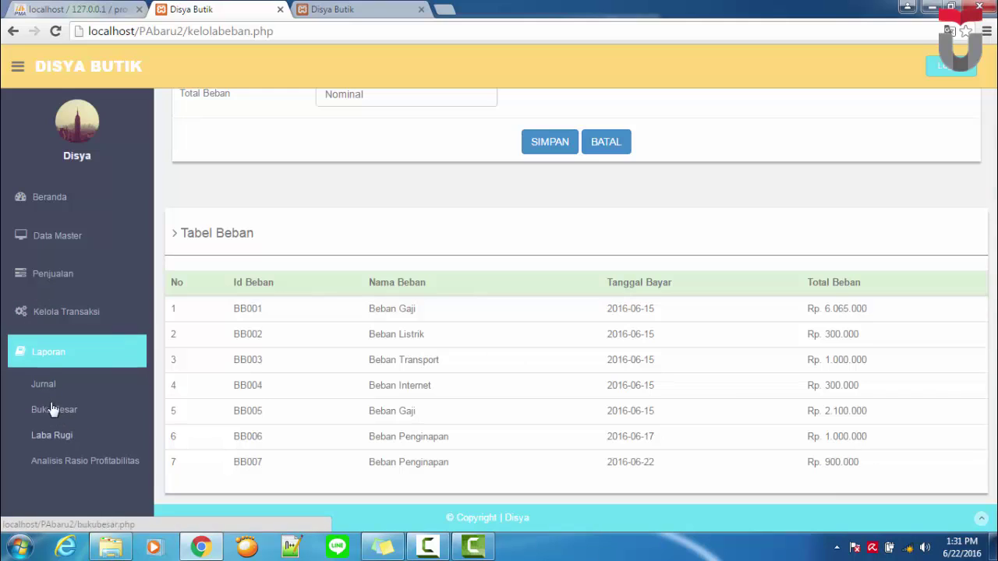
left_click(46, 387)
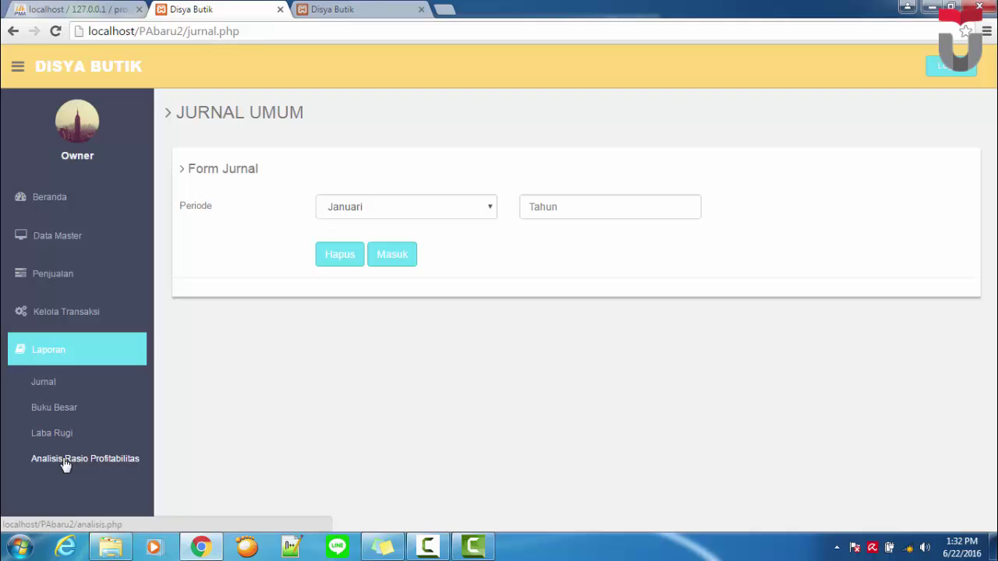
left_click(385, 208)
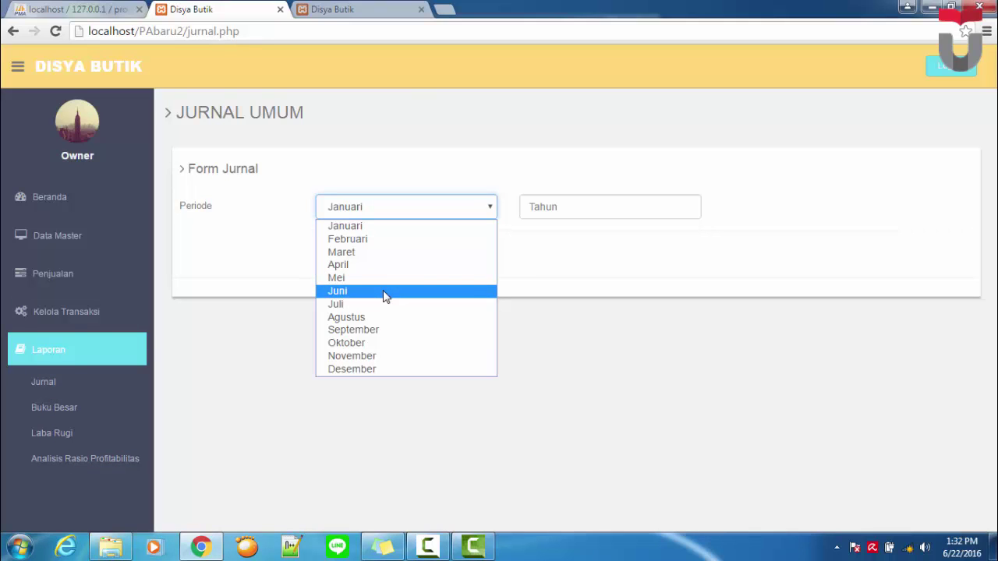
left_click(384, 292)
left_click(606, 210)
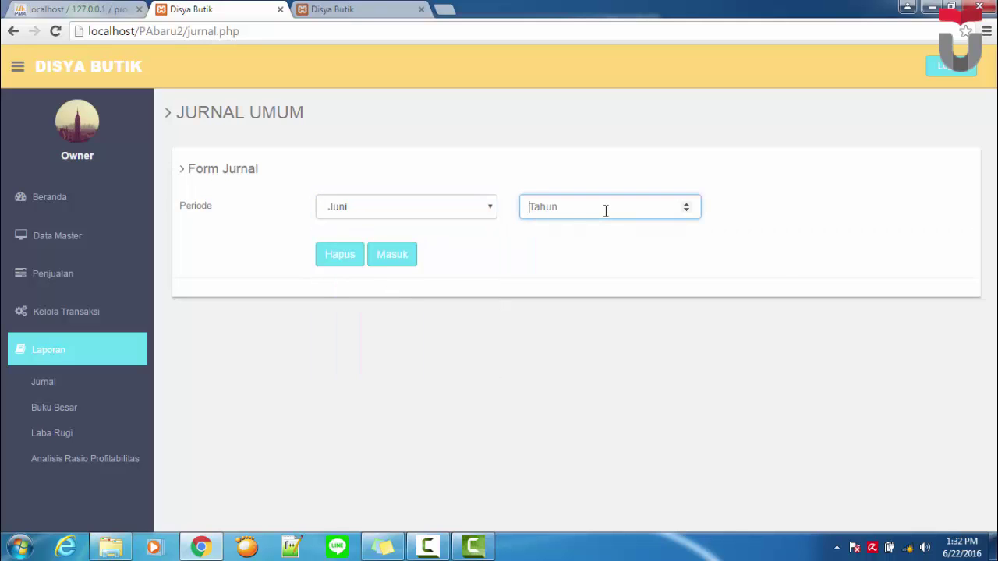
left_click(383, 255)
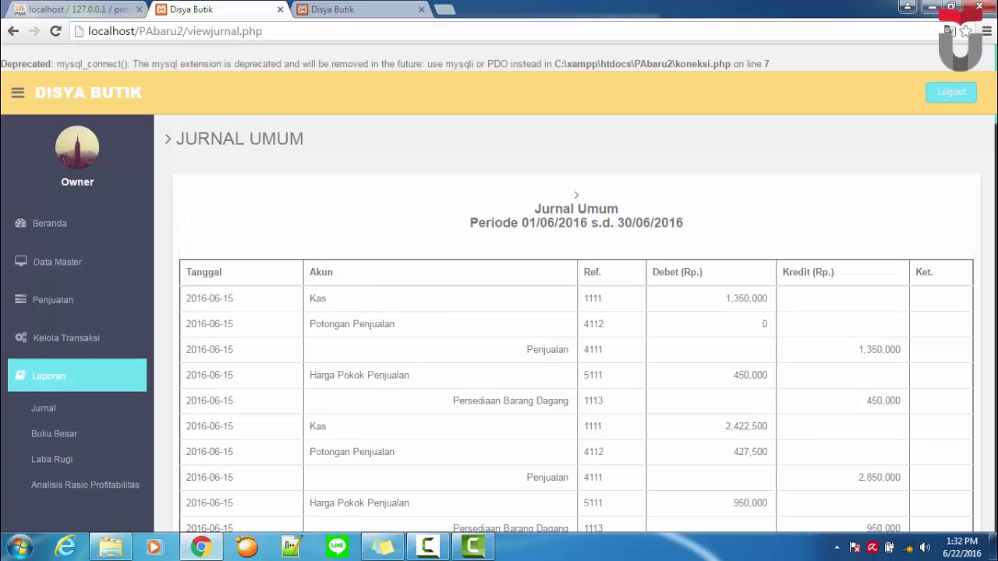
scroll(577, 327, "down", 9)
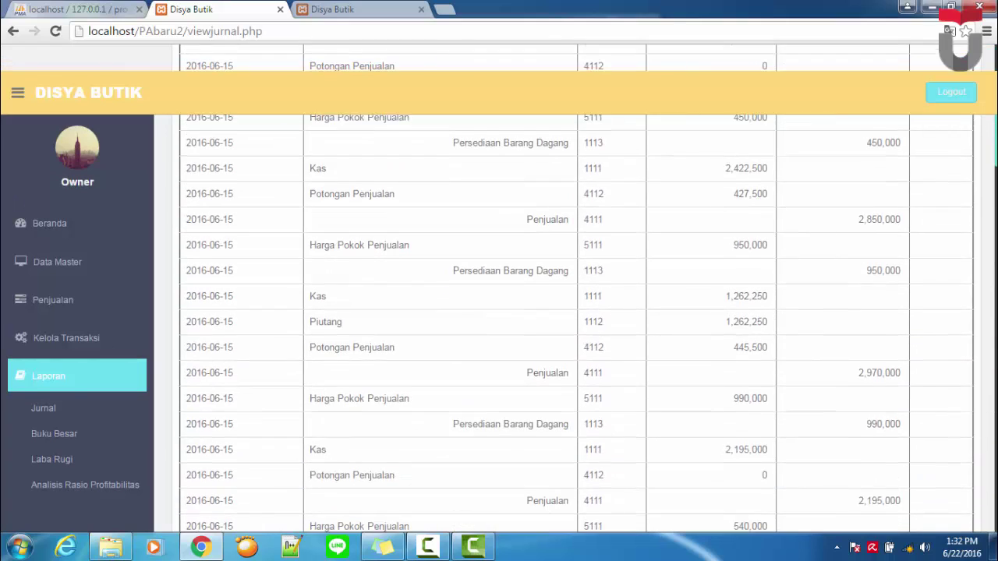
scroll(576, 327, "down", 15)
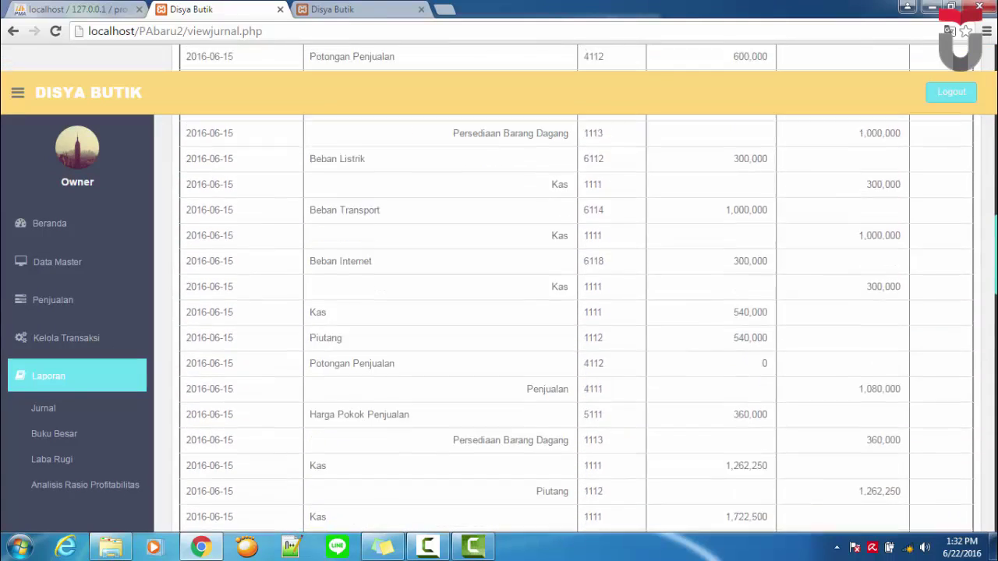
scroll(576, 327, "down", 6)
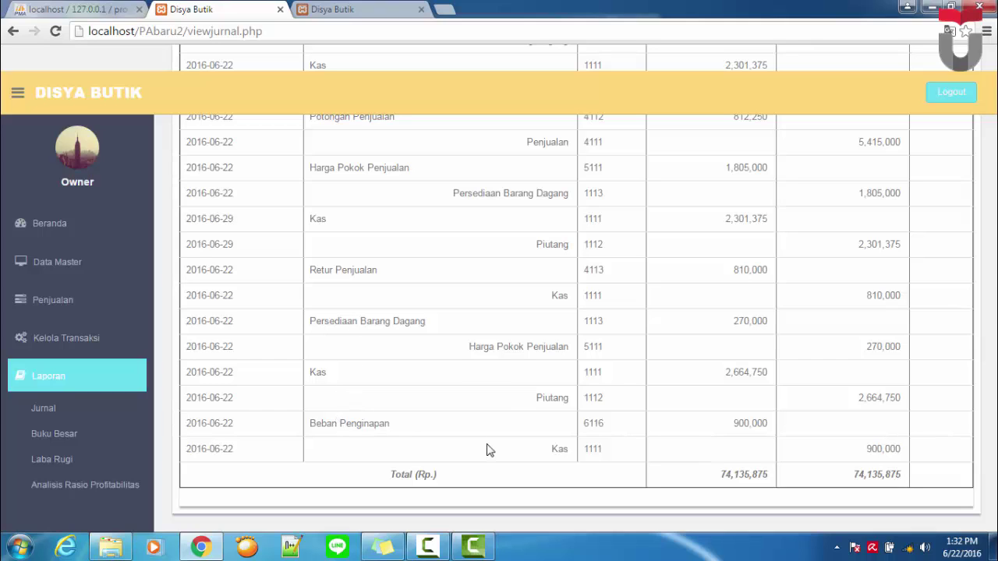
- Display the general ledger (Buku Besar) of account 4111-Penjualan for Juni 2016 and review its running balance
left_click(55, 434)
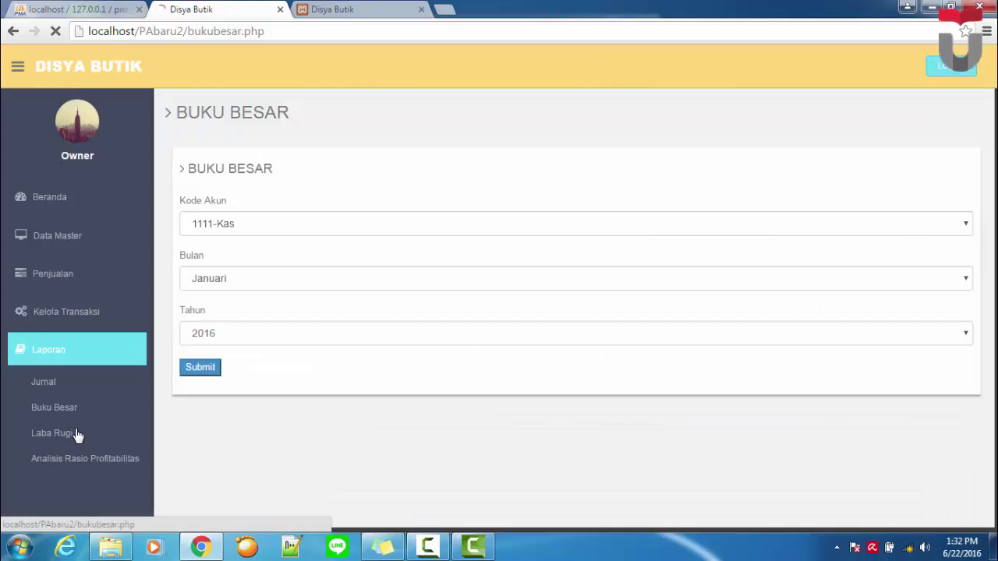
left_click(337, 226)
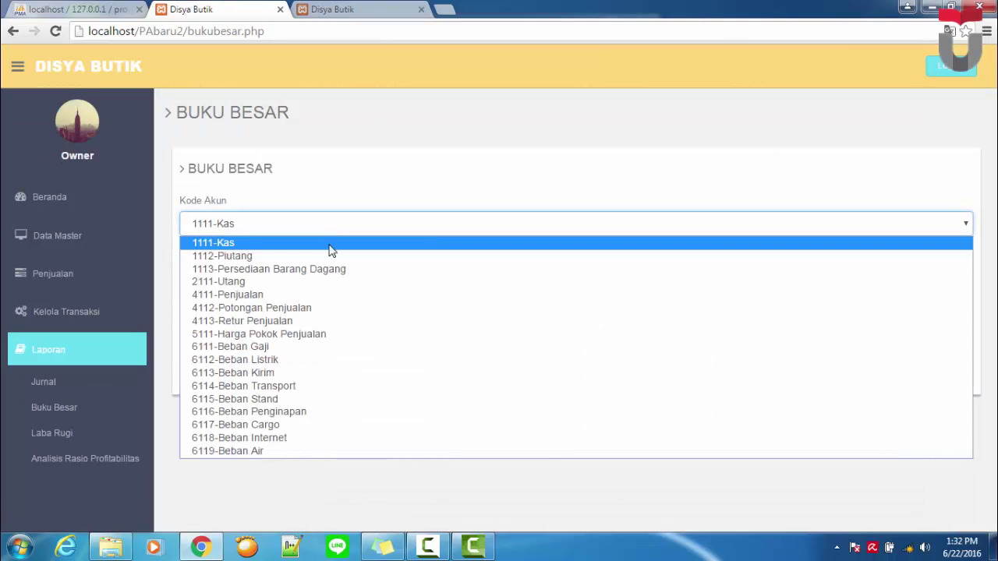
left_click(322, 295)
left_click(318, 289)
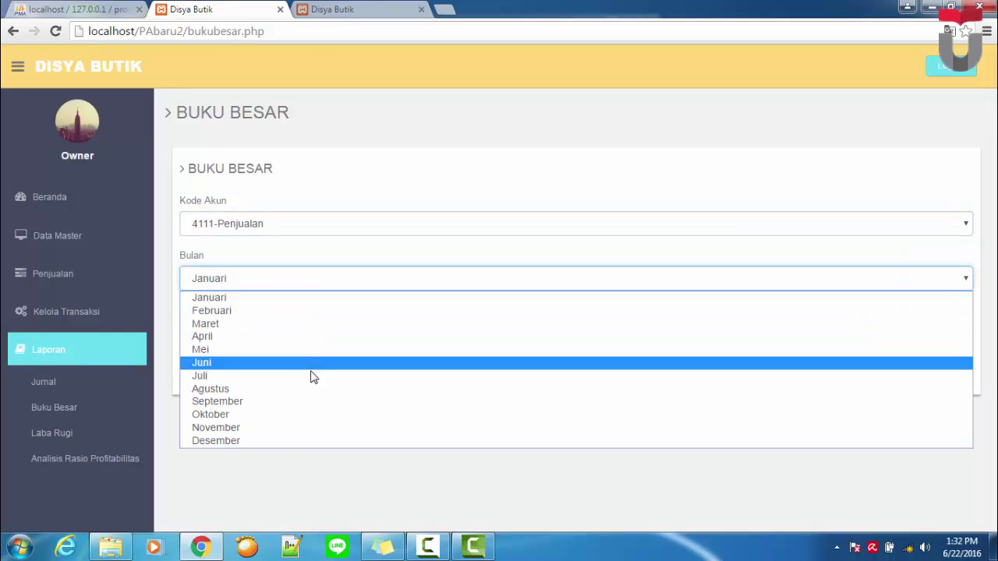
left_click(312, 364)
left_click(200, 370)
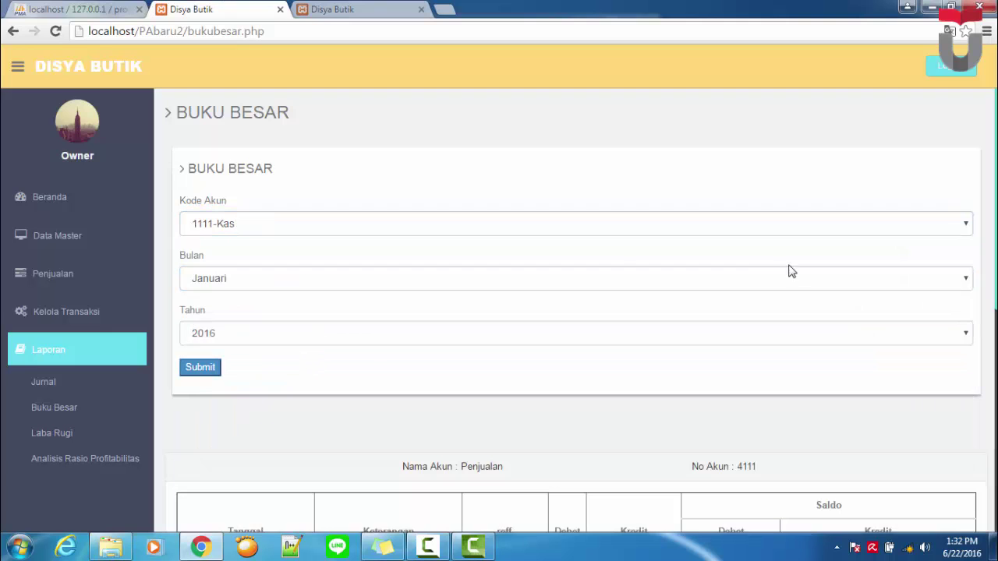
scroll(790, 272, "down", 5)
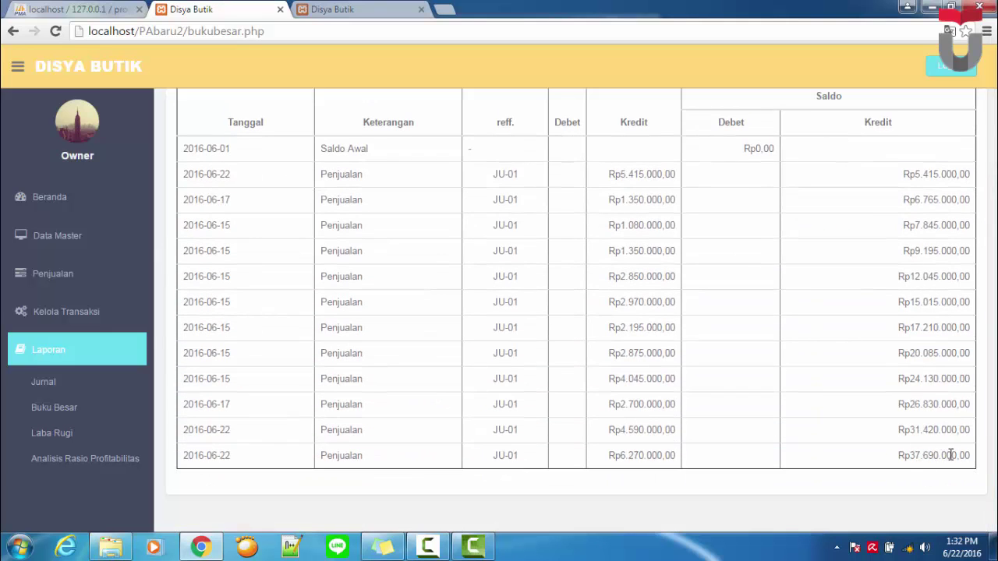
- Display the general ledger of account 4111-Penjualan for Juli 2016 and check its opening balance
scroll(950, 454, "up", 4)
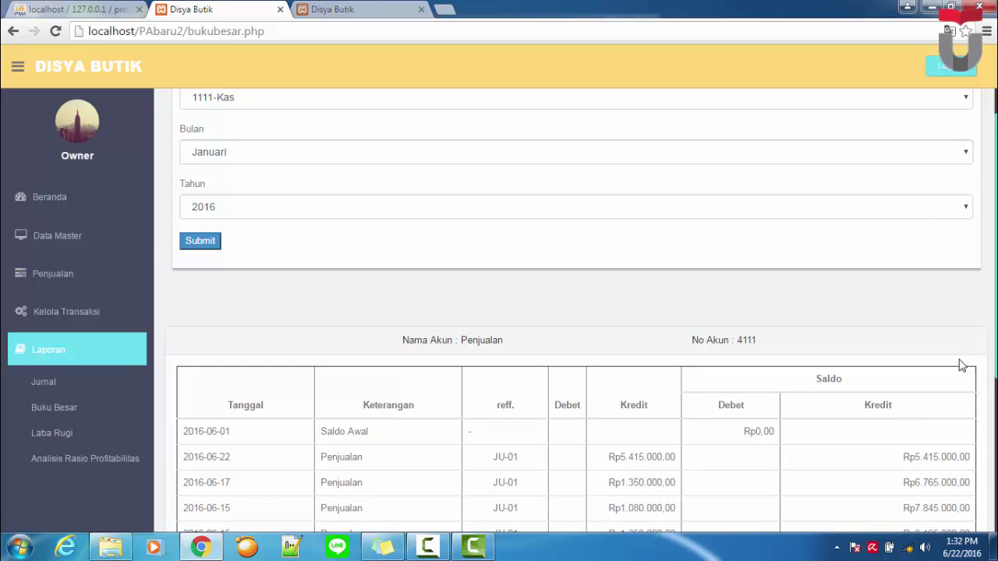
scroll(576, 312, "up", 2)
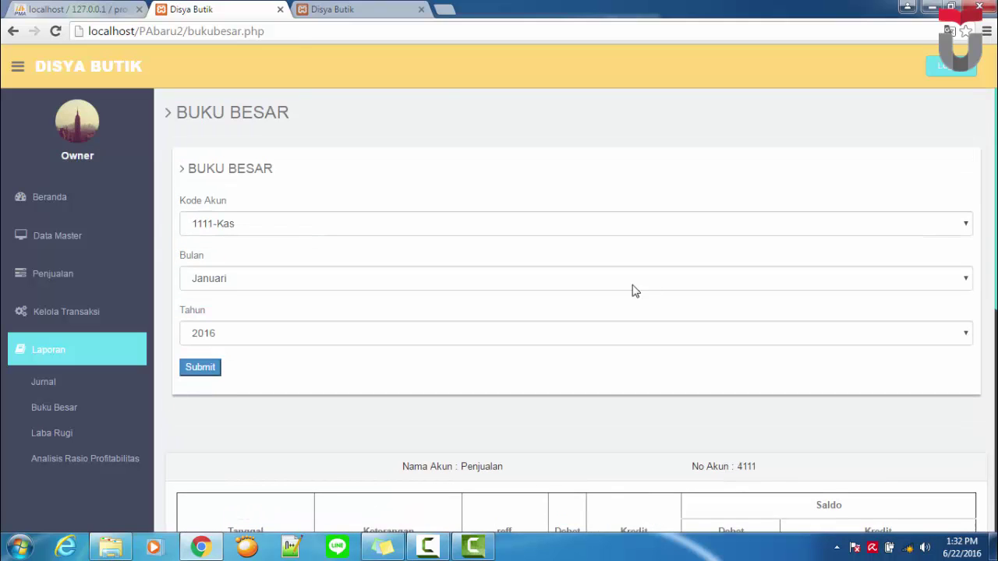
left_click(396, 279)
left_click(361, 375)
left_click(291, 225)
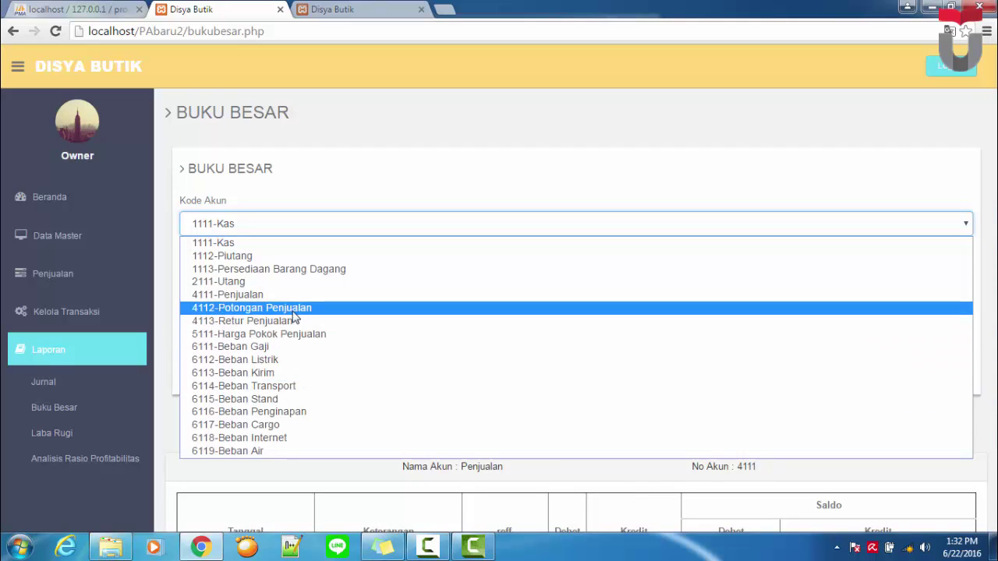
left_click(285, 295)
left_click(201, 367)
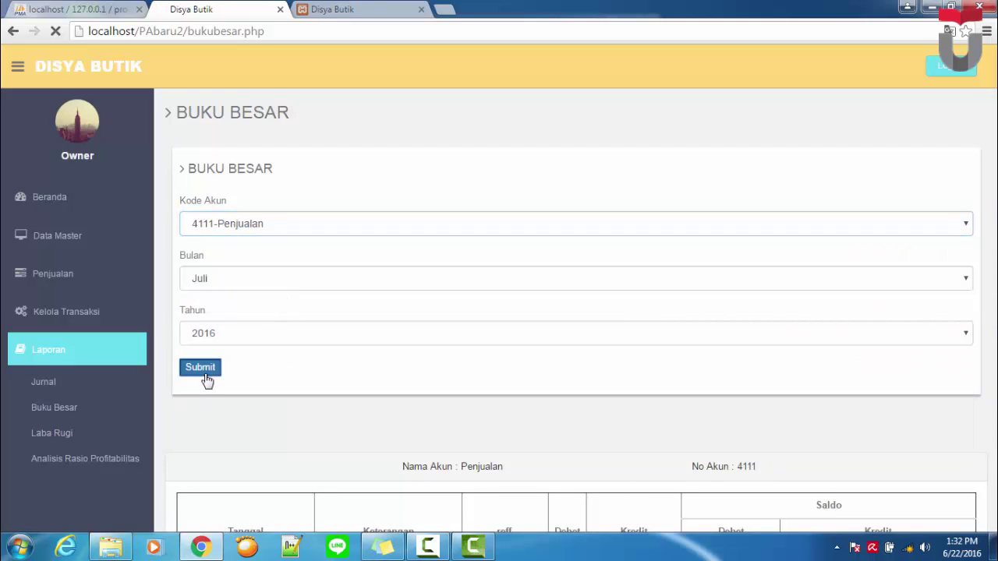
scroll(798, 439, "down", 1)
scroll(933, 431, "down", 1)
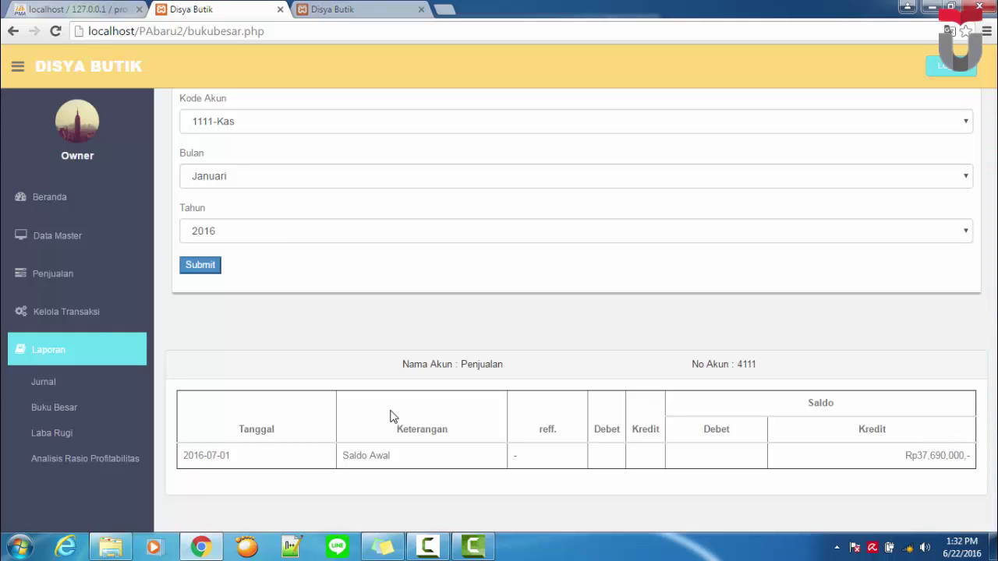
- Generate the profit and loss report (Laba Rugi) for 06/01/2016 to 06/30/2016 and review it down to the after-tax profit row
left_click(62, 435)
left_click(350, 231)
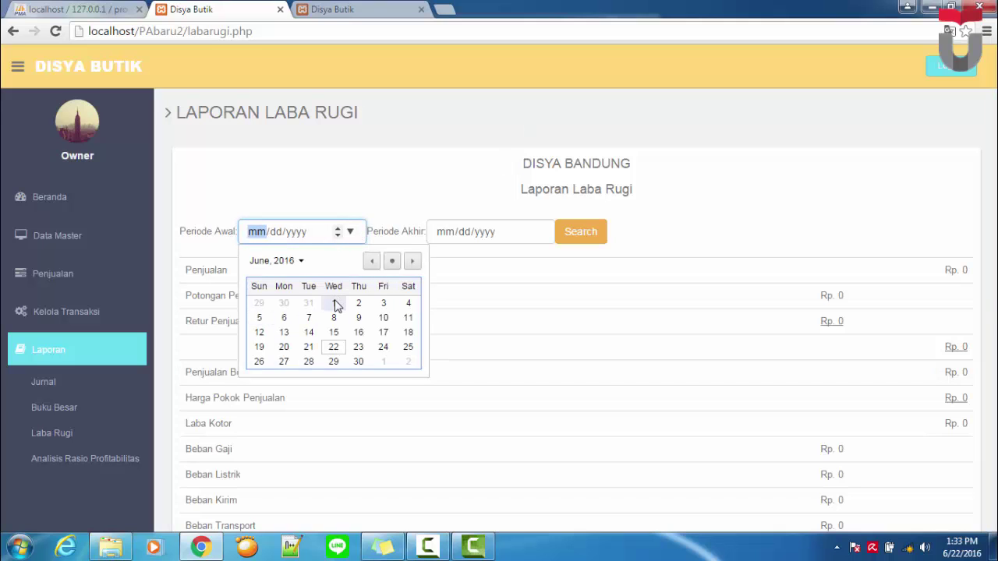
left_click(334, 303)
left_click(540, 232)
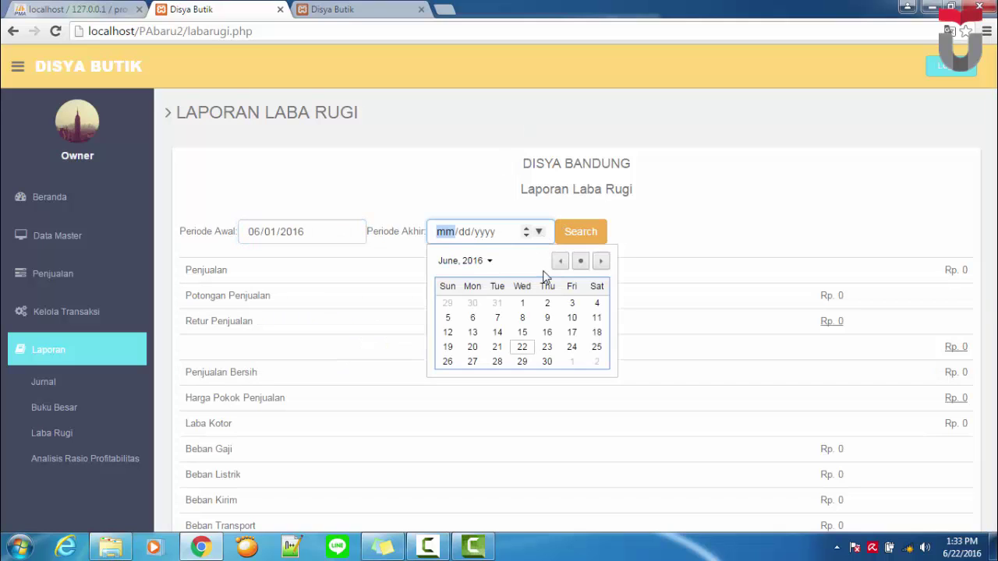
left_click(543, 362)
left_click(573, 232)
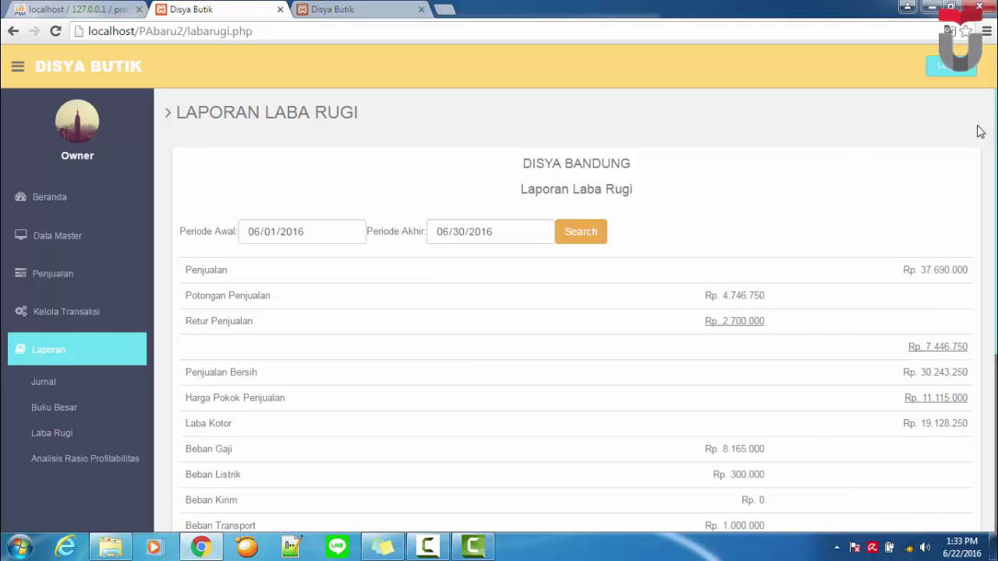
scroll(979, 133, "down", 2)
scroll(577, 312, "down", 3)
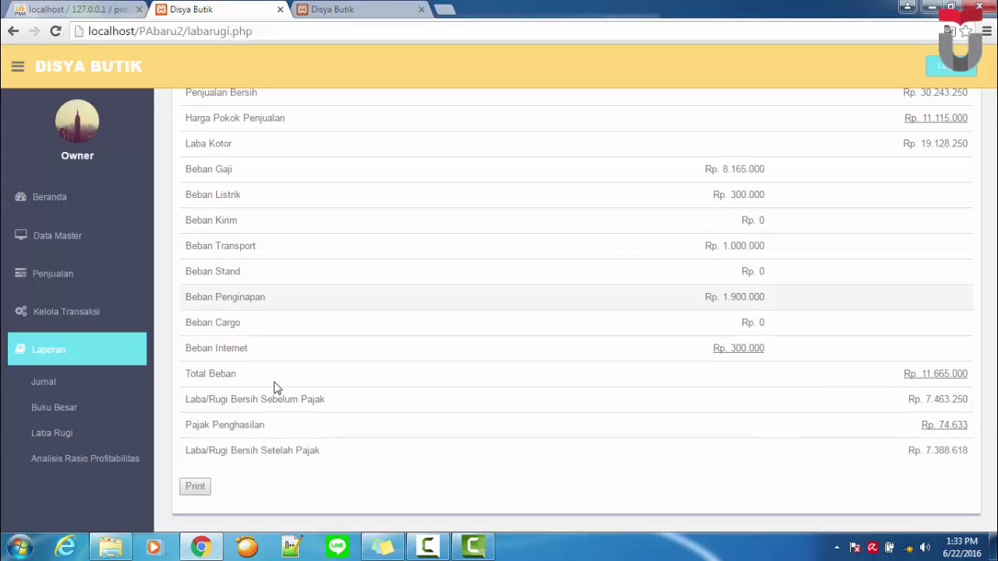
- Generate the Analisis Rasio Profitabilitas report for the period 06/01/2016 to 06/30/2016
left_click(83, 458)
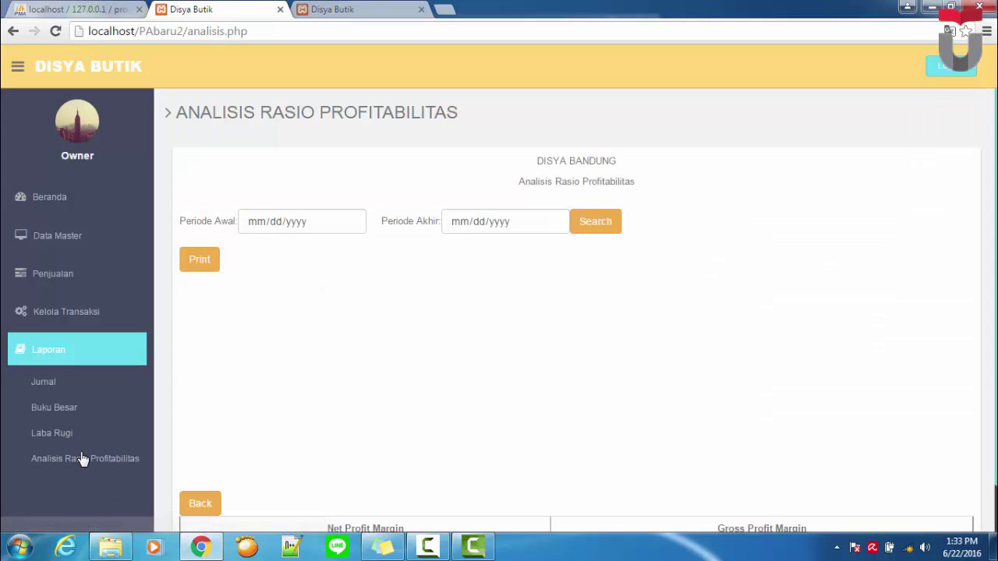
left_click(350, 222)
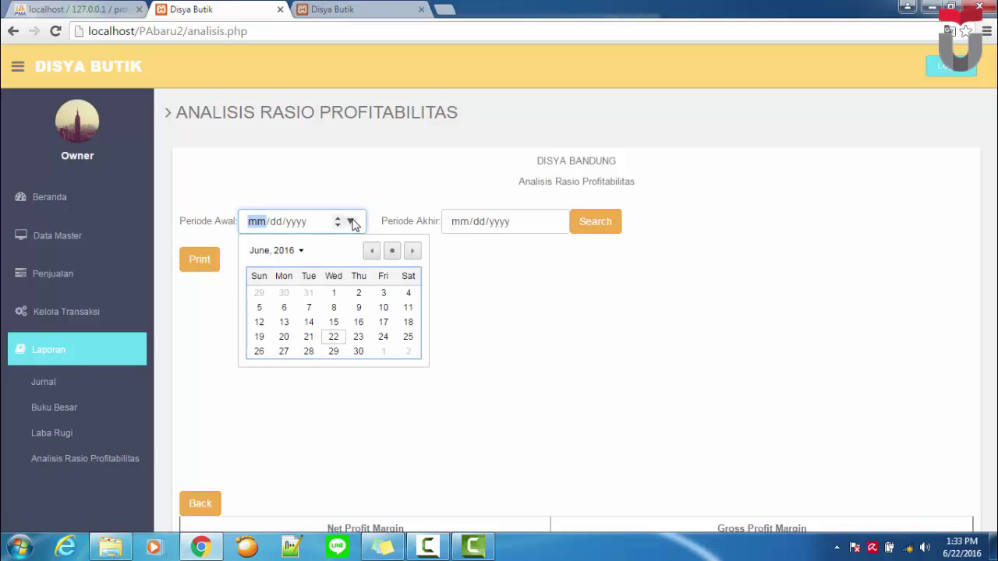
left_click(334, 293)
left_click(554, 223)
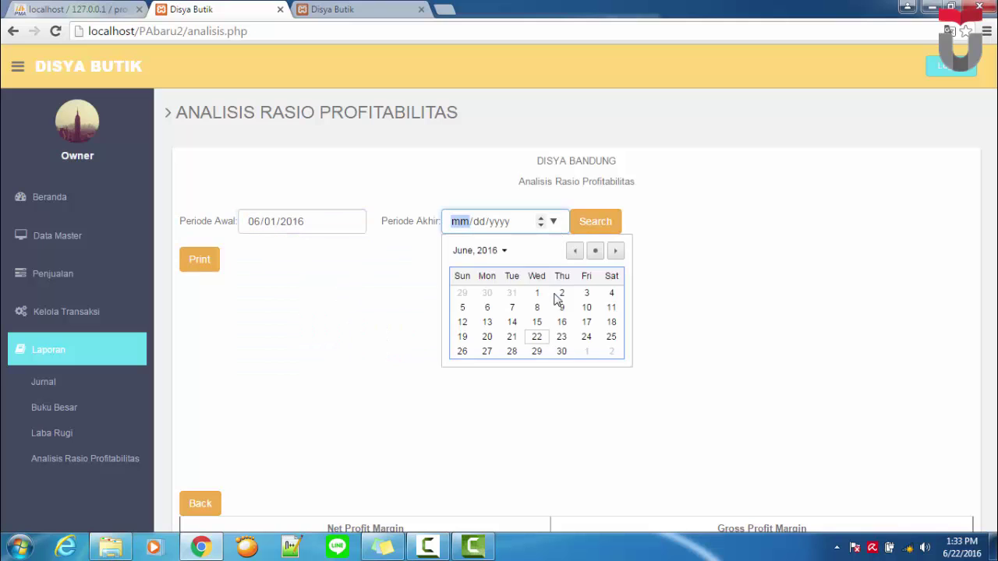
left_click(563, 350)
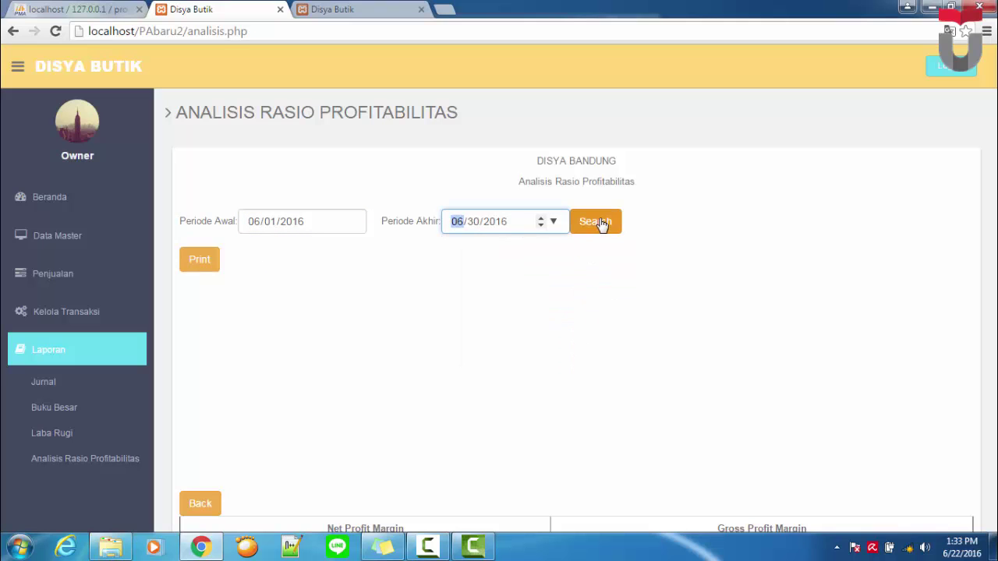
left_click(601, 223)
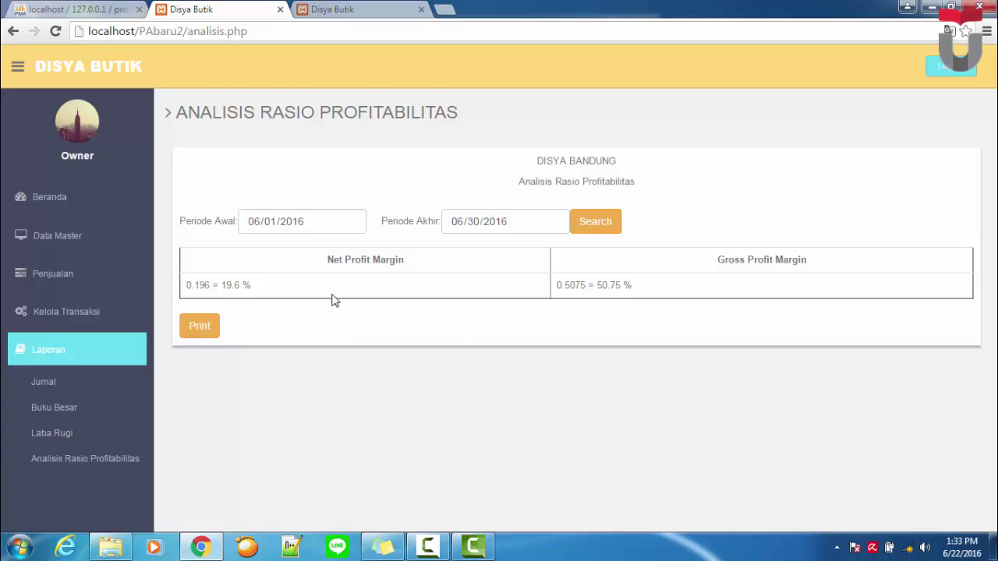
- Open the printable profitability ratio chart and inspect the values of the Net Profit Margin and Gross Profit Margin bars
left_click(212, 329)
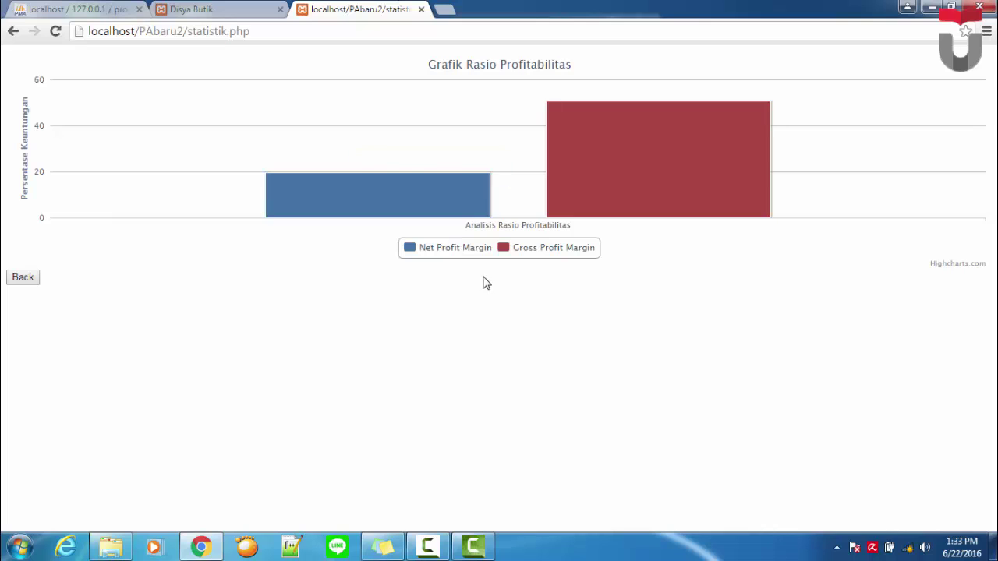
mouse_move(448, 187)
mouse_move(647, 152)
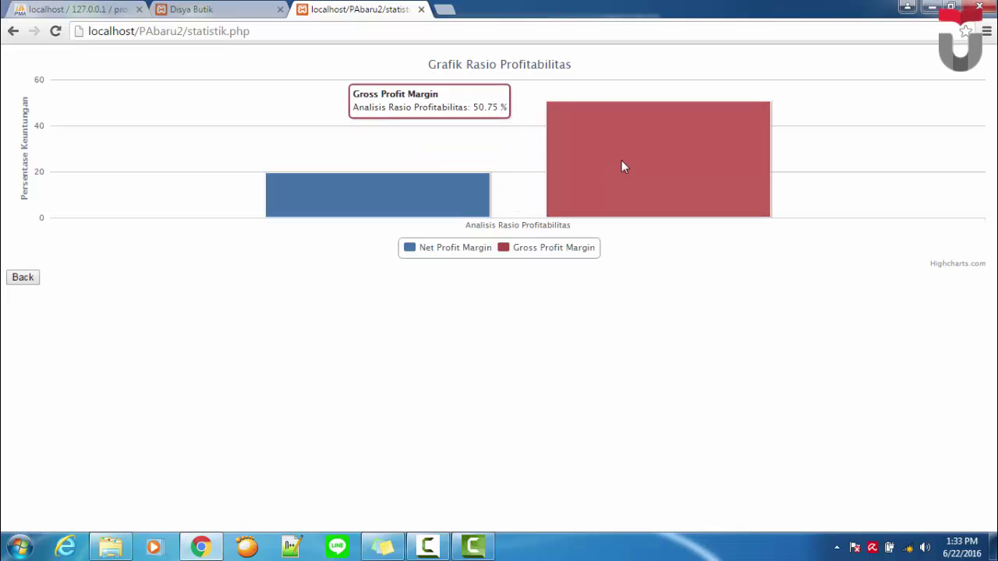
- Return to the Analisis Rasio Profitabilitas page and log out of the Owner account
left_click(273, 8)
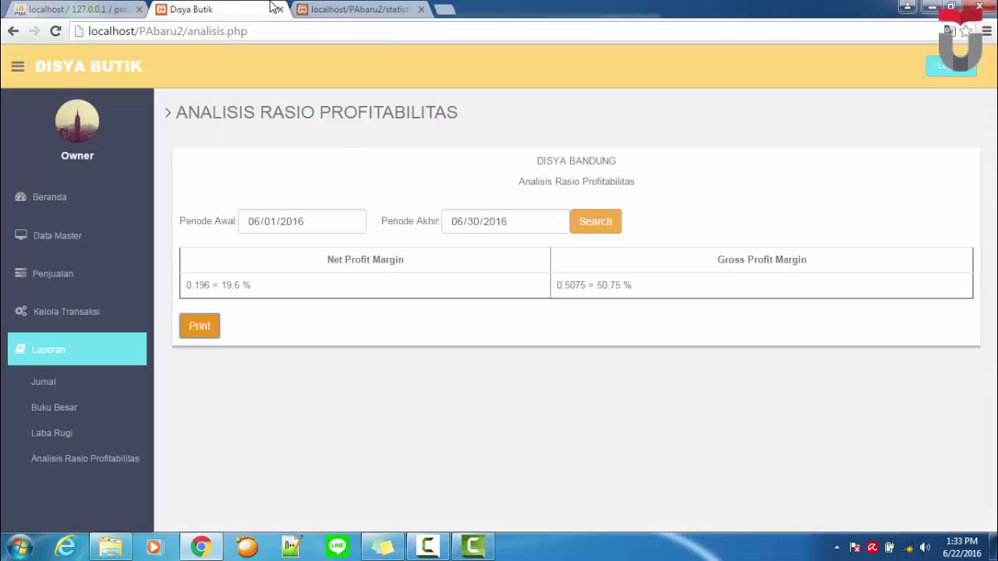
left_click(947, 70)
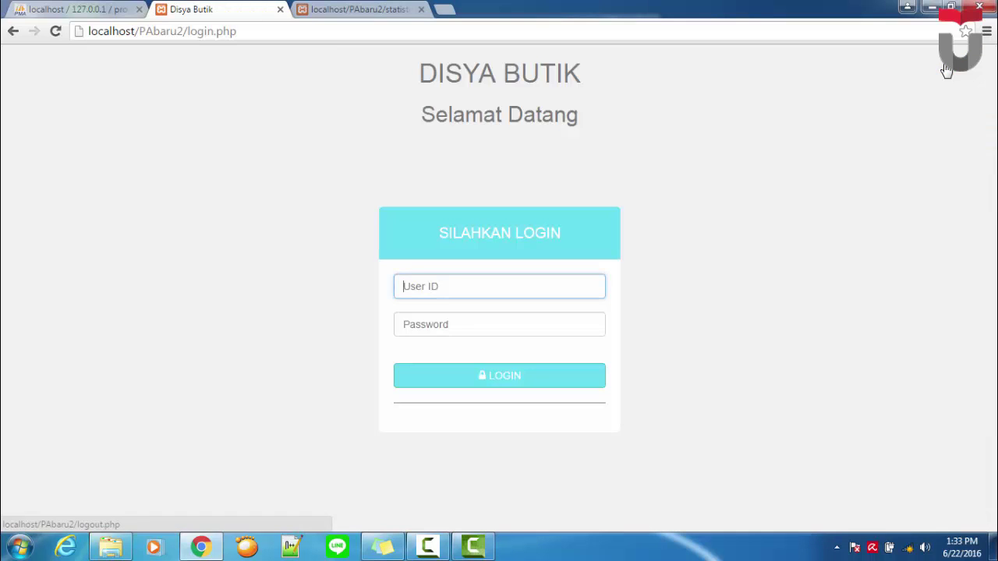